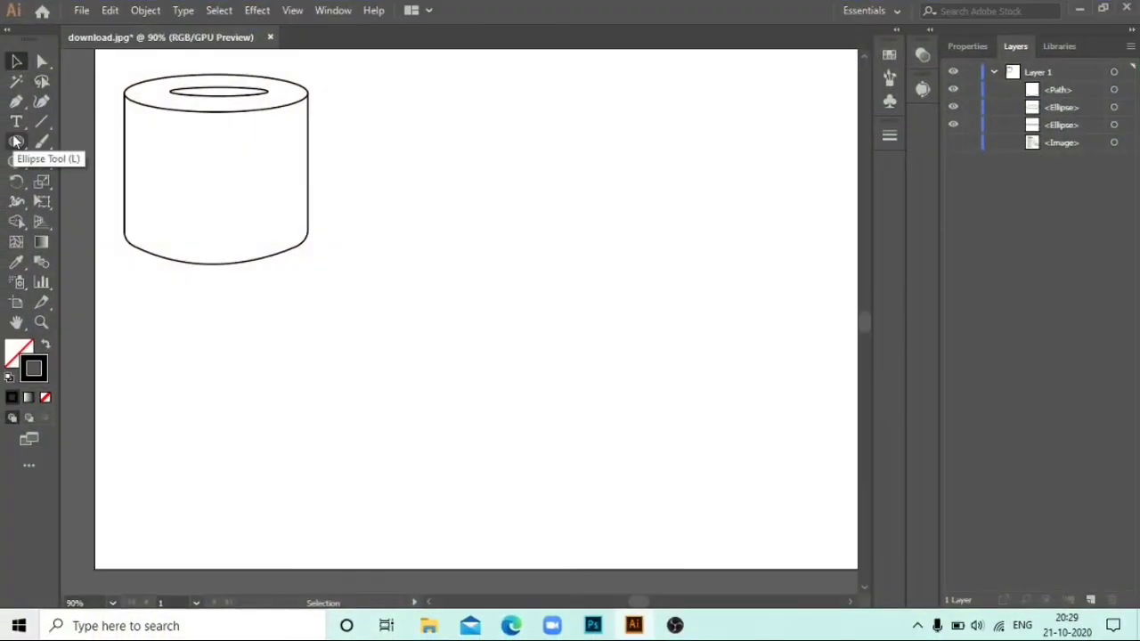
# Draw a small flat ellipse inside a larger outer ellipse beside the cylinder, then narrow the inner one
pyautogui.click(16, 143)
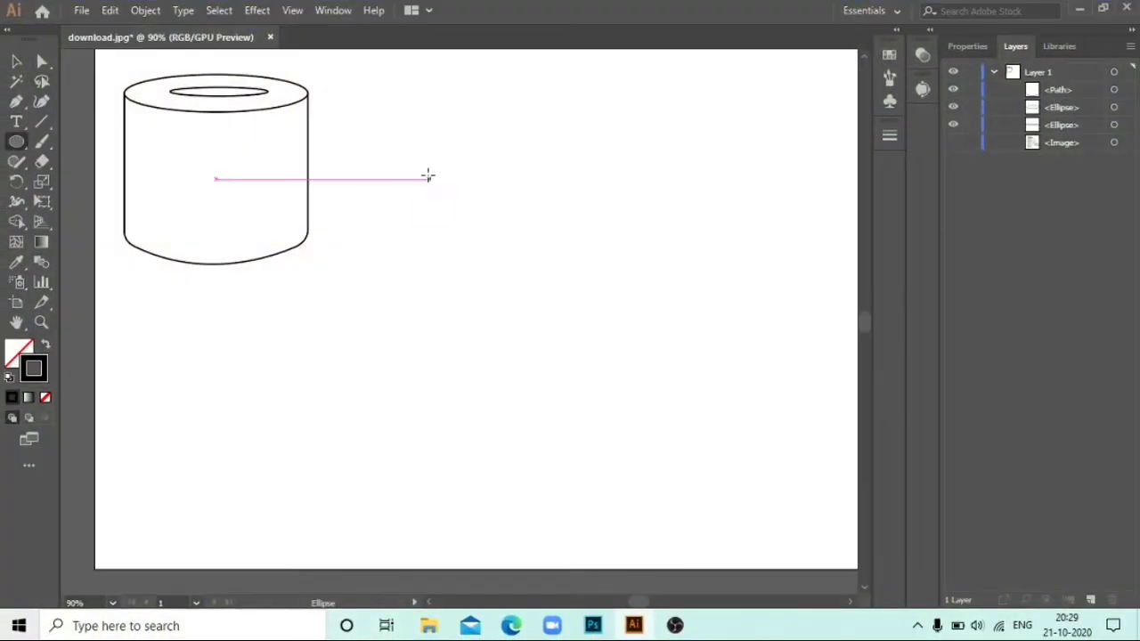
pyautogui.moveTo(407, 182)
pyautogui.mouseDown()
pyautogui.moveTo(529, 223)
pyautogui.moveTo(576, 216)
pyautogui.moveTo(561, 199)
pyautogui.moveTo(567, 206)
pyautogui.mouseUp()
pyautogui.moveTo(355, 165)
pyautogui.mouseDown()
pyautogui.moveTo(541, 222)
pyautogui.moveTo(622, 225)
pyautogui.mouseUp()
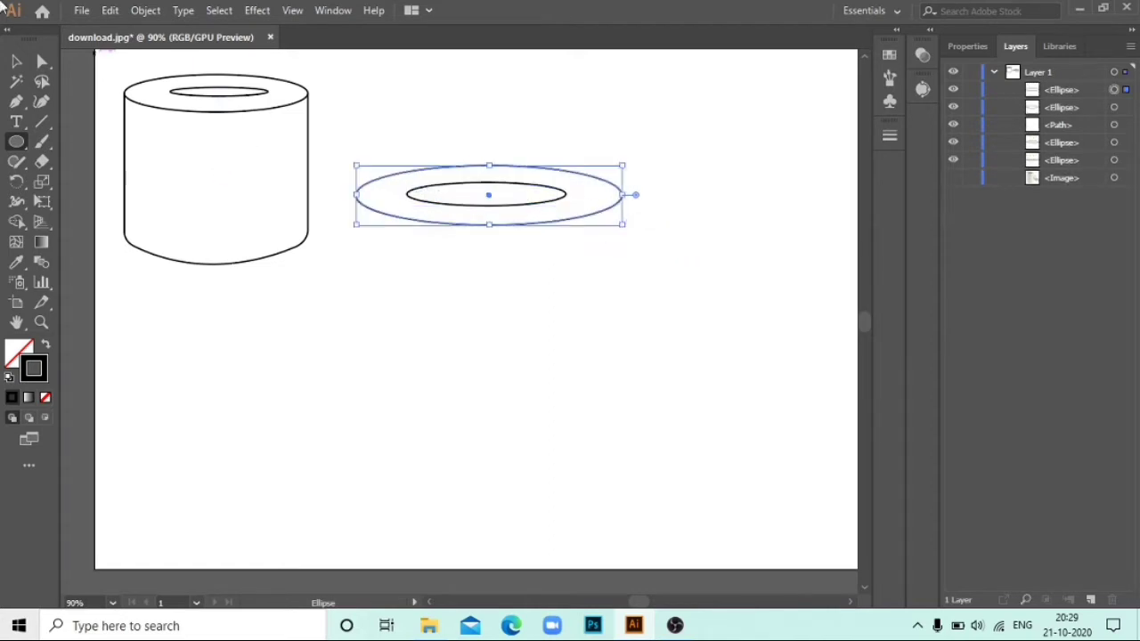
pyautogui.press('v')
pyautogui.click(664, 160)
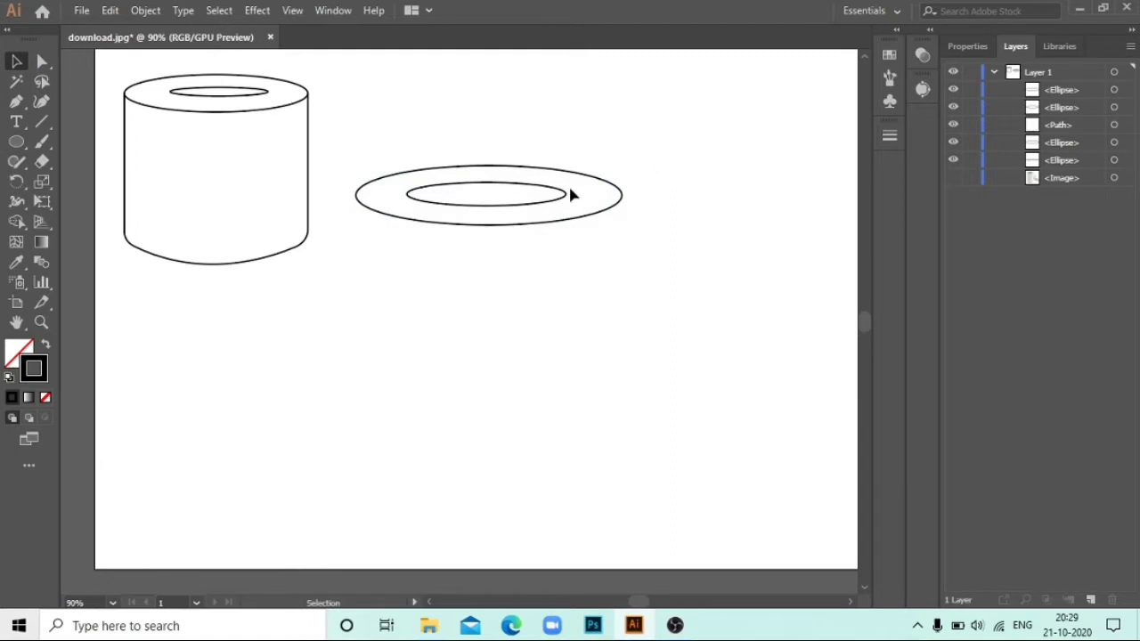
pyautogui.click(545, 206)
pyautogui.moveTo(567, 203); pyautogui.dragTo(524, 199)
# Select both ellipses, move them lower, and align their horizontal and vertical centres
pyautogui.click(659, 150)
pyautogui.moveTo(506, 143)
pyautogui.mouseDown()
pyautogui.moveTo(576, 253)
pyautogui.moveTo(600, 256)
pyautogui.mouseUp()
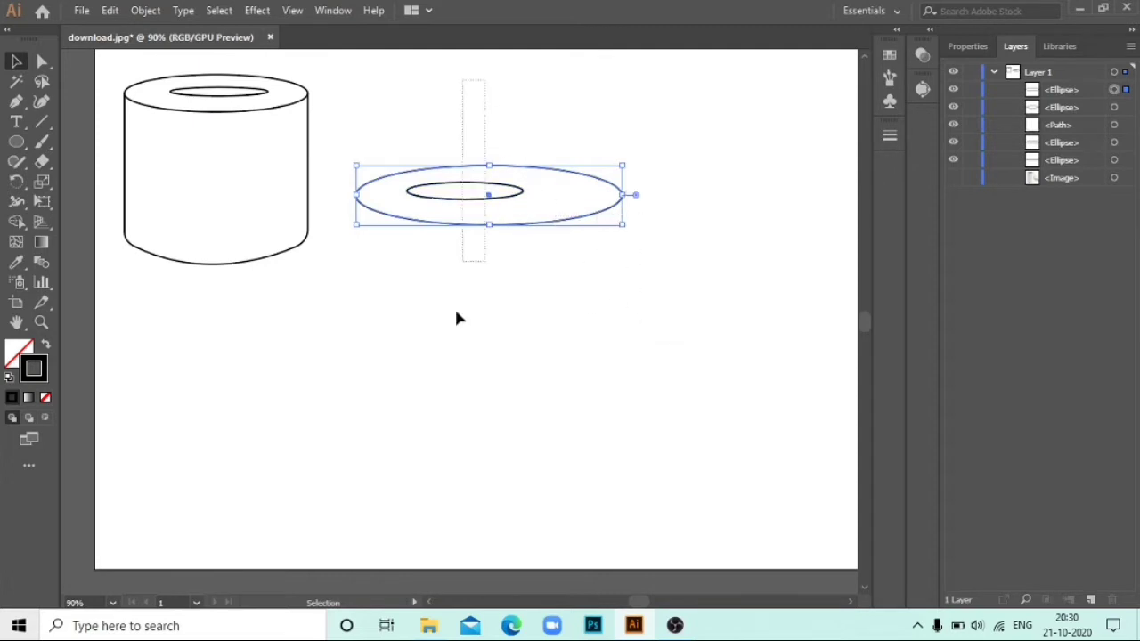
pyautogui.keyDown('shift'); pyautogui.click(489, 192); pyautogui.keyUp('shift')
pyautogui.moveTo(489, 194); pyautogui.dragTo(523, 343)
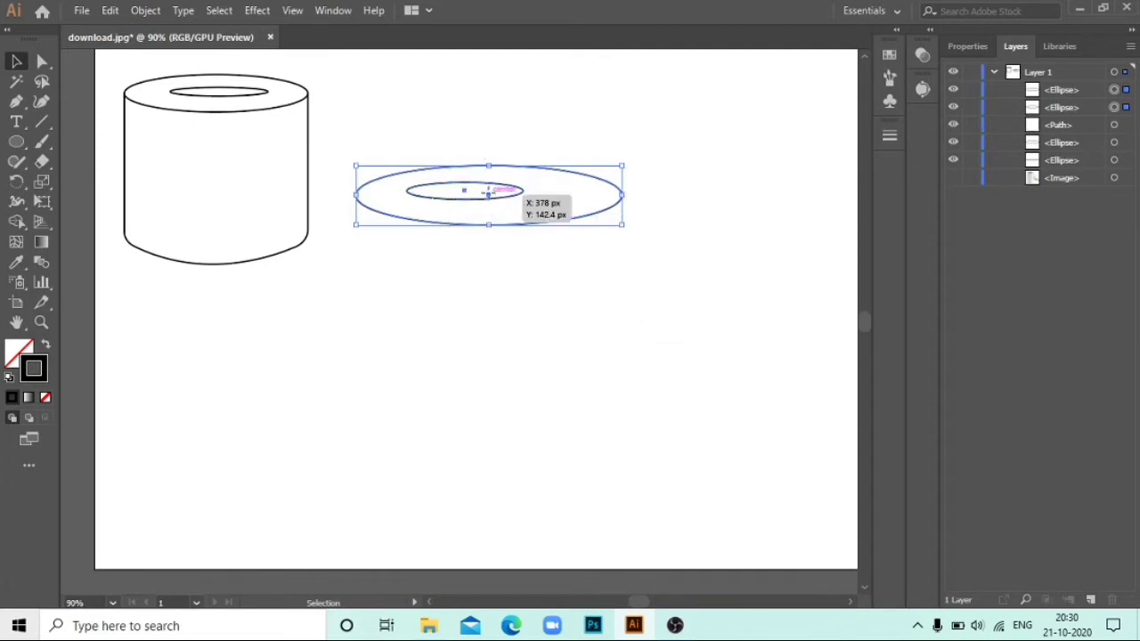
pyautogui.click(967, 46)
pyautogui.click(1004, 378)
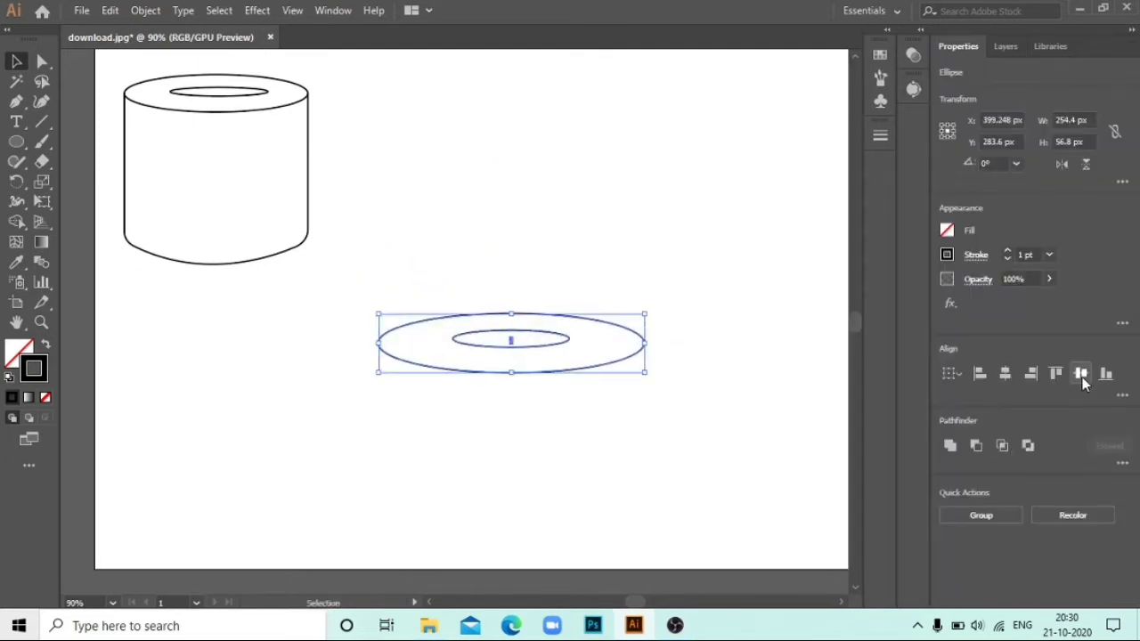
pyautogui.click(1081, 373)
pyautogui.click(692, 272)
# Pen-draw straight left and right sides down from the ring and a curved bottom
pyautogui.click(16, 101)
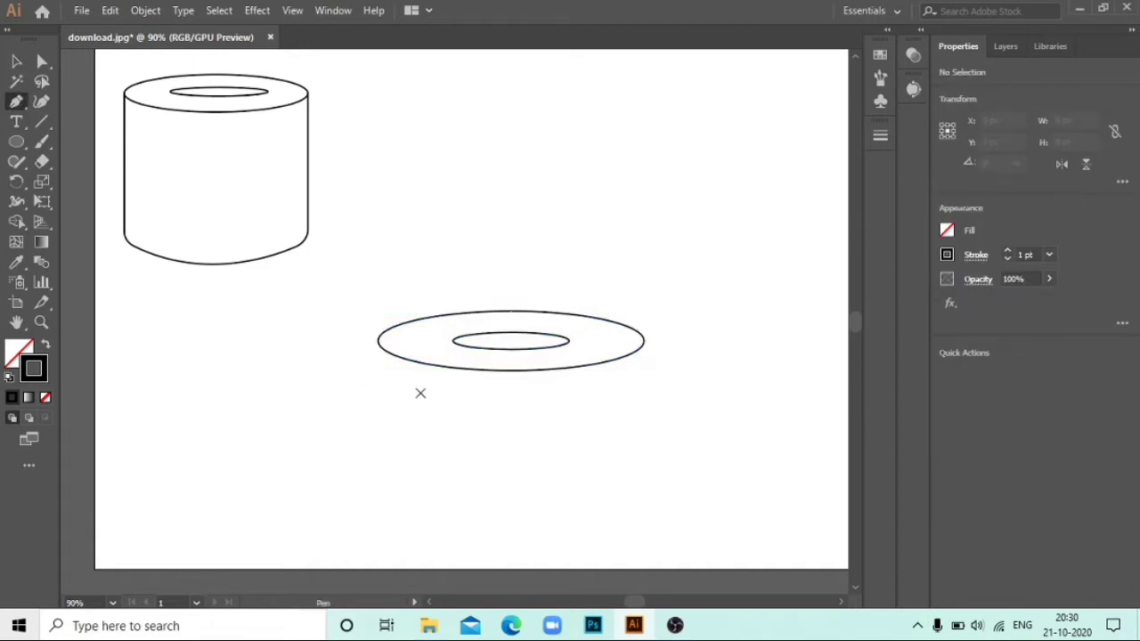
pyautogui.click(377, 342)
pyautogui.click(379, 552)
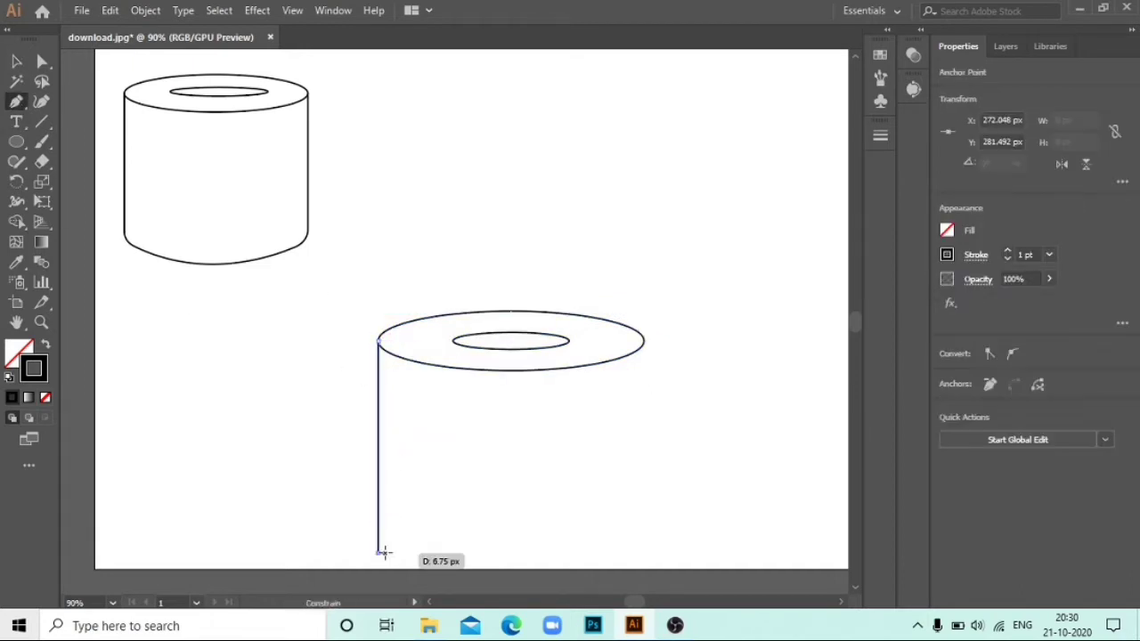
pyautogui.keyDown('ctrl'); pyautogui.click(789, 383); pyautogui.keyUp('ctrl')
pyautogui.click(645, 342)
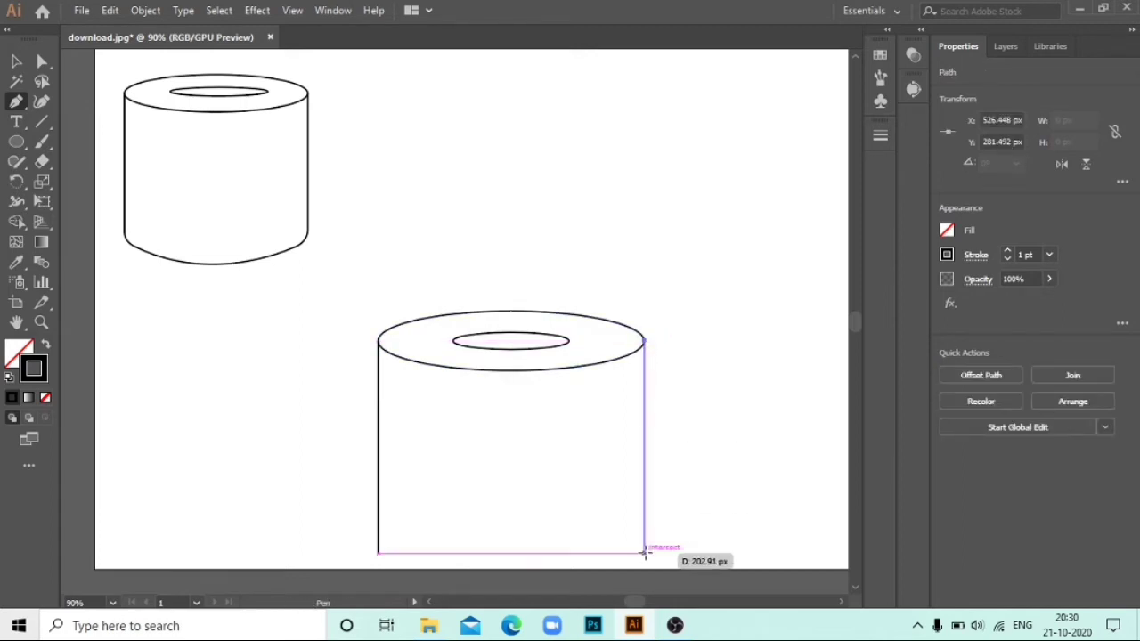
pyautogui.click(641, 552)
pyautogui.scroll(-3, 530, 446)
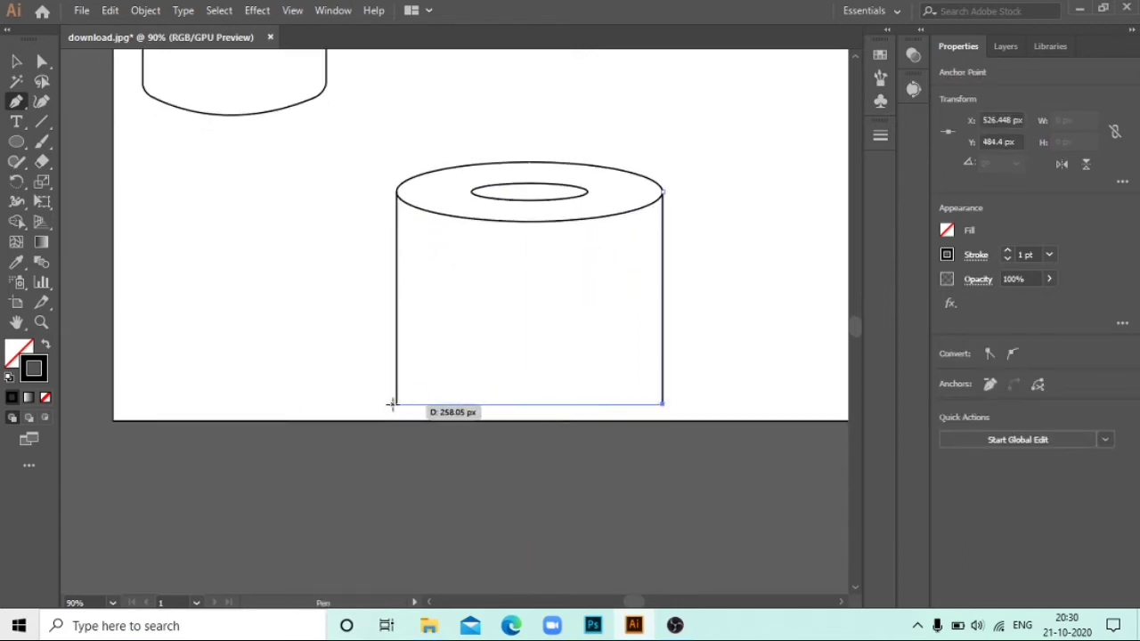
pyautogui.moveTo(397, 405); pyautogui.dragTo(516, 461)
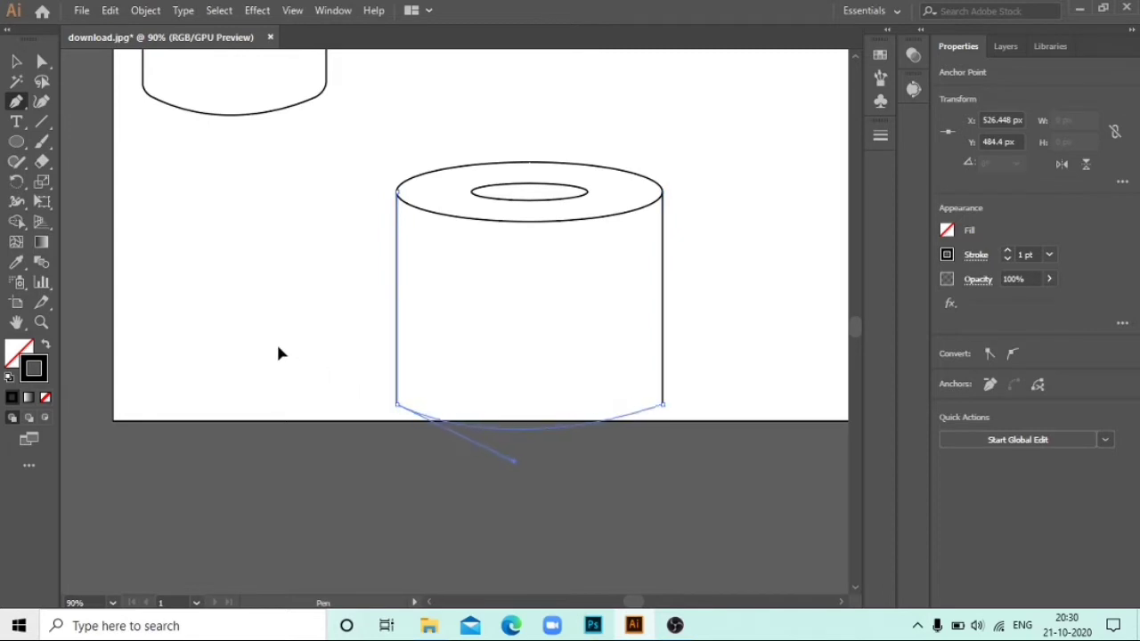
# Round both bottom corners to about 22.21 px with live corners
pyautogui.click(42, 61)
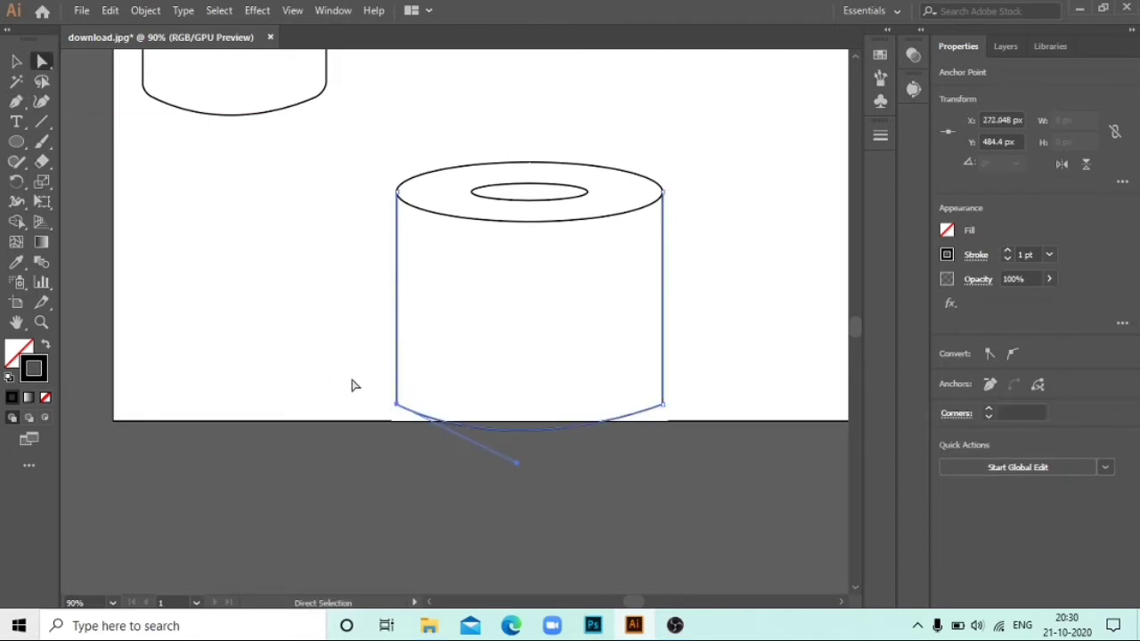
pyautogui.moveTo(649, 400); pyautogui.dragTo(636, 389)
pyautogui.click(779, 367)
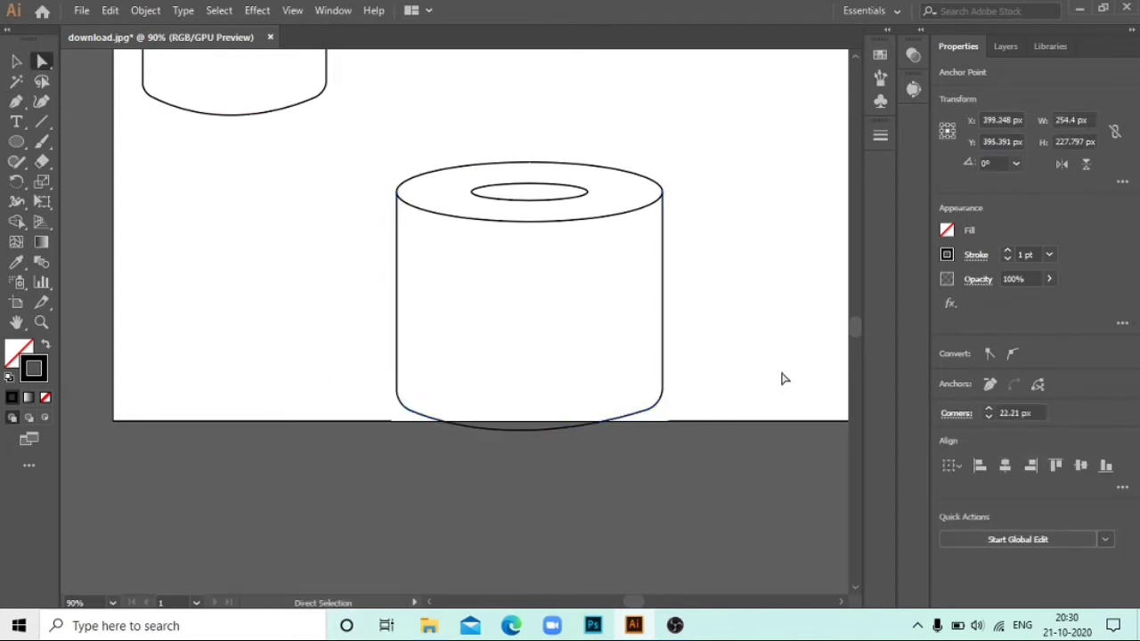
# Group all parts of the new cylinder and move it slightly up
pyautogui.moveTo(368, 135); pyautogui.dragTo(704, 414)
pyautogui.rightClick(542, 246)
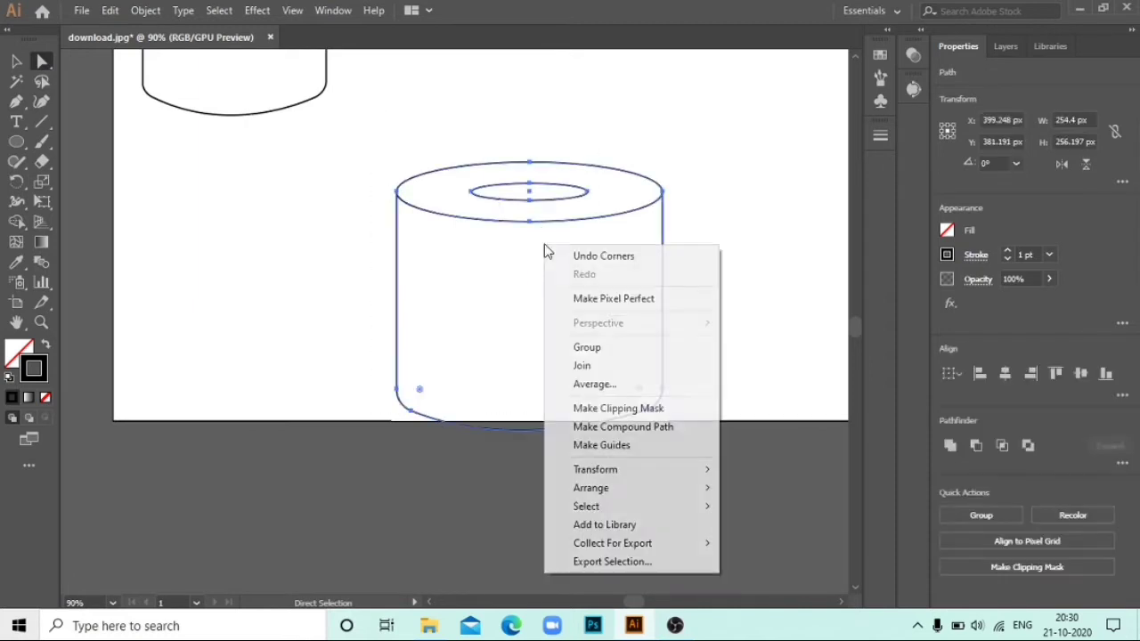
pyautogui.click(604, 346)
pyautogui.moveTo(539, 209); pyautogui.dragTo(551, 146)
pyautogui.moveTo(741, 161); pyautogui.dragTo(730, 391)
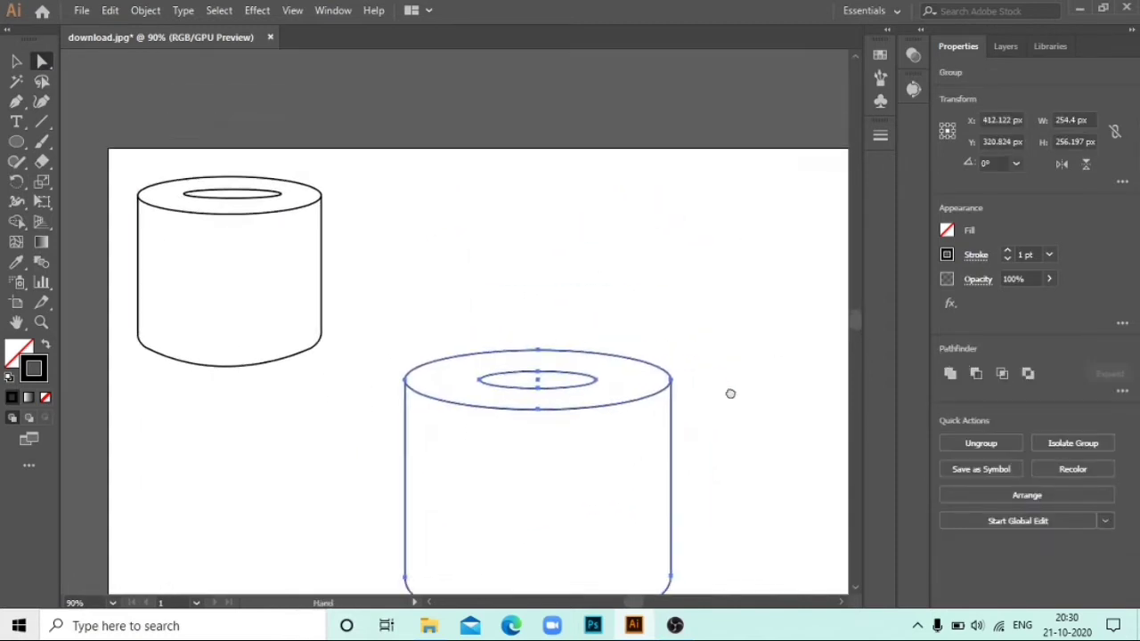
pyautogui.click(603, 312)
# Undo an accidental distortion of the top ellipse's bottom point
pyautogui.moveTo(552, 406); pyautogui.dragTo(535, 288)
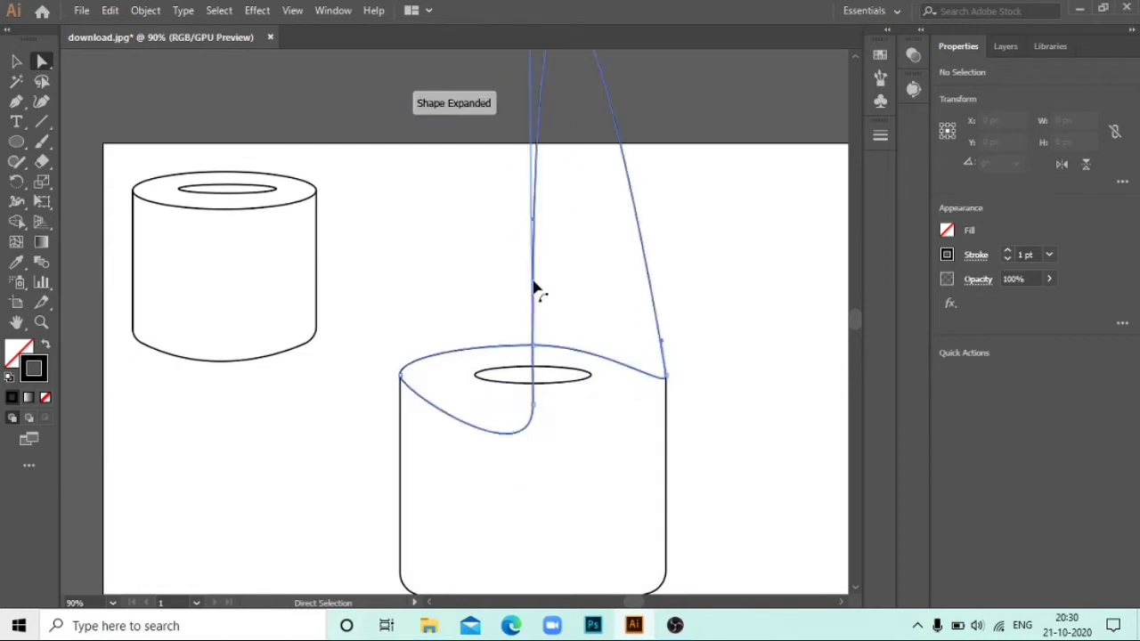
pyautogui.hotkey('ctrl', 'z')
pyautogui.click(589, 333)
# Delete the new second cylinder
pyautogui.press('v')
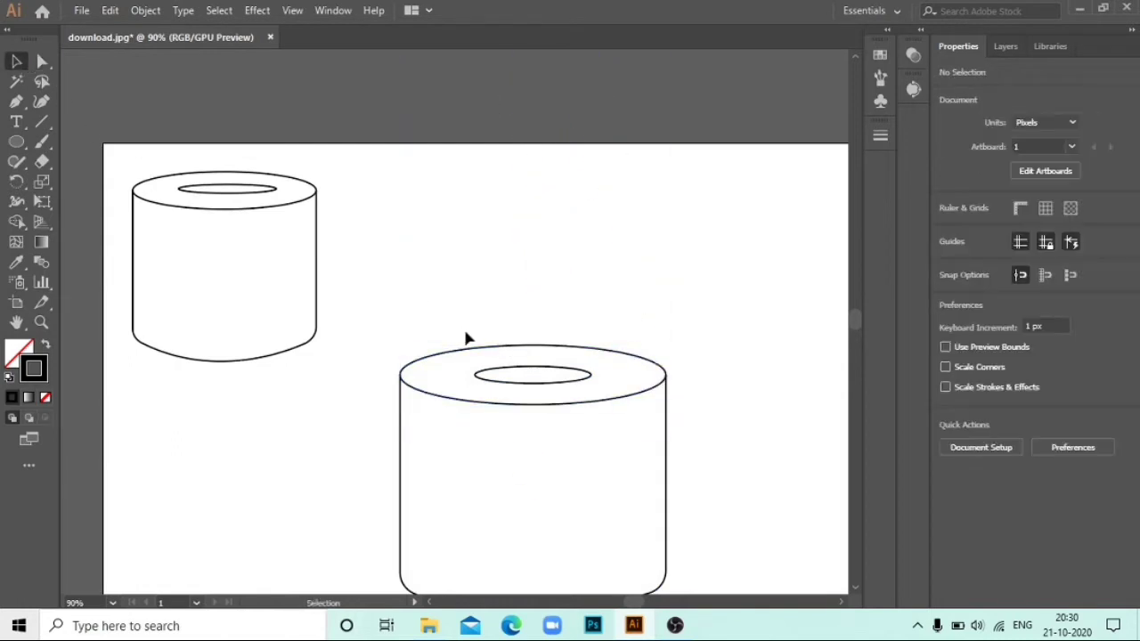
pyautogui.click(506, 409)
pyautogui.moveTo(507, 409); pyautogui.dragTo(526, 268)
pyautogui.moveTo(602, 257); pyautogui.dragTo(360, 283)
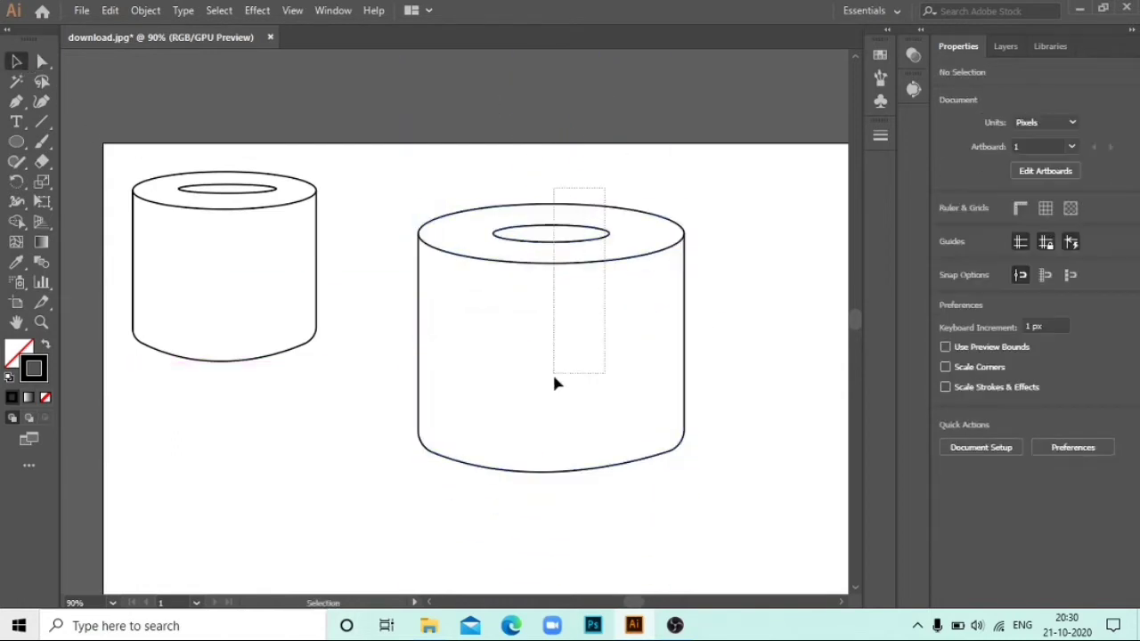
pyautogui.press('Delete')
# Group all parts of the original cylinder
pyautogui.moveTo(130, 167); pyautogui.dragTo(377, 420)
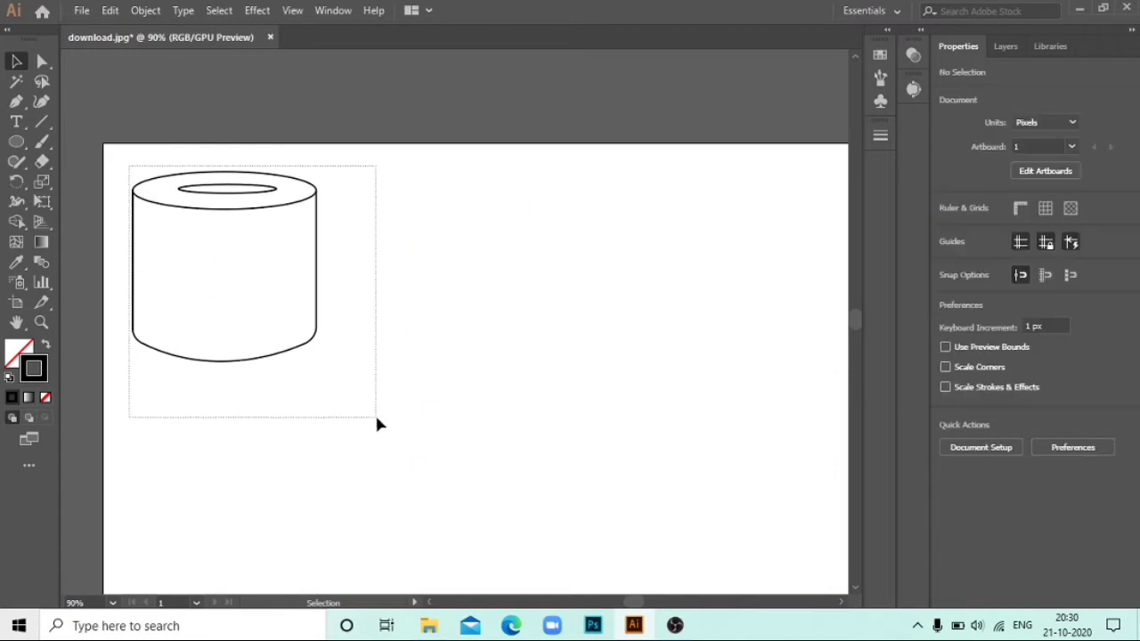
pyautogui.rightClick(290, 285)
pyautogui.click(344, 383)
pyautogui.click(344, 280)
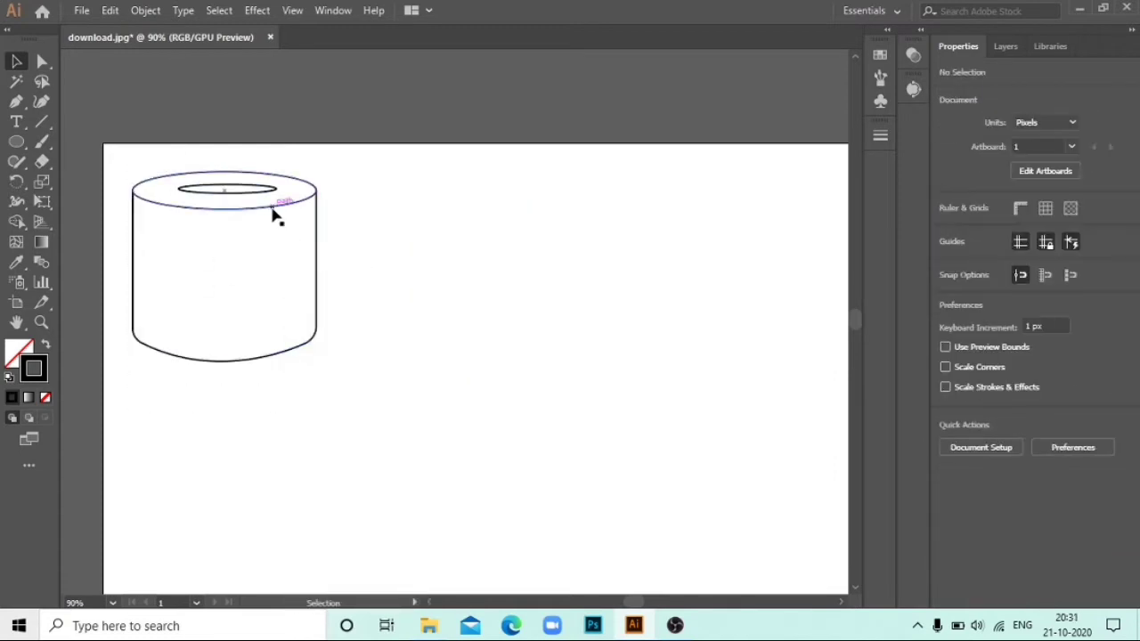
# Move the cylinder toward the artboard centre and rotate it 90° onto its side
pyautogui.moveTo(273, 207)
pyautogui.mouseDown()
pyautogui.moveTo(568, 343)
pyautogui.moveTo(553, 320)
pyautogui.mouseUp()
pyautogui.moveTo(600, 275)
pyautogui.mouseDown()
pyautogui.moveTo(444, 328)
pyautogui.moveTo(337, 252)
pyautogui.mouseUp()
pyautogui.click(437, 336)
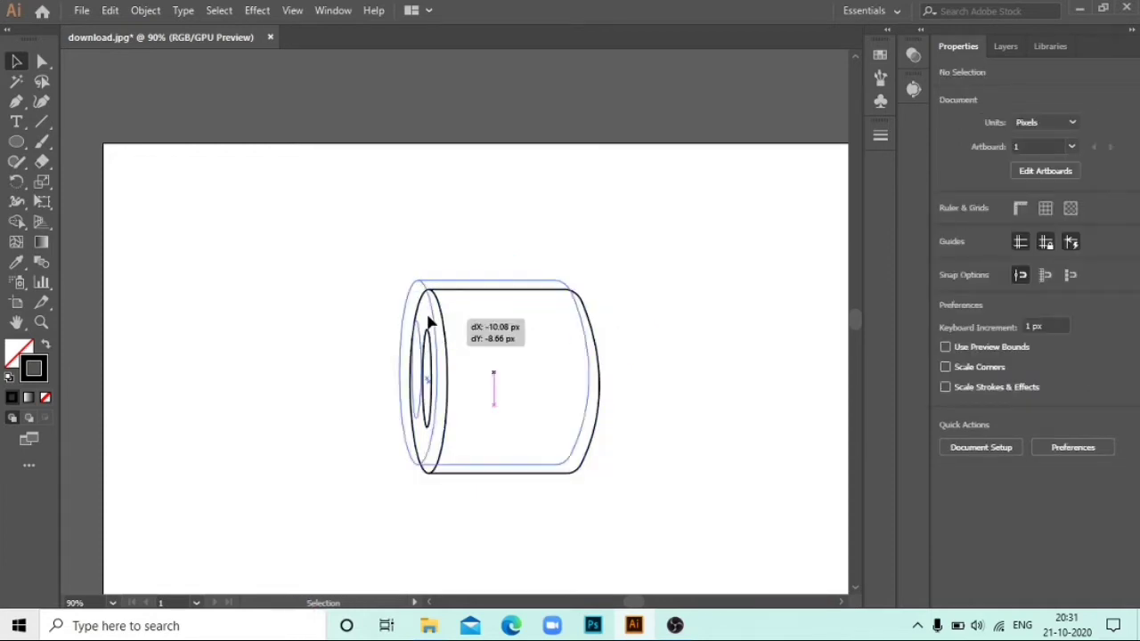
pyautogui.click(480, 288)
pyautogui.scroll(-3, 400, 356)
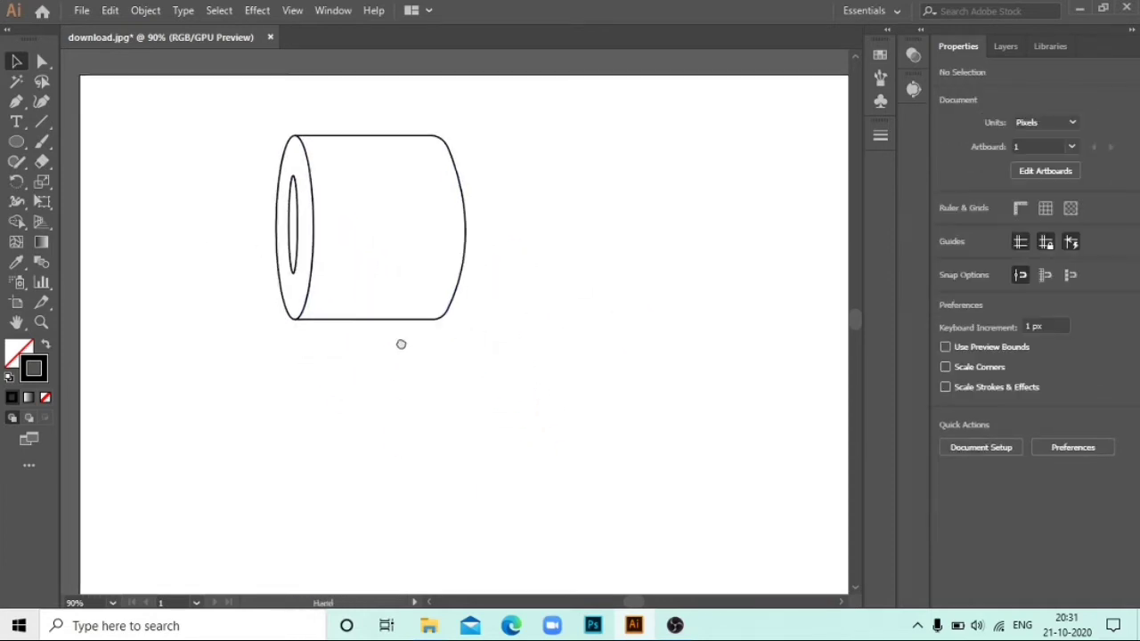
pyautogui.click(16, 101)
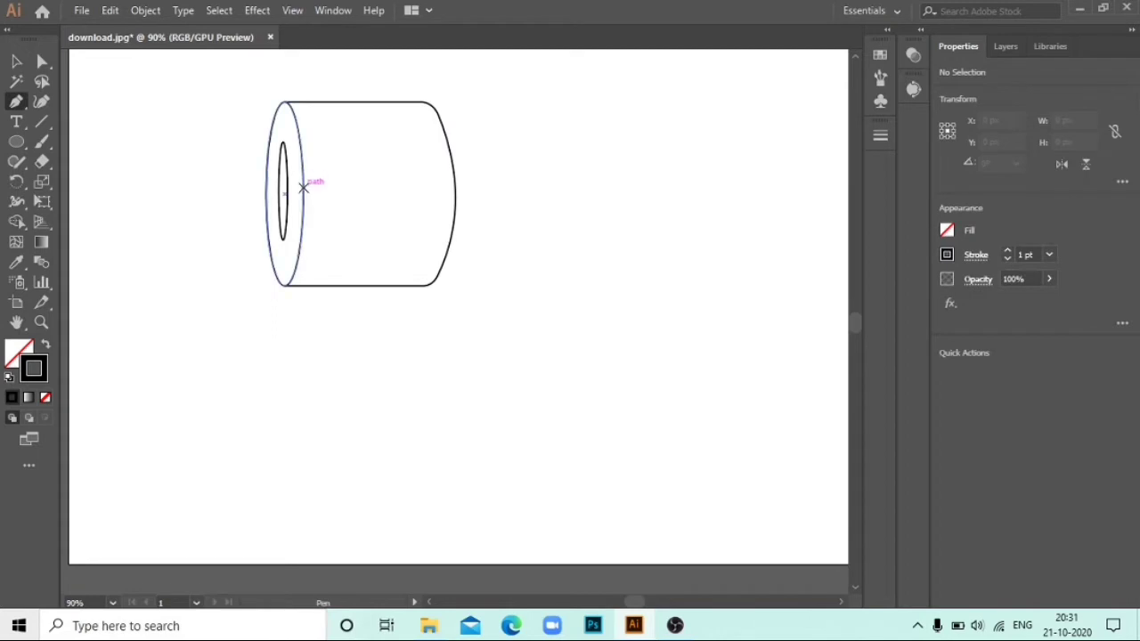
# Draw a first hanging line from the opening's edge, then undo it and restart
pyautogui.click(303, 193)
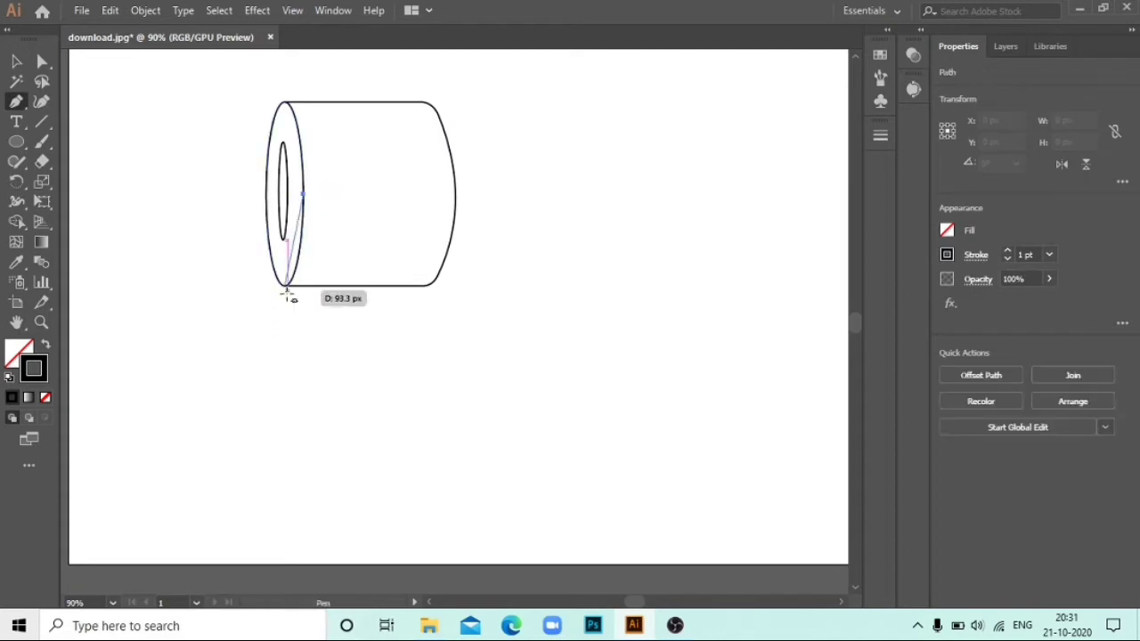
pyautogui.click(303, 375)
pyautogui.keyDown('ctrl'); pyautogui.click(427, 191); pyautogui.keyUp('ctrl')
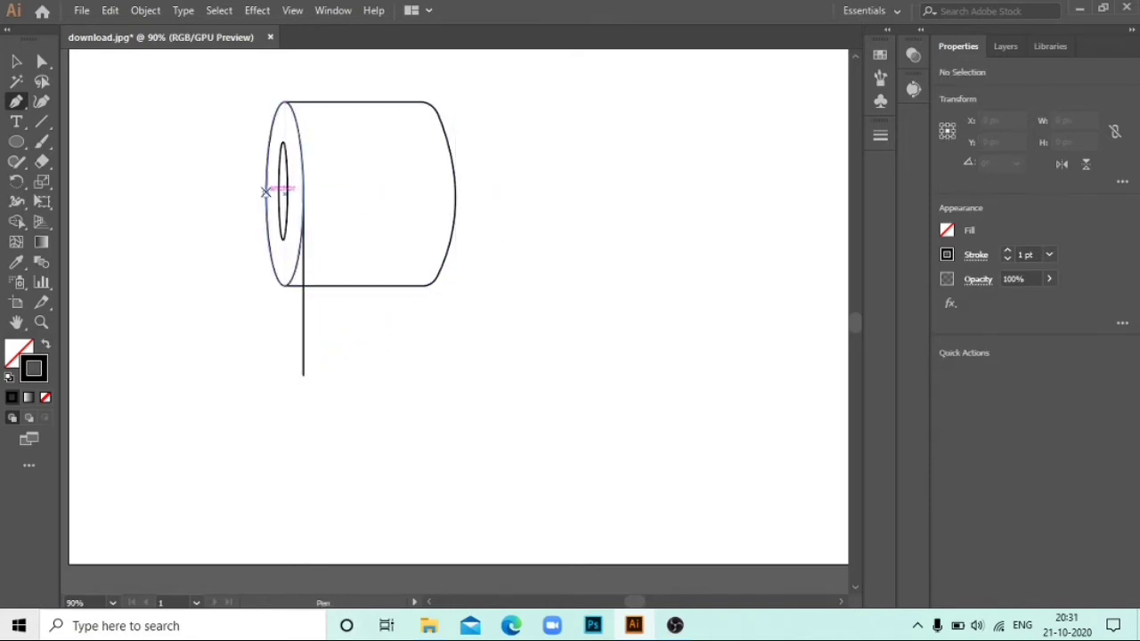
pyautogui.hotkey('ctrl', 'z')
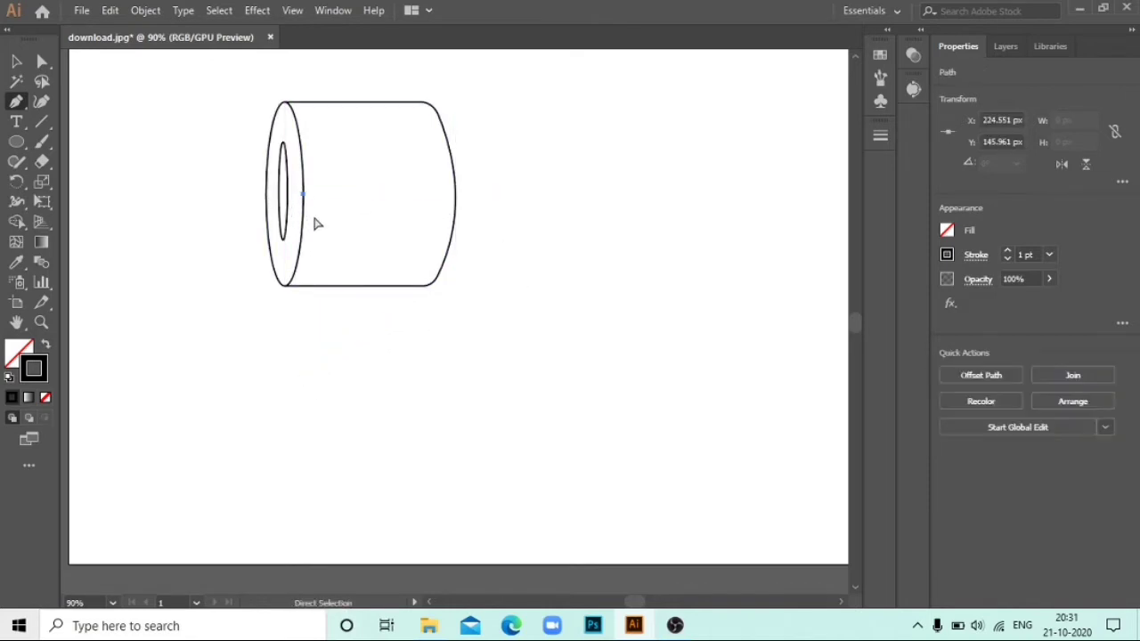
pyautogui.click(303, 193)
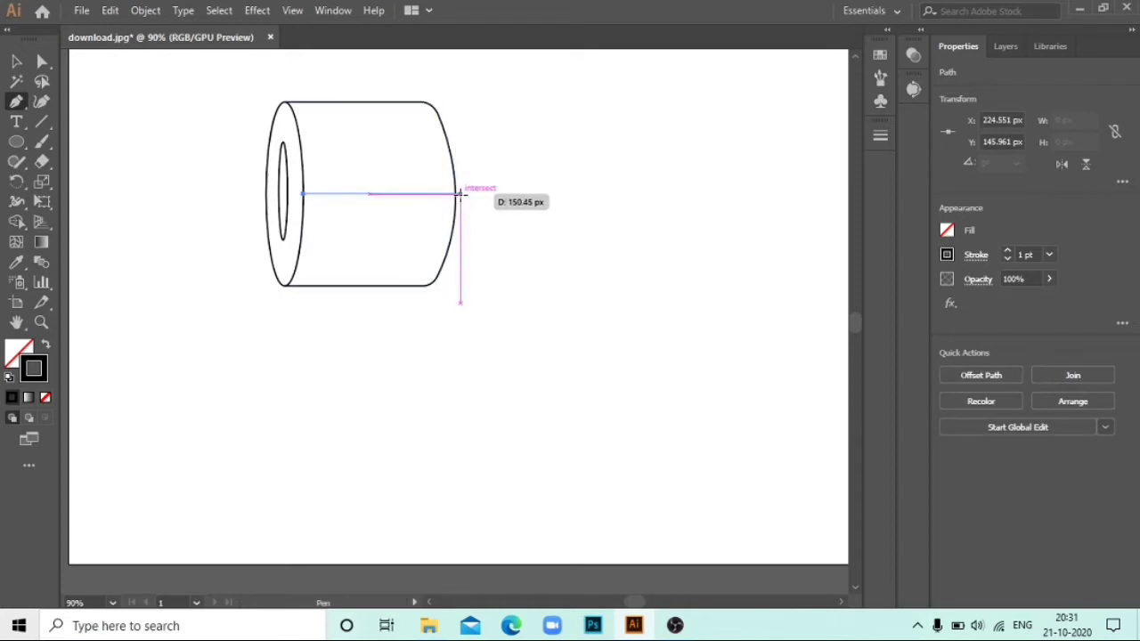
pyautogui.keyDown('ctrl'); pyautogui.click(525, 201); pyautogui.keyUp('ctrl')
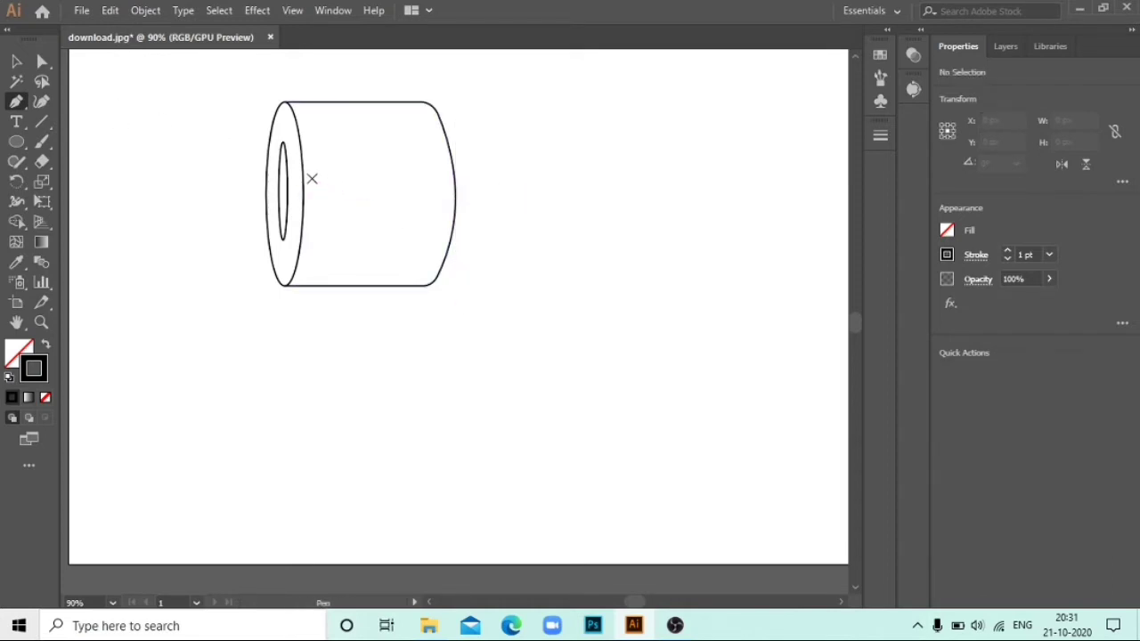
# Draw vertical hanging lines down from the roll's left and right edges
pyautogui.click(303, 193)
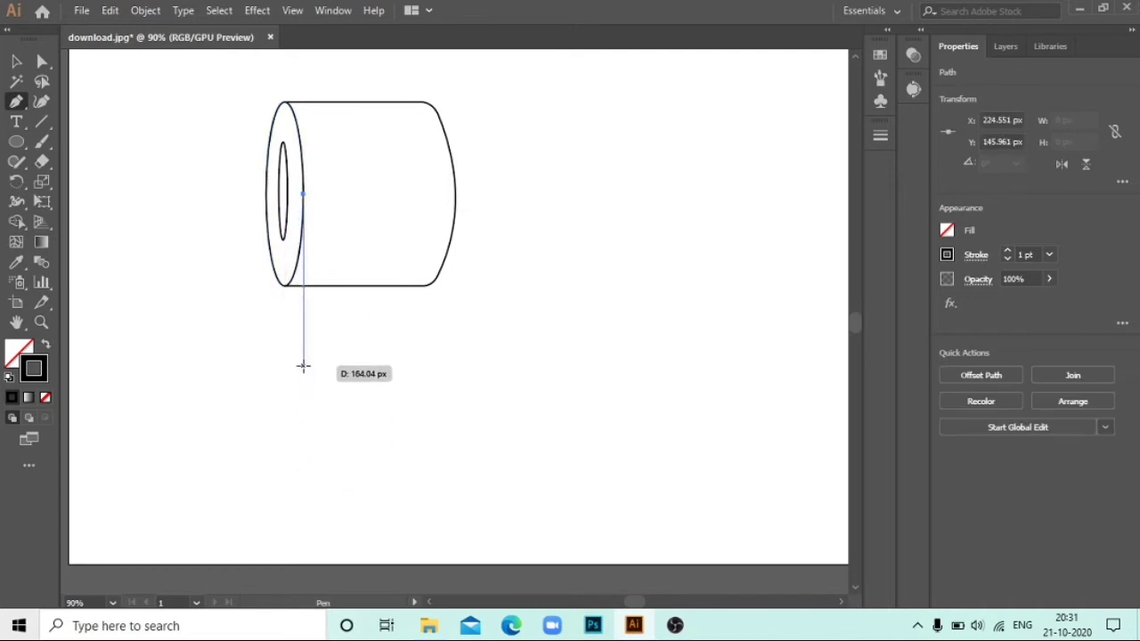
pyautogui.click(303, 365)
pyautogui.keyDown('ctrl'); pyautogui.click(481, 209); pyautogui.keyUp('ctrl')
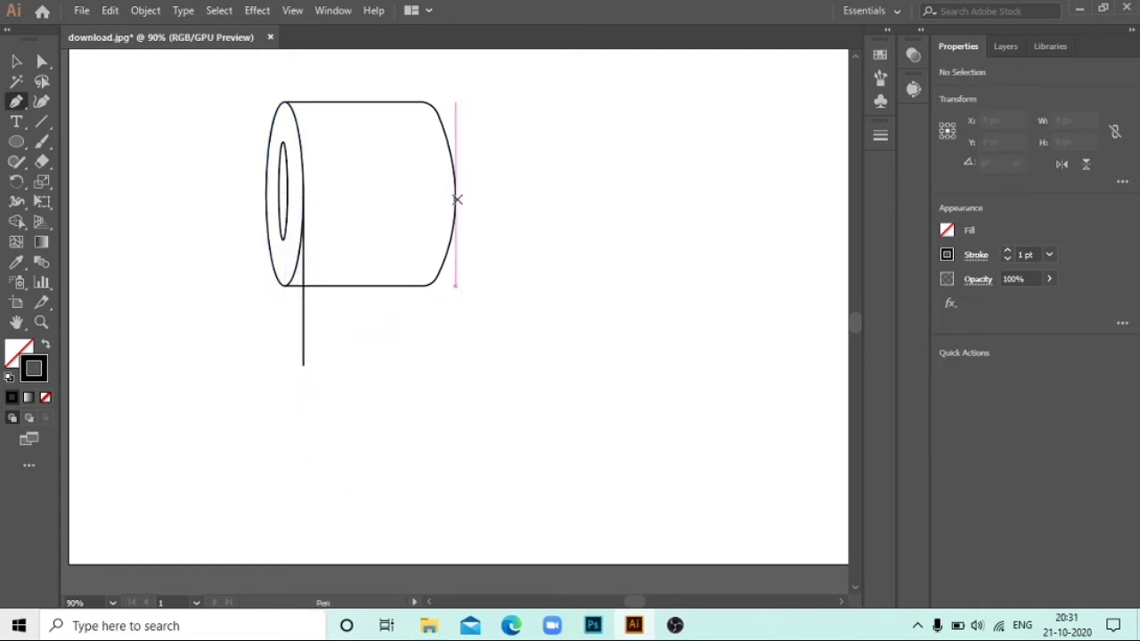
pyautogui.click(455, 194)
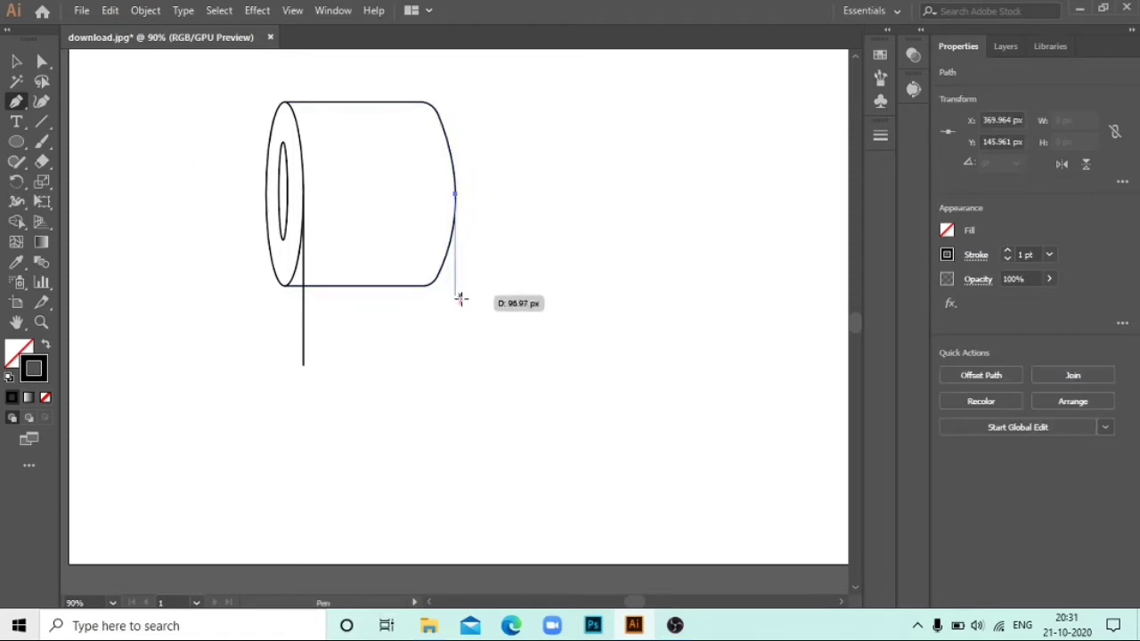
pyautogui.click(455, 365)
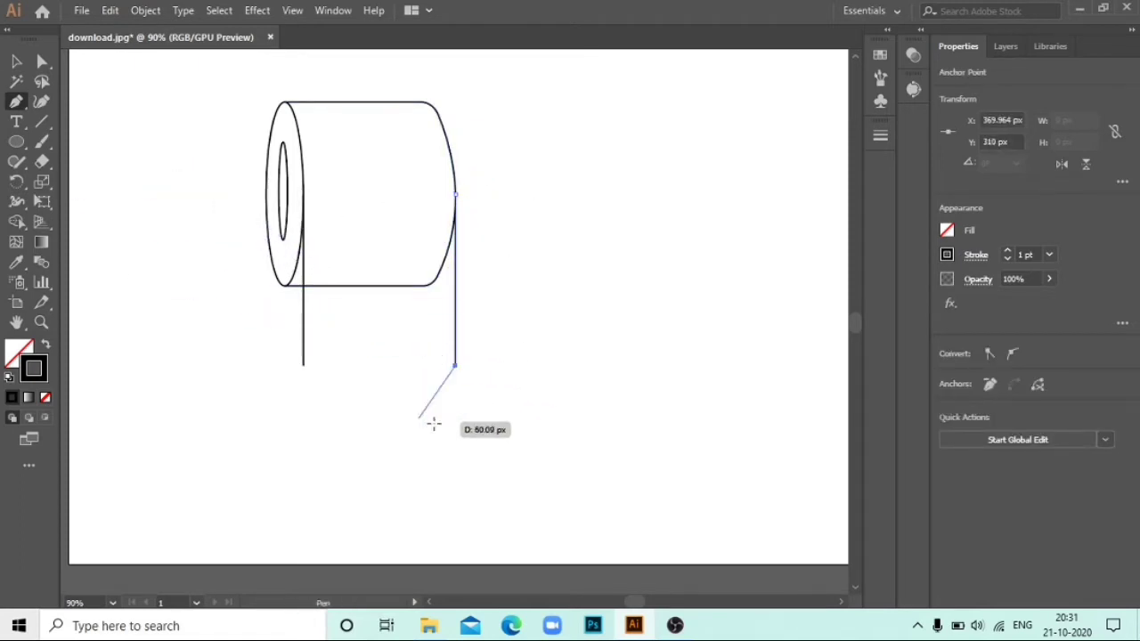
pyautogui.press('z')
pyautogui.click(443, 386)
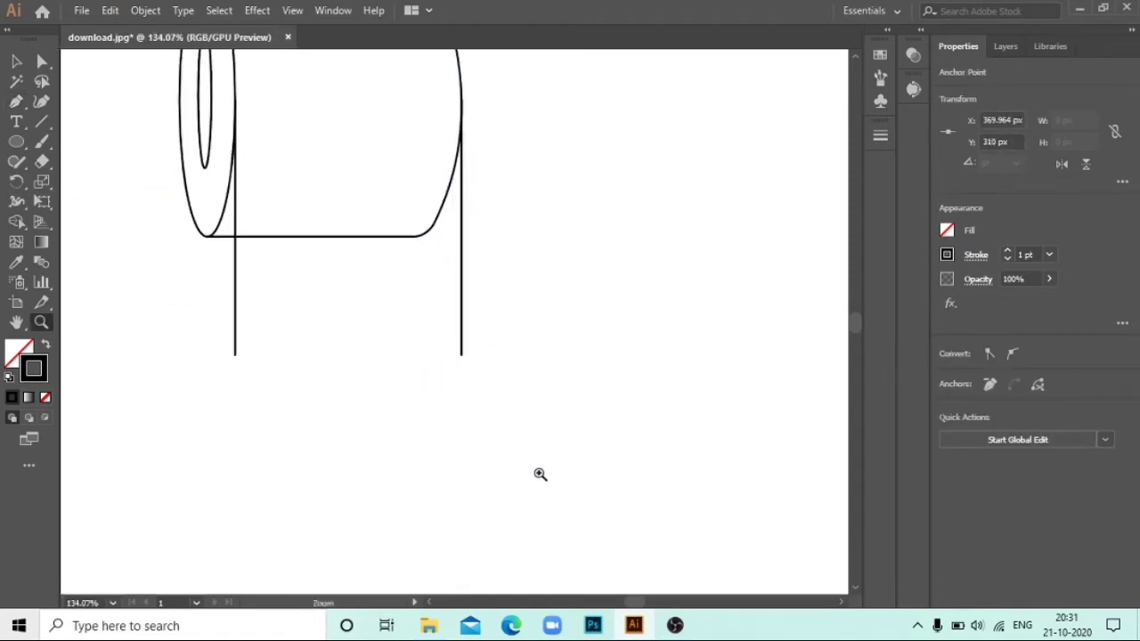
# Draw a wavy torn edge with curved anchors from the left line's end to the right line's end
pyautogui.click(235, 353)
pyautogui.moveTo(277, 347); pyautogui.dragTo(290, 333)
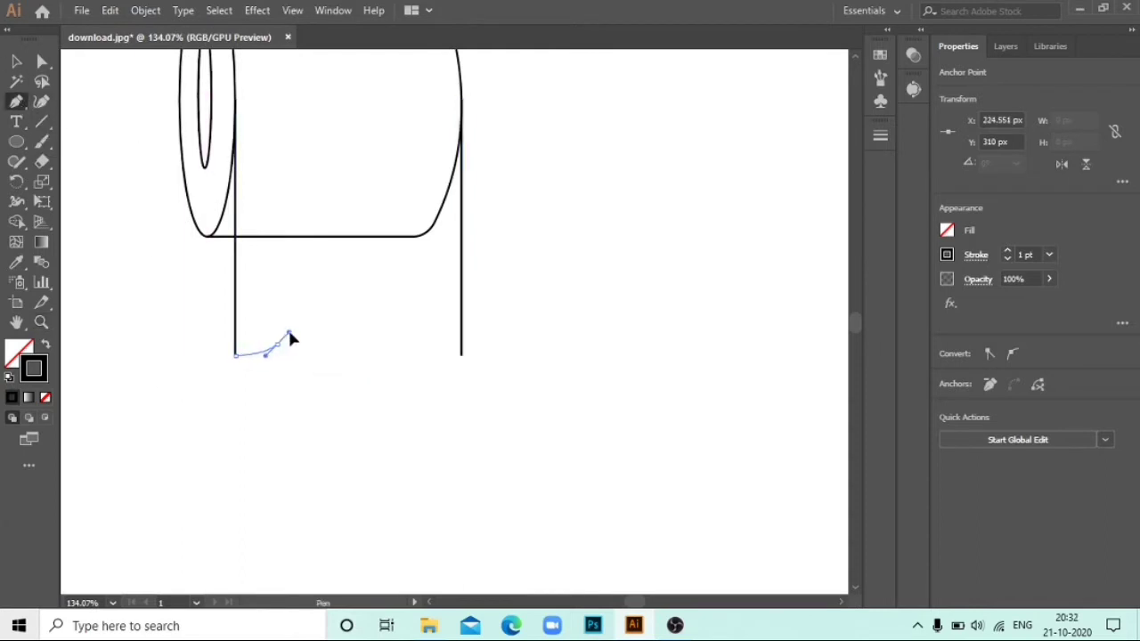
pyautogui.moveTo(345, 377)
pyautogui.mouseDown()
pyautogui.moveTo(402, 391)
pyautogui.moveTo(443, 349)
pyautogui.mouseUp()
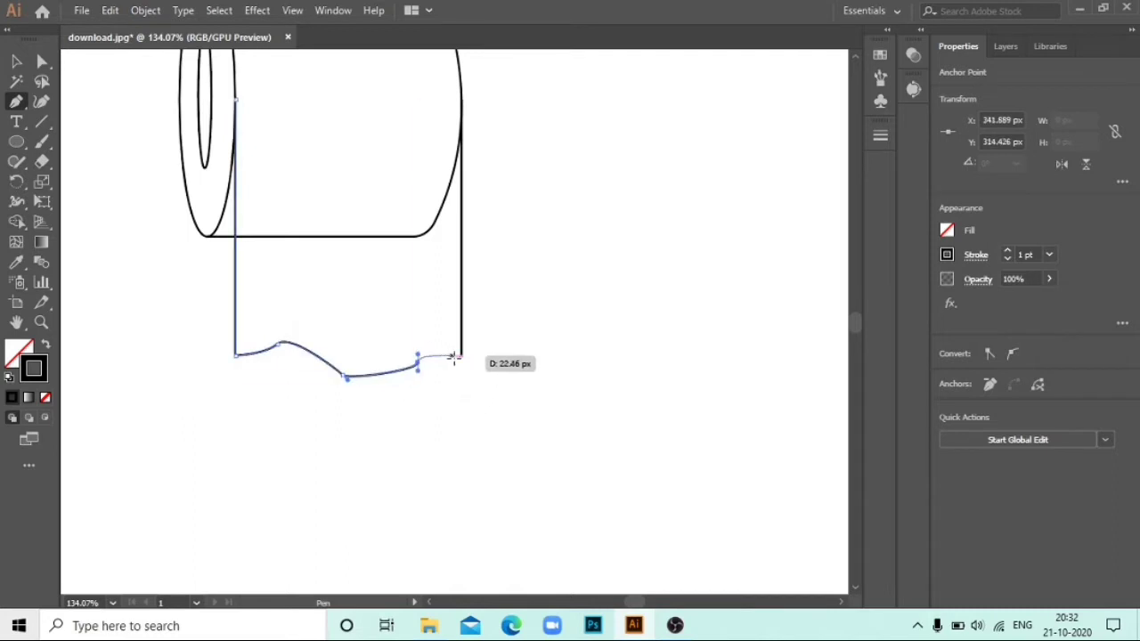
pyautogui.click(461, 355)
pyautogui.click(15, 61)
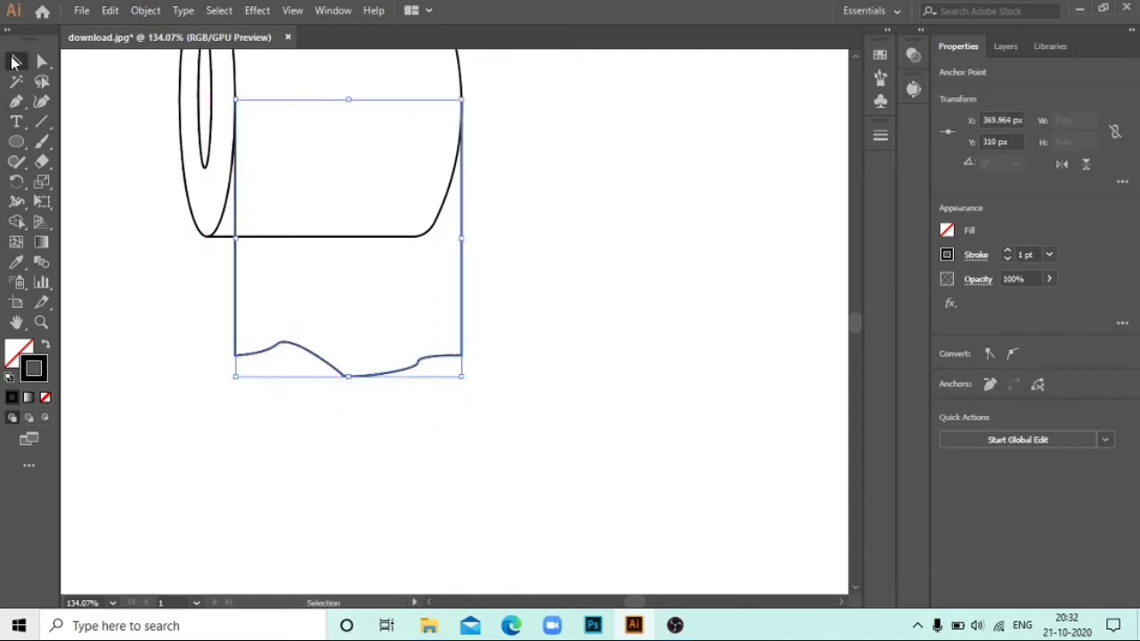
pyautogui.click(703, 335)
# Zoom around the drawing, select the roll group and bring up its context options
pyautogui.press('z')
pyautogui.moveTo(457, 244); pyautogui.dragTo(436, 262)
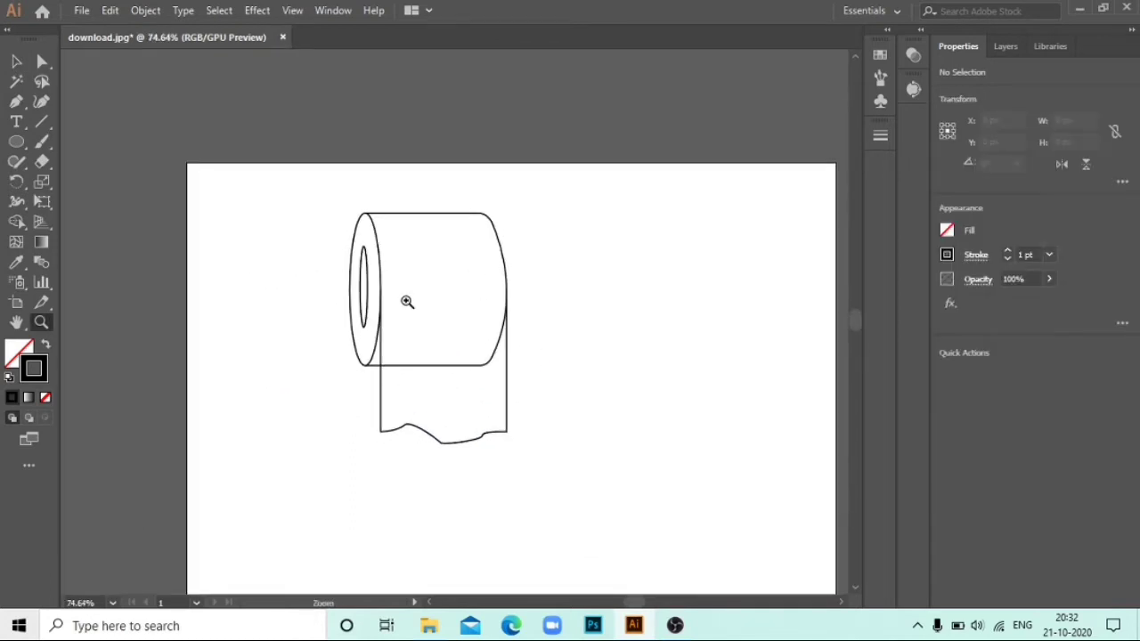
pyautogui.click(407, 302)
pyautogui.press('v')
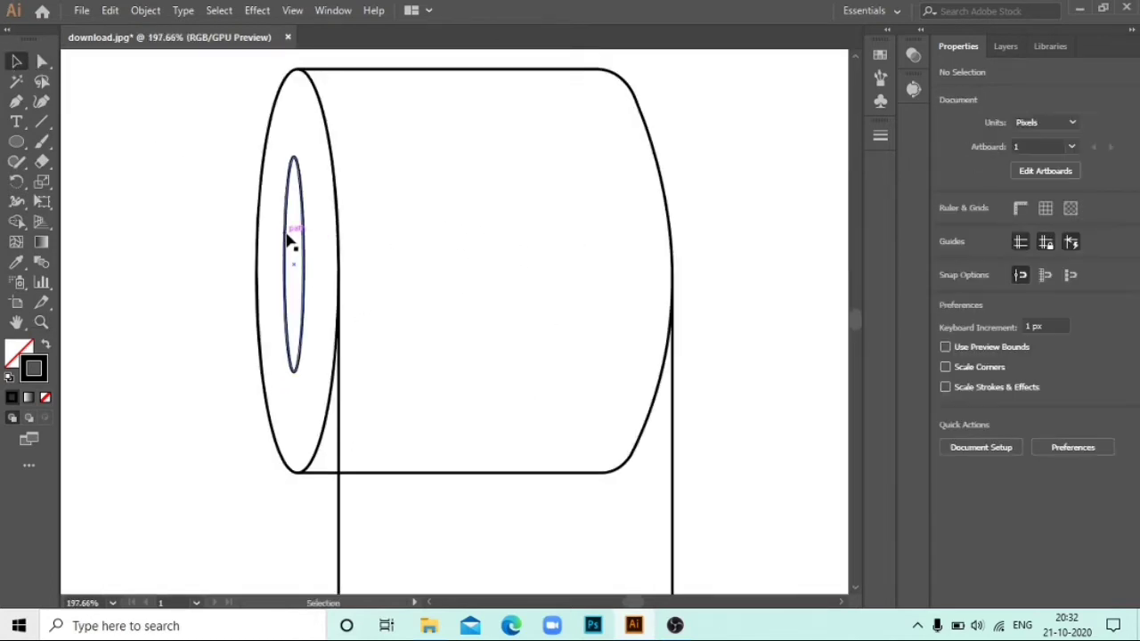
pyautogui.click(281, 246)
pyautogui.rightClick(329, 226)
pyautogui.hotkey('ctrl', 'shift', 'a')
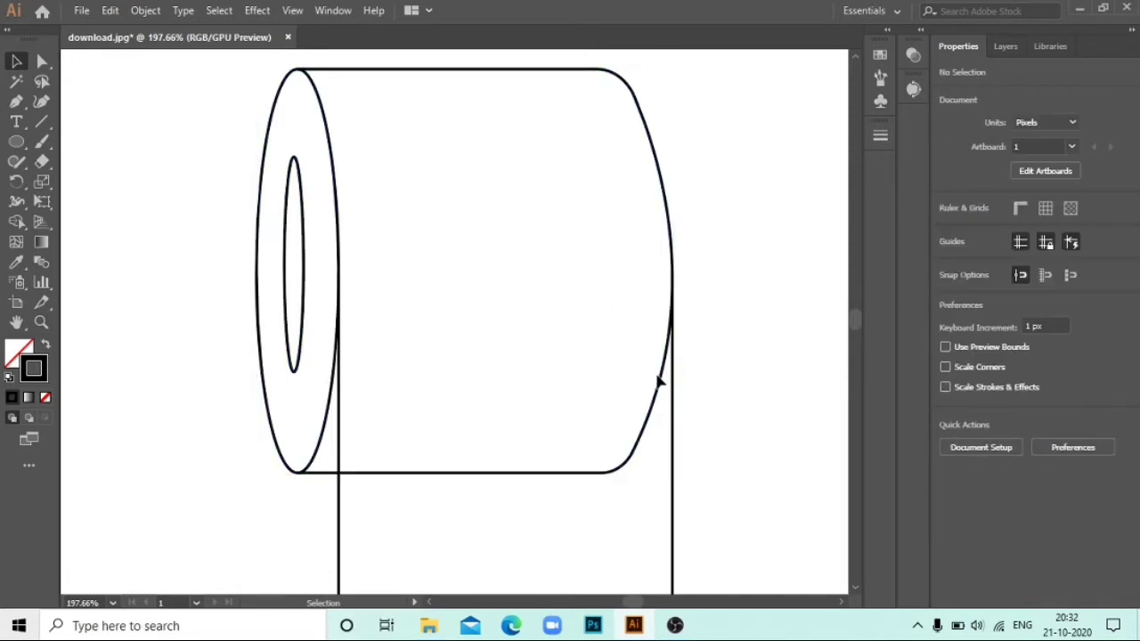
pyautogui.press('z')
pyautogui.moveTo(564, 300); pyautogui.dragTo(320, 120)
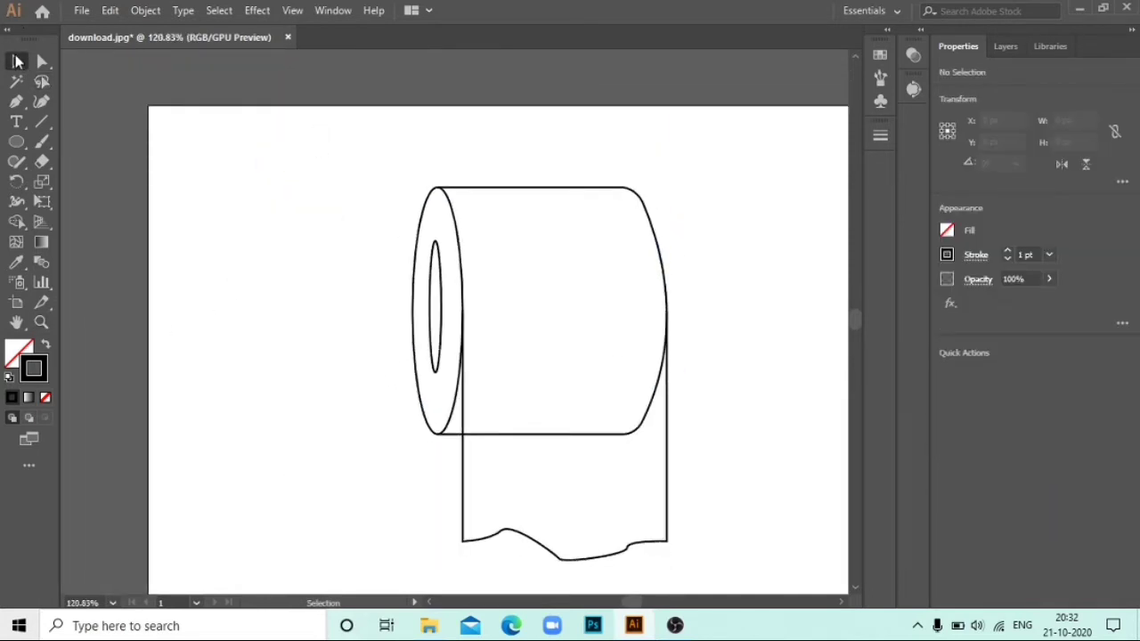
# Ungroup the pieces of the roll's end
pyautogui.click(18, 60)
pyautogui.moveTo(383, 183); pyautogui.dragTo(748, 564)
pyautogui.rightClick(545, 373)
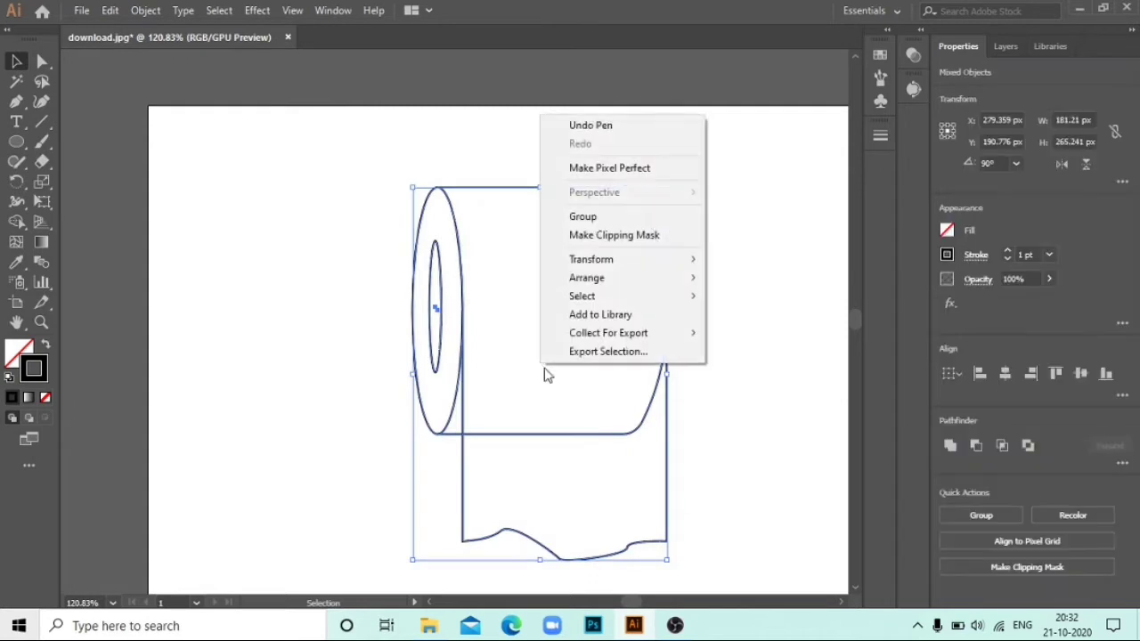
pyautogui.click(710, 258)
pyautogui.rightClick(564, 187)
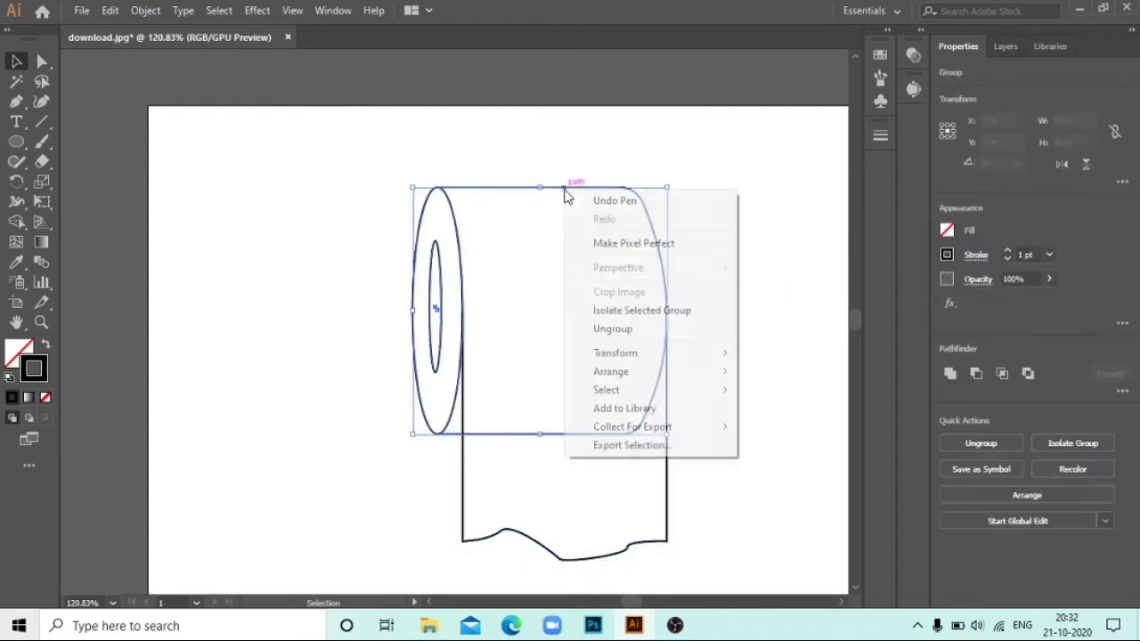
pyautogui.click(702, 332)
pyautogui.click(561, 307)
# Select the inner core ellipse and set its first gradient stop to black in Grayscale mode
pyautogui.click(436, 288)
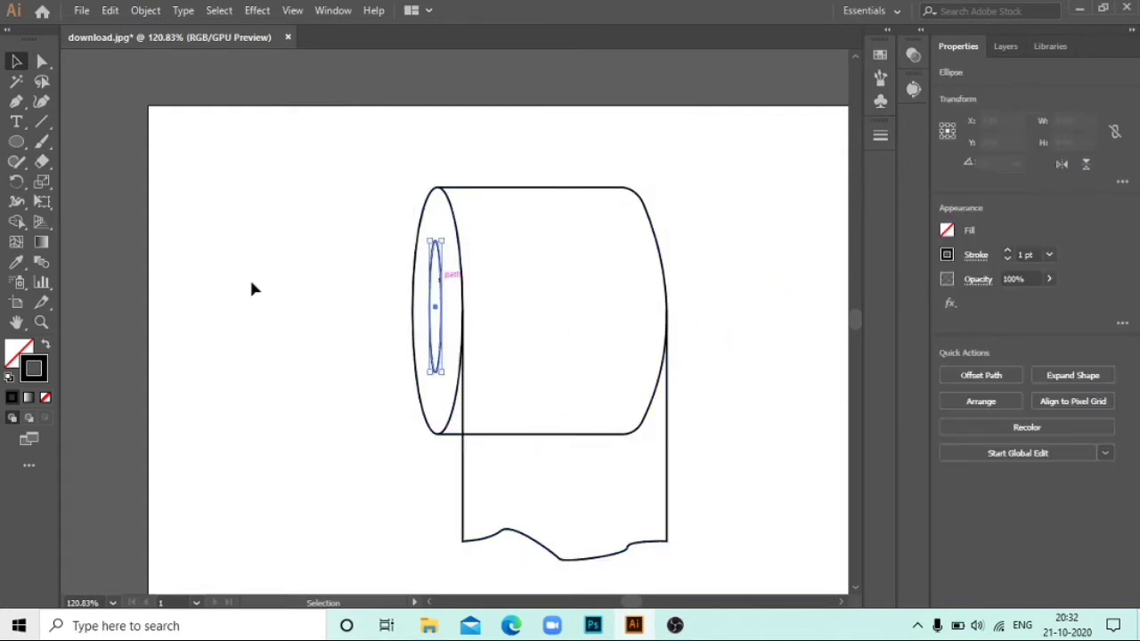
pyautogui.click(33, 399)
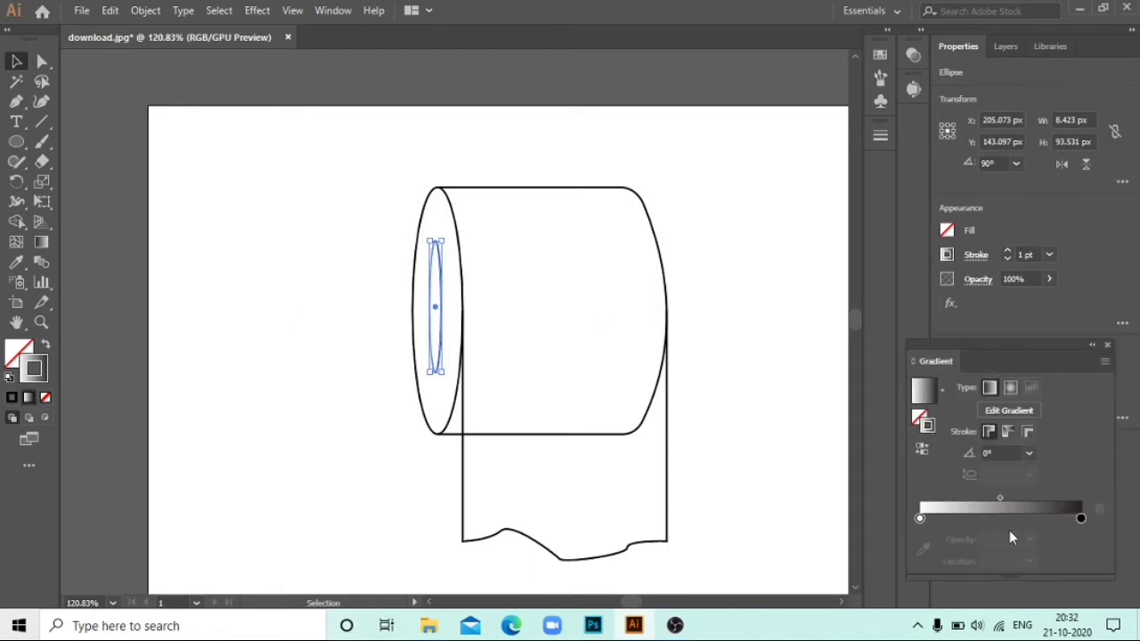
pyautogui.doubleClick(920, 519)
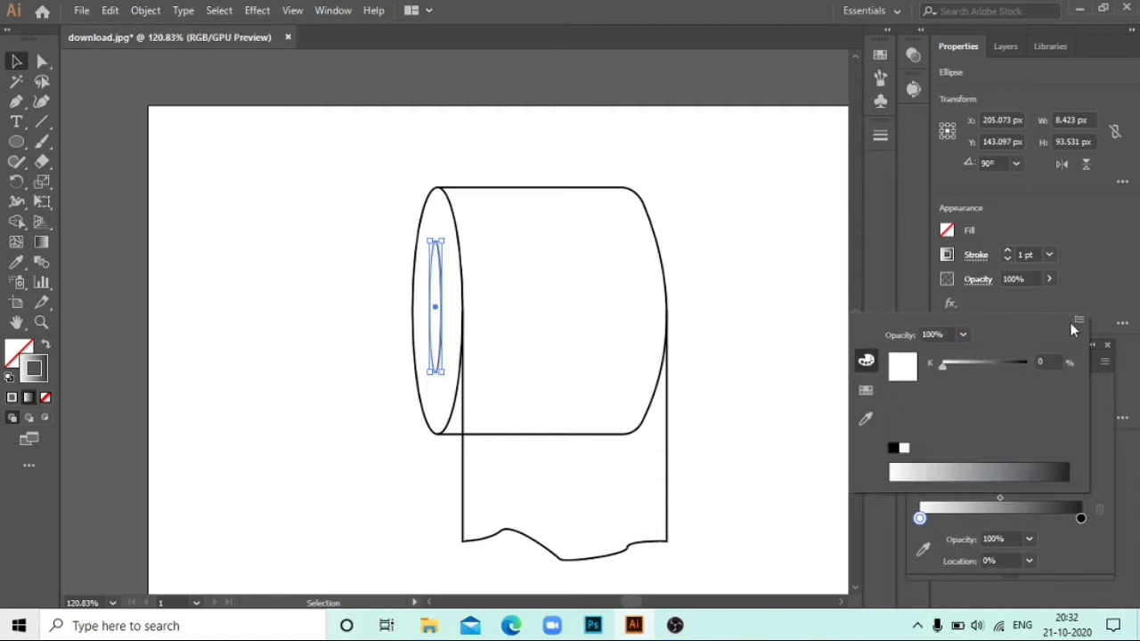
pyautogui.click(1077, 321)
pyautogui.click(990, 342)
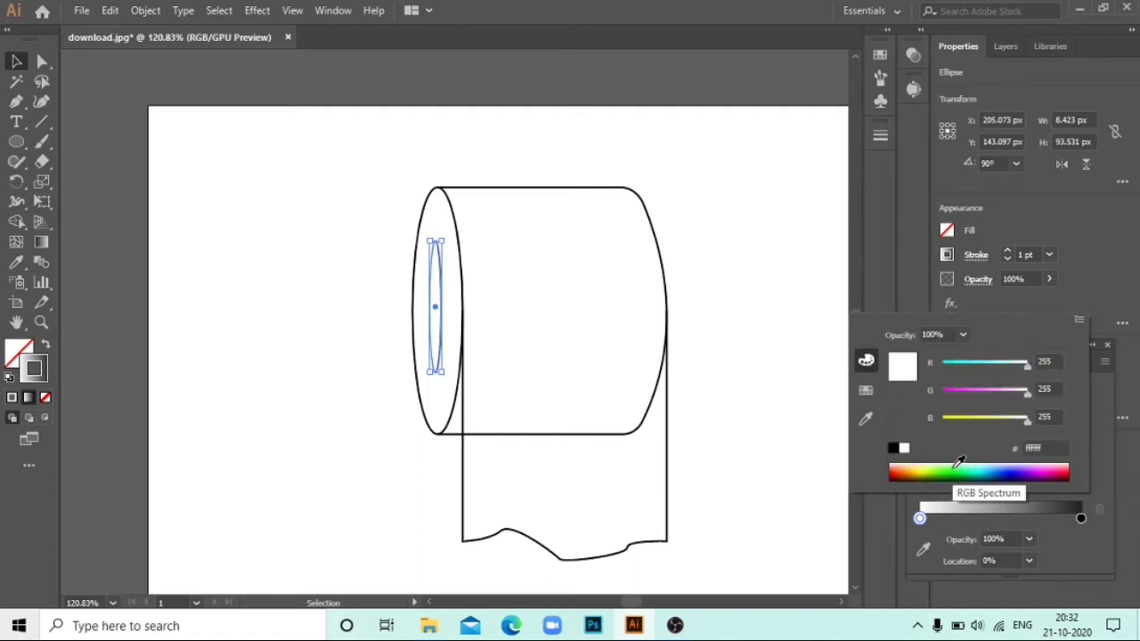
pyautogui.moveTo(1005, 467)
pyautogui.mouseDown()
pyautogui.moveTo(963, 475)
pyautogui.moveTo(984, 496)
pyautogui.mouseUp()
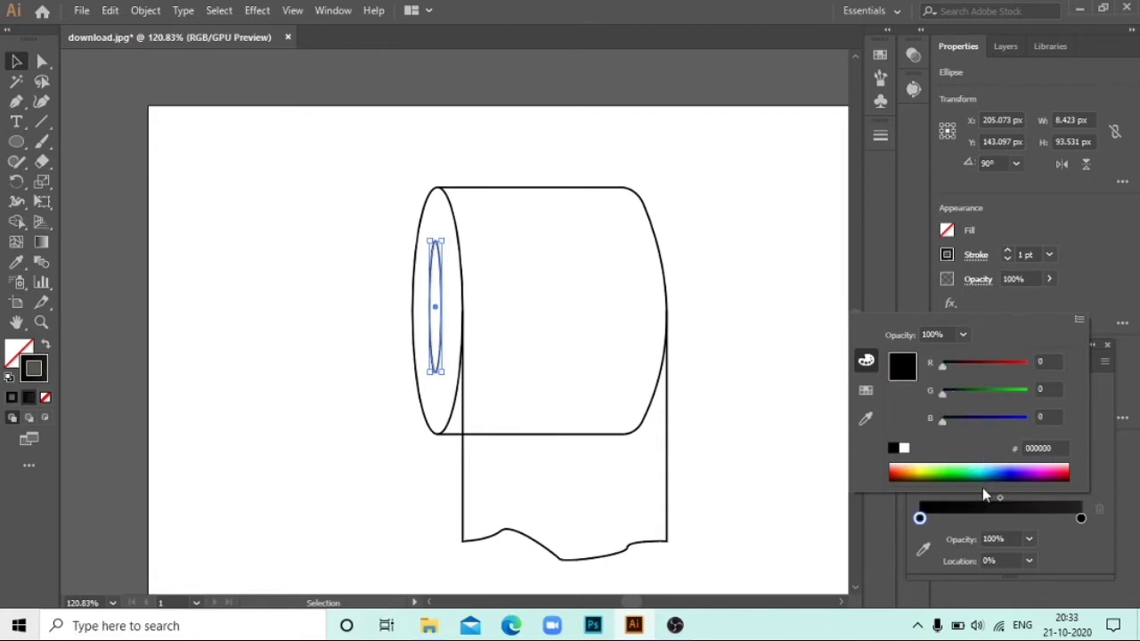
pyautogui.click(1078, 320)
pyautogui.click(1006, 324)
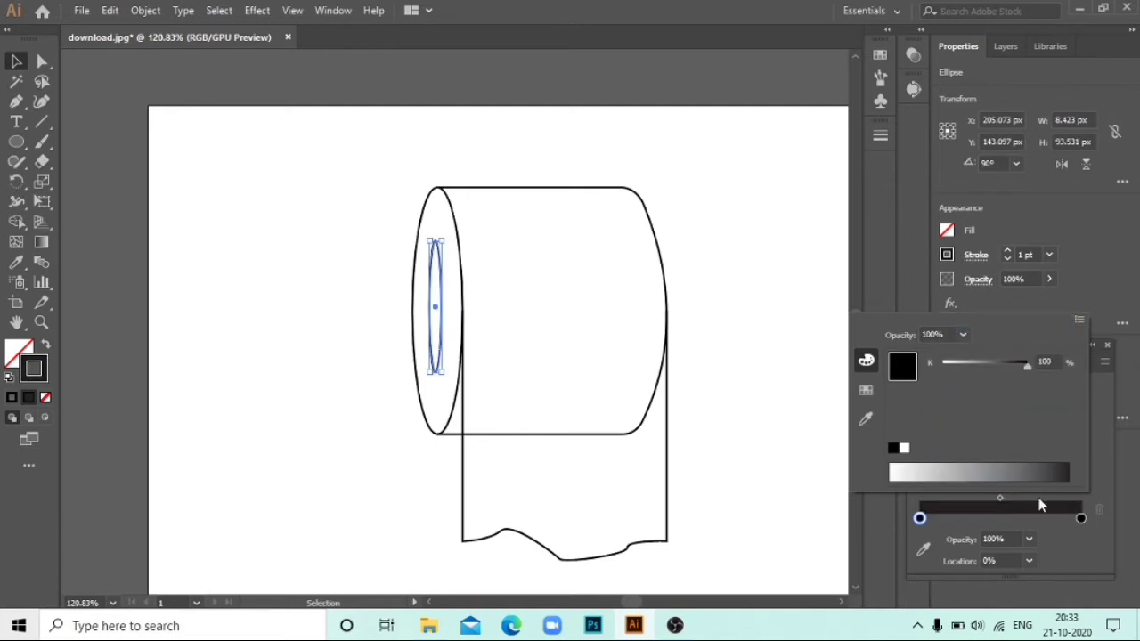
pyautogui.click(43, 242)
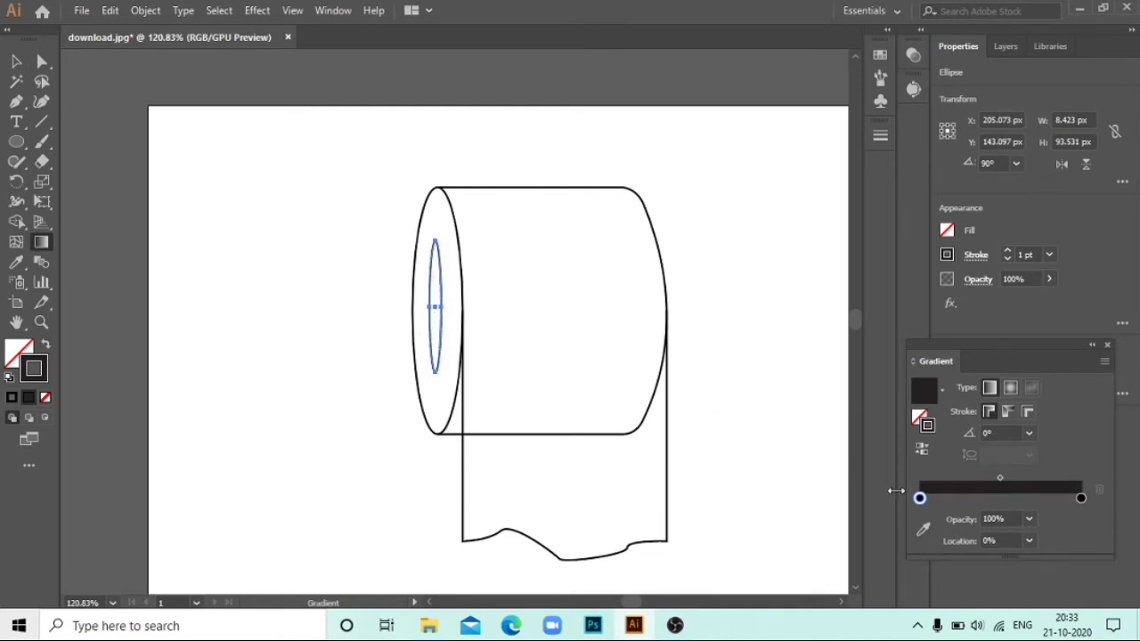
# Fill the core with a white-to-black gradient dragged horizontally across the ellipse
pyautogui.click(27, 349)
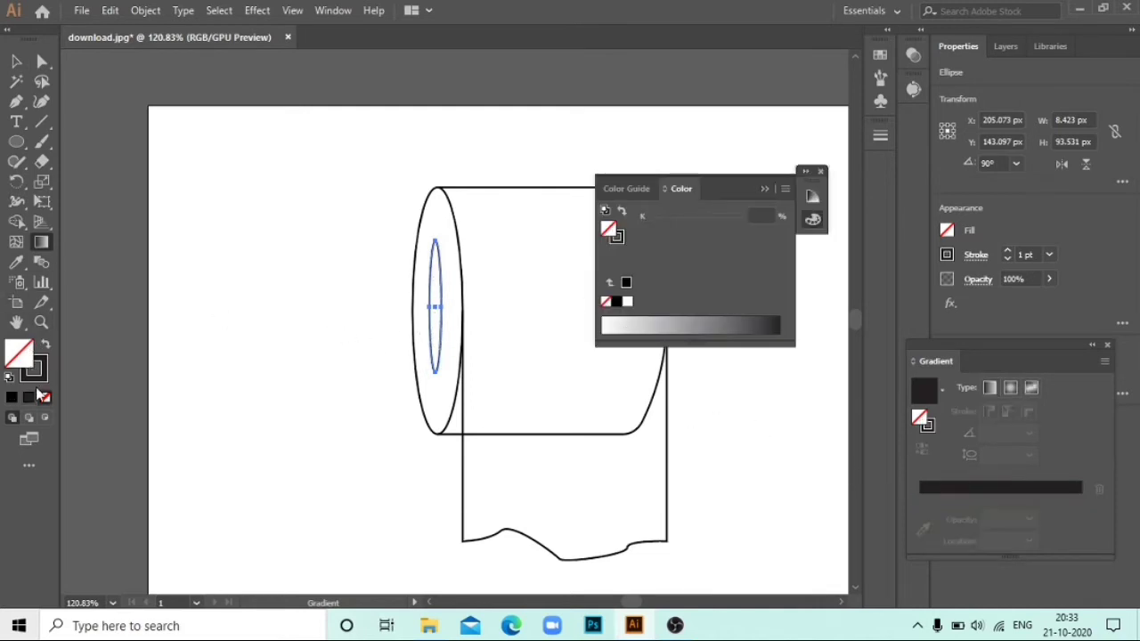
pyautogui.click(37, 390)
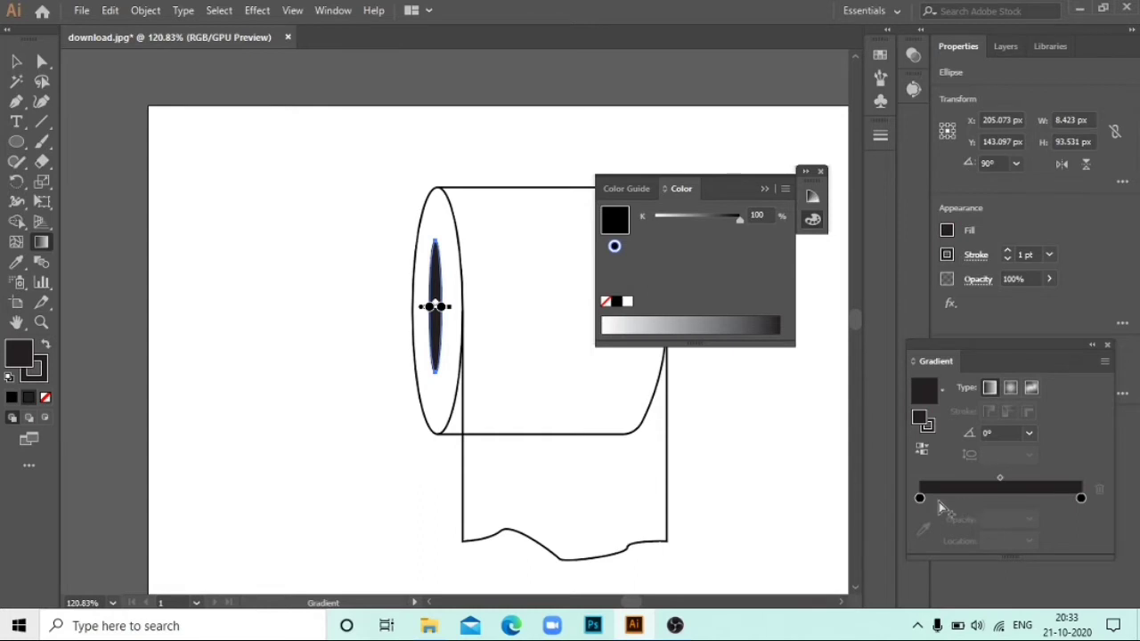
pyautogui.click(628, 302)
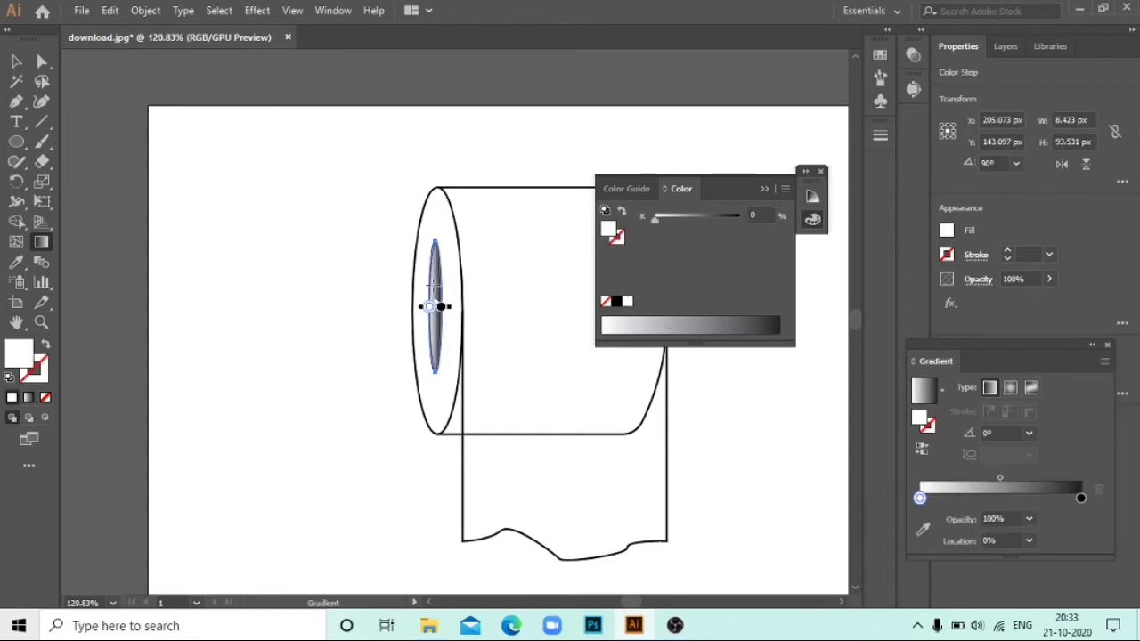
pyautogui.moveTo(522, 320); pyautogui.dragTo(264, 317)
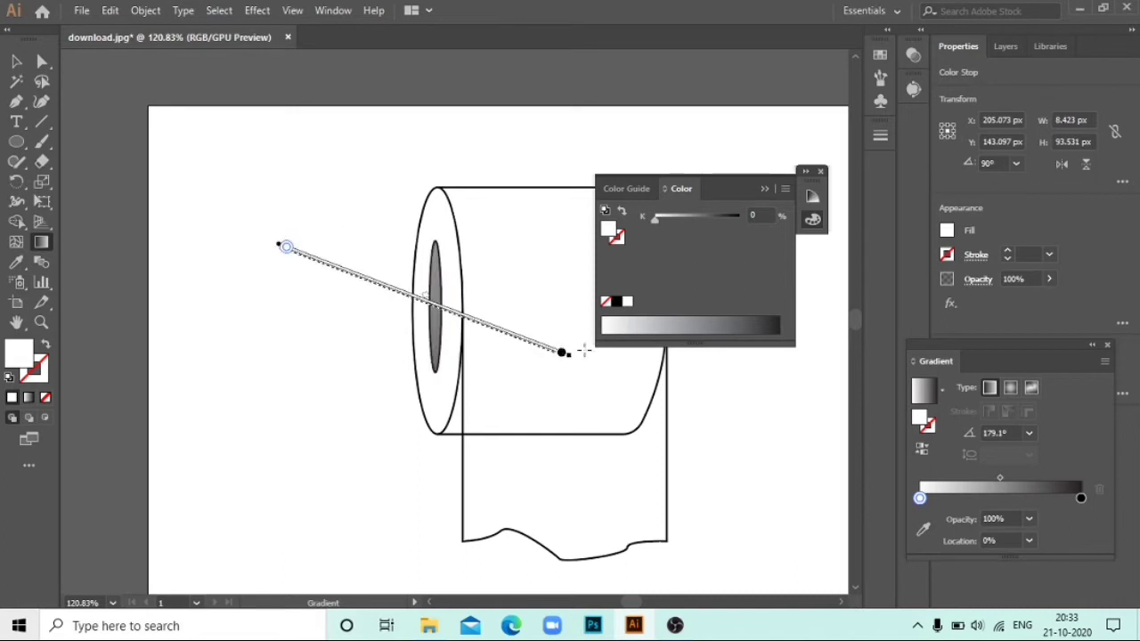
pyautogui.moveTo(287, 247); pyautogui.dragTo(589, 348)
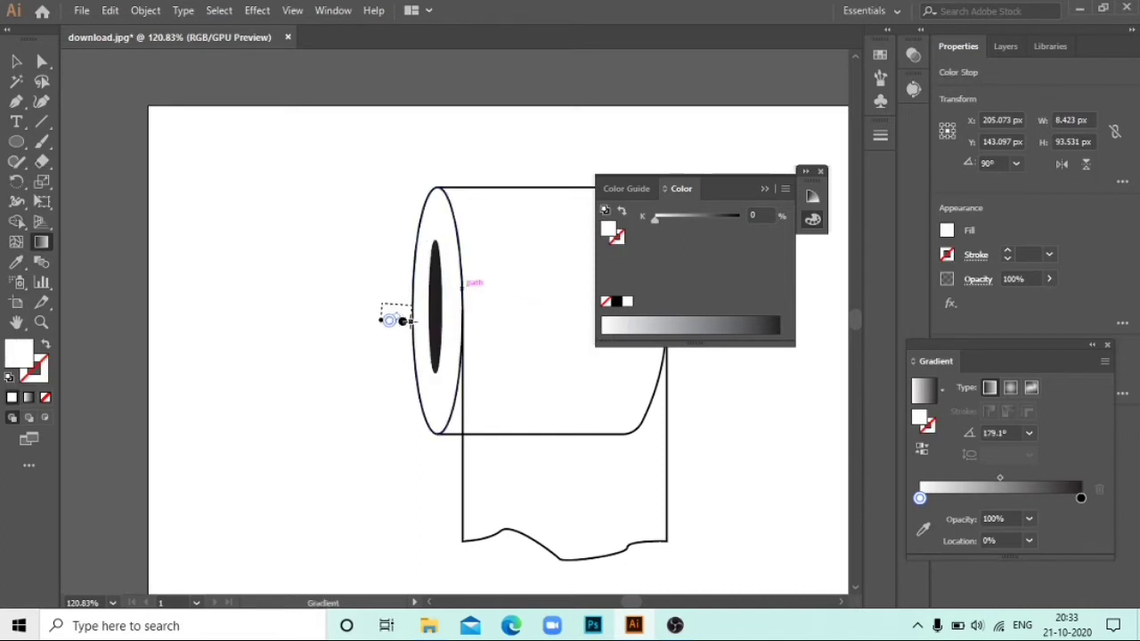
pyautogui.moveTo(389, 320)
pyautogui.mouseDown()
pyautogui.moveTo(470, 323)
pyautogui.moveTo(262, 305)
pyautogui.mouseUp()
pyautogui.moveTo(456, 327); pyautogui.dragTo(393, 329)
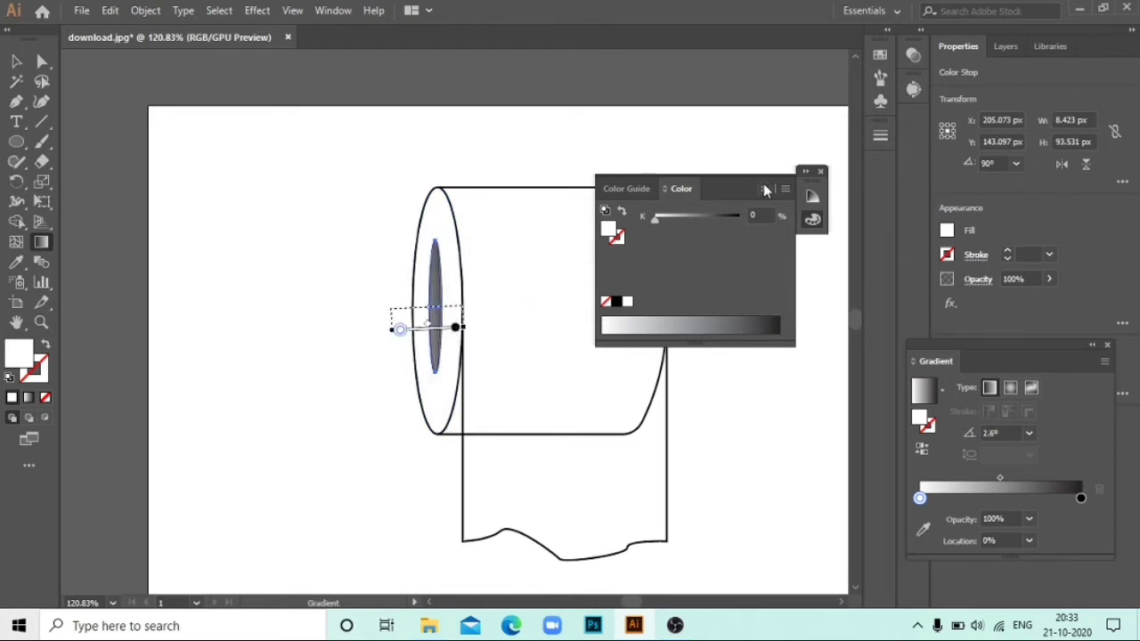
pyautogui.click(821, 173)
pyautogui.click(1107, 346)
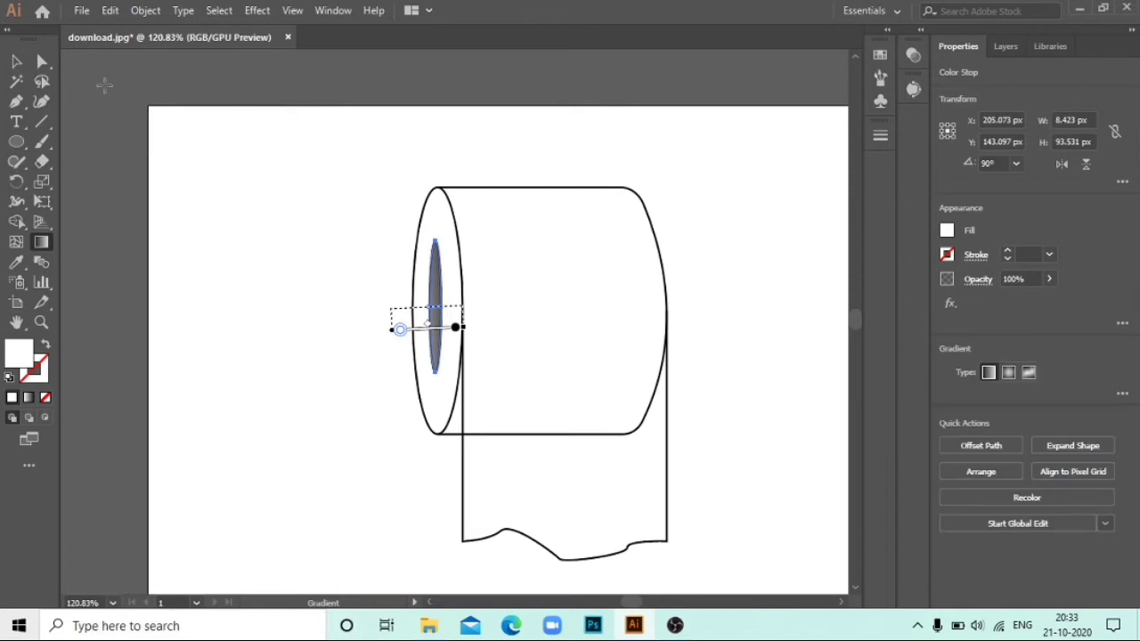
pyautogui.click(15, 60)
pyautogui.click(719, 304)
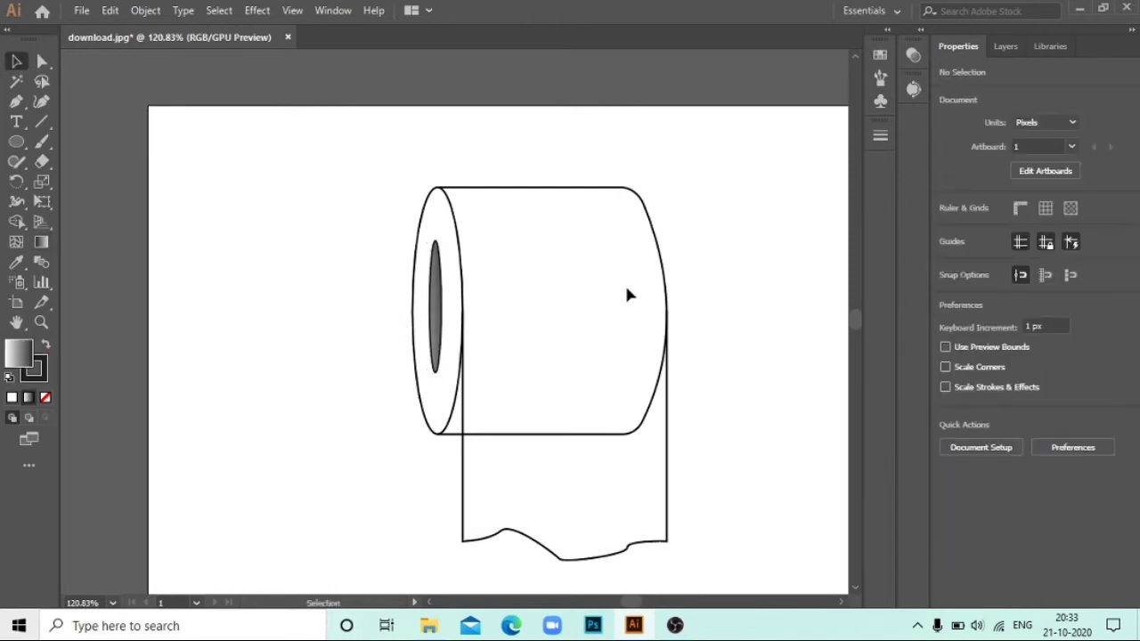
# Select the whole roll drawing and raise every outline's stroke weight to 3 pt
pyautogui.click(436, 376)
pyautogui.moveTo(329, 146); pyautogui.dragTo(720, 579)
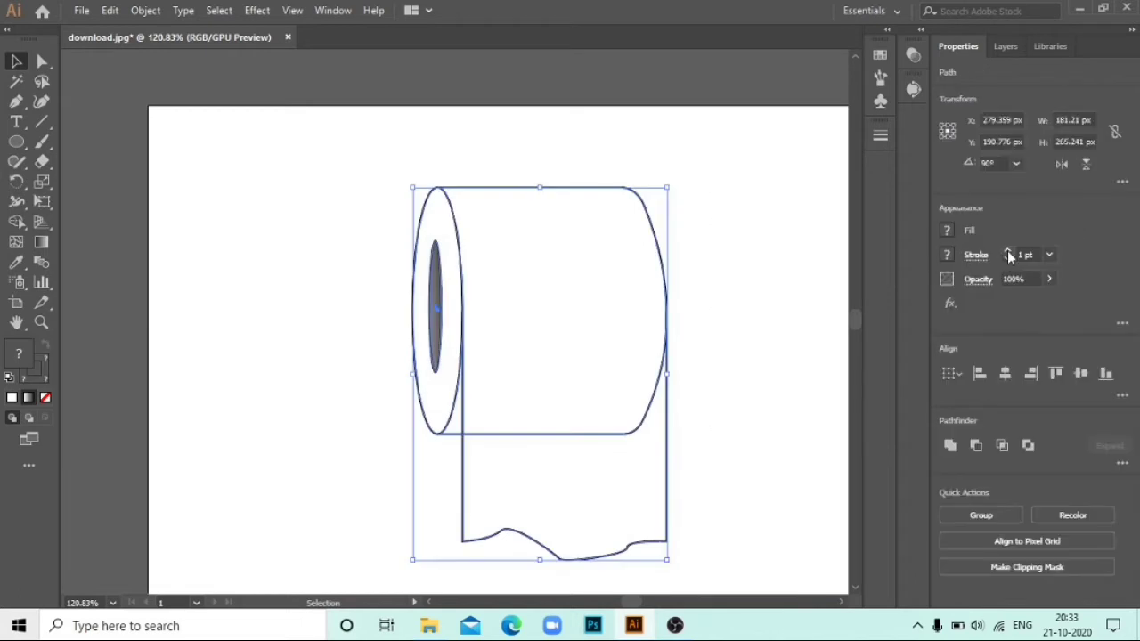
pyautogui.click(1008, 255)
pyautogui.click(1008, 254)
pyautogui.click(762, 262)
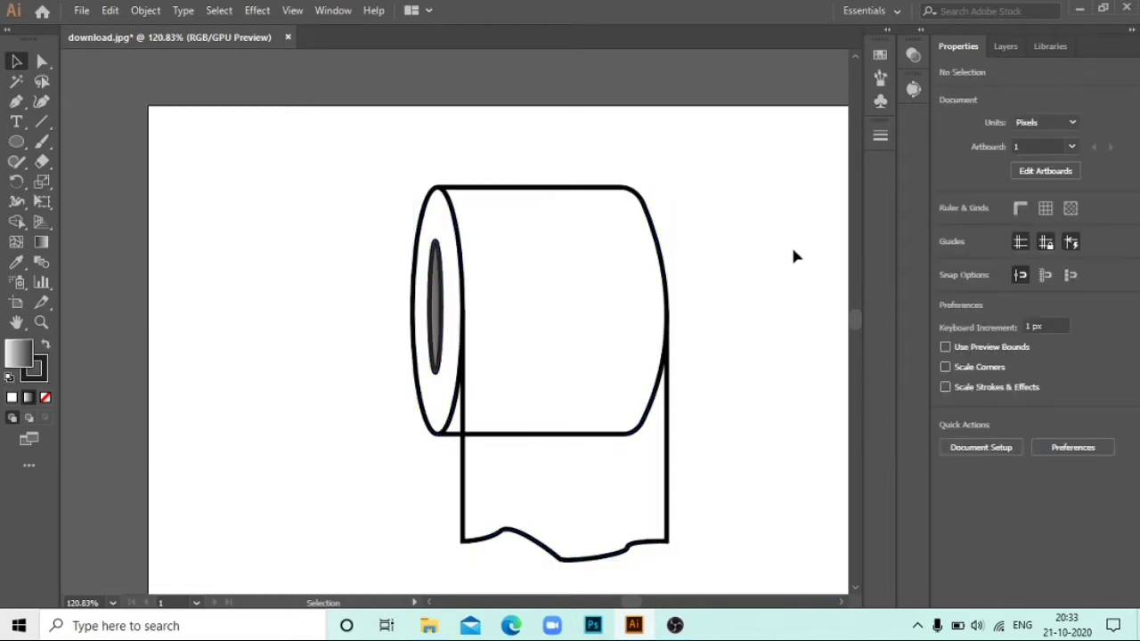
pyautogui.moveTo(725, 158); pyautogui.dragTo(522, 521)
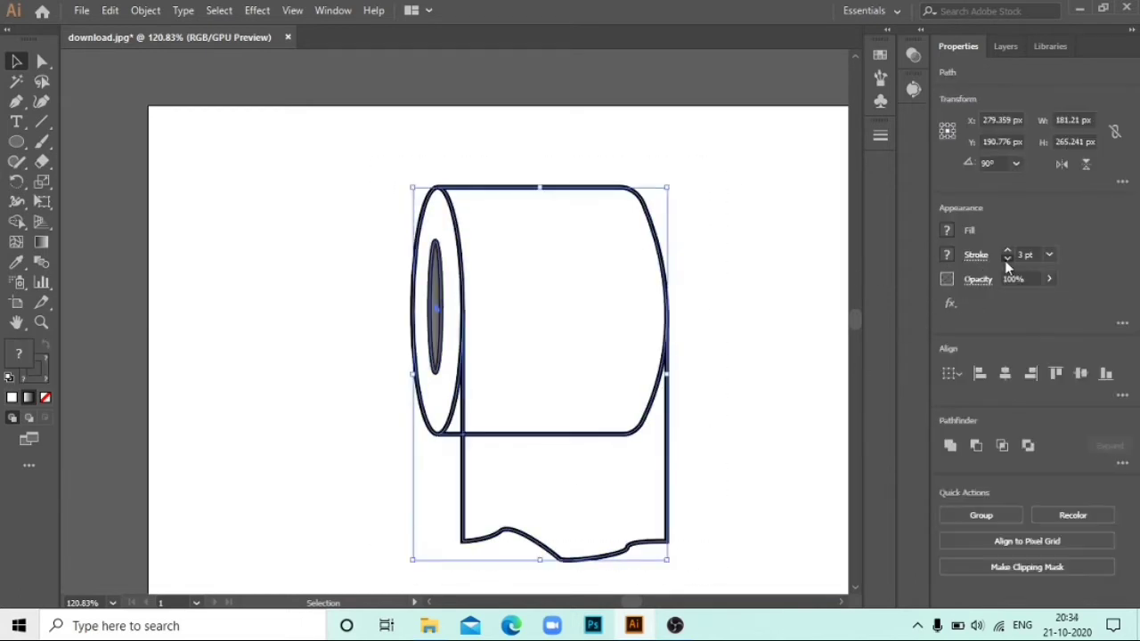
pyautogui.click(1007, 258)
pyautogui.click(752, 271)
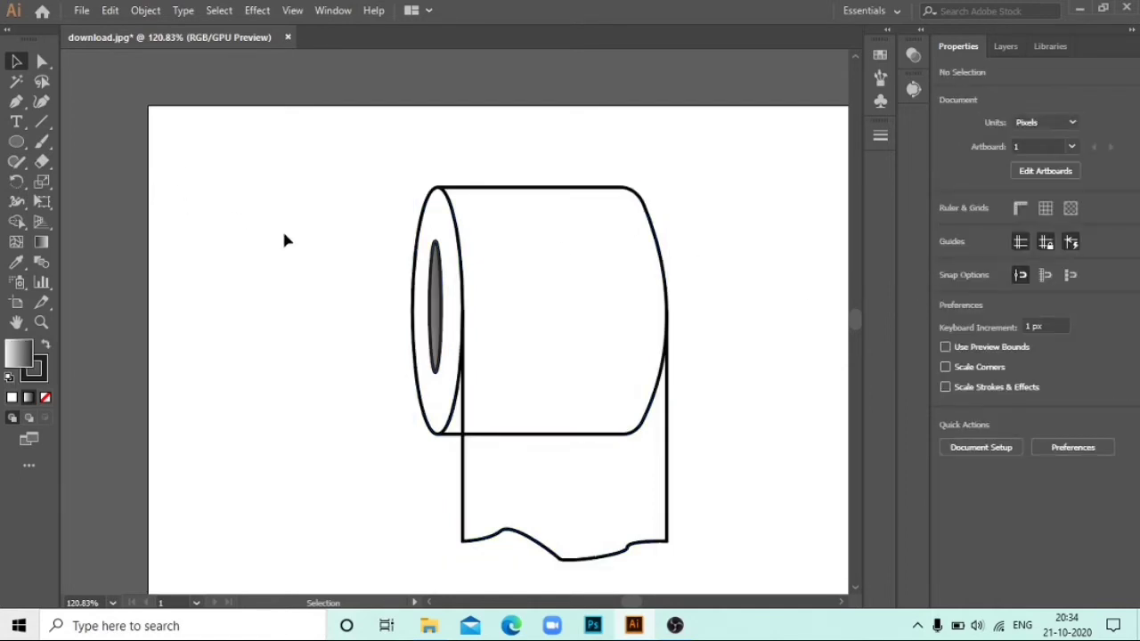
pyautogui.click(446, 213)
pyautogui.click(549, 255)
pyautogui.click(696, 251)
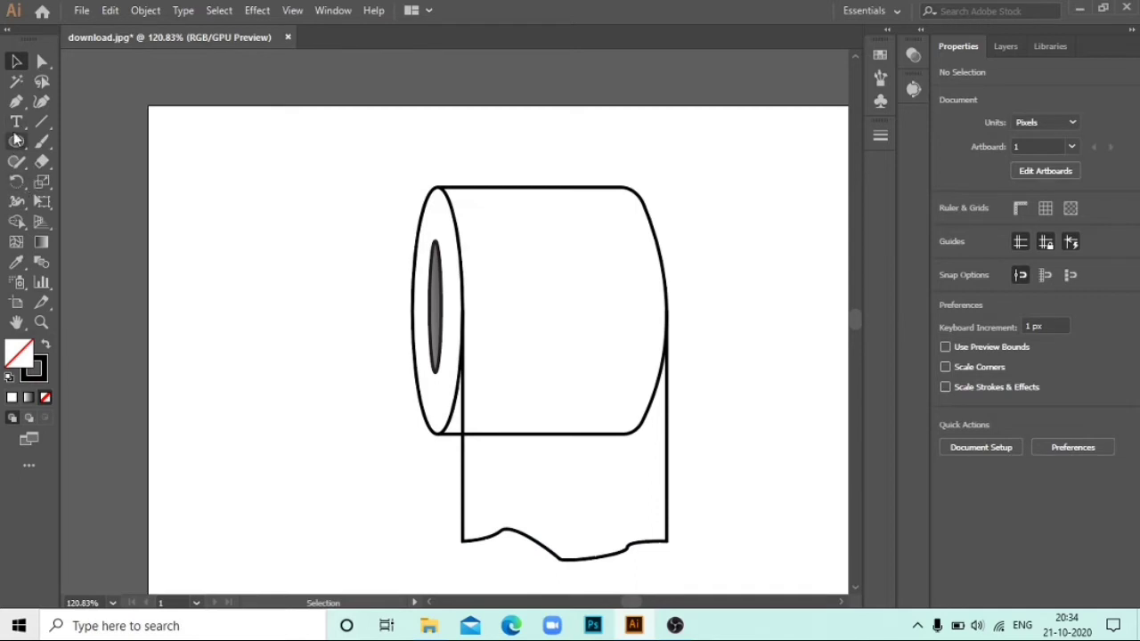
# Draw a straight horizontal line across the hanging sheet just below the roll
pyautogui.click(15, 103)
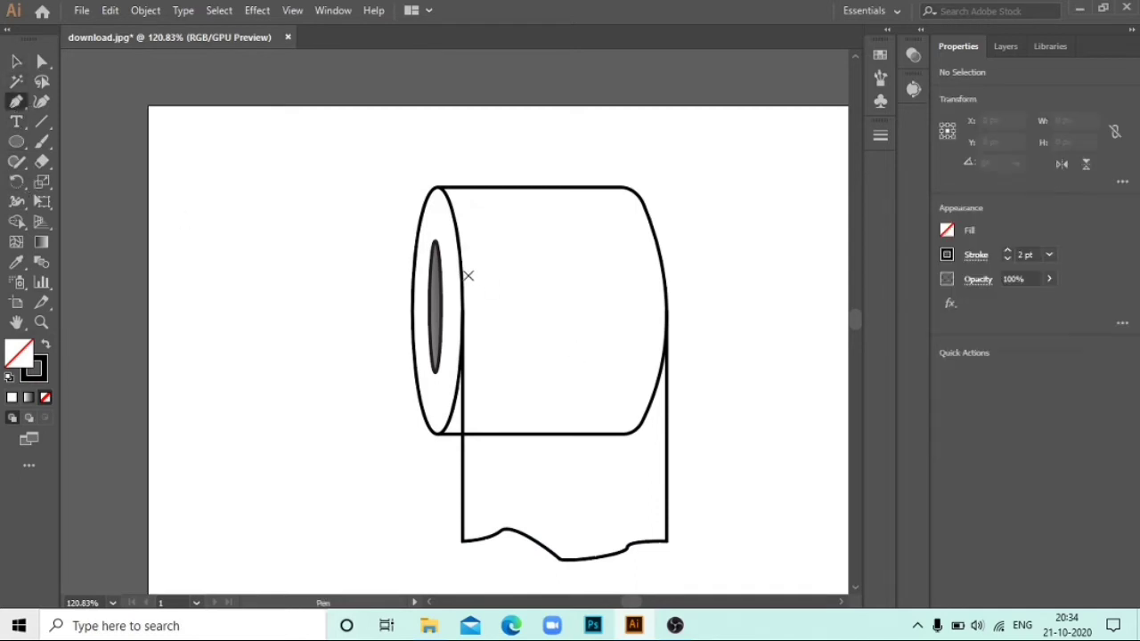
pyautogui.click(462, 273)
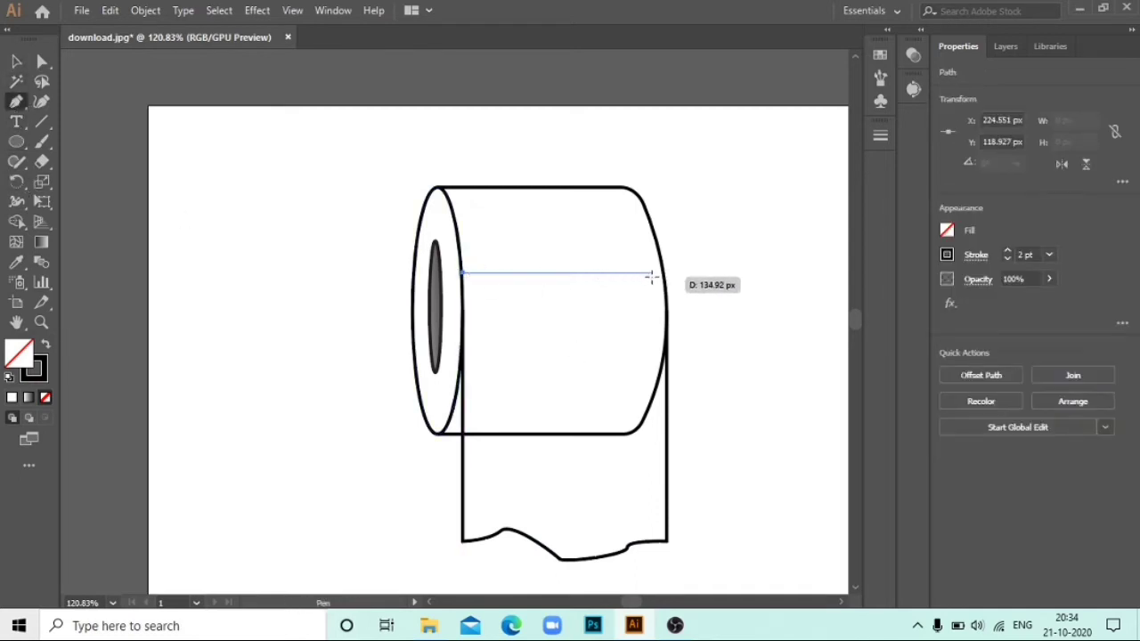
pyautogui.press('Escape')
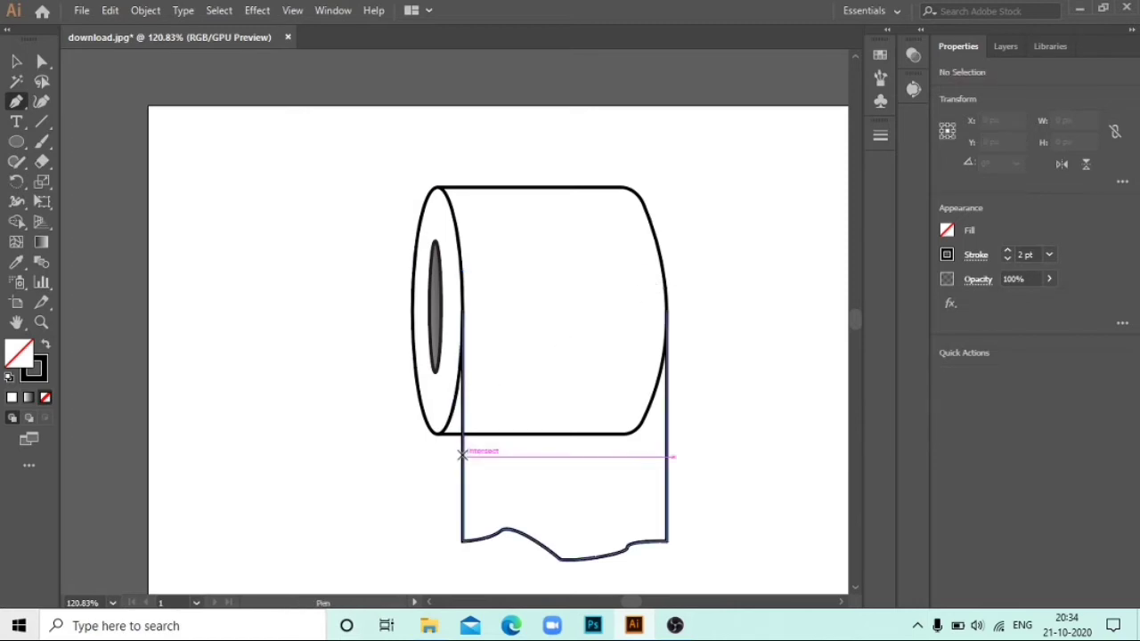
pyautogui.click(463, 455)
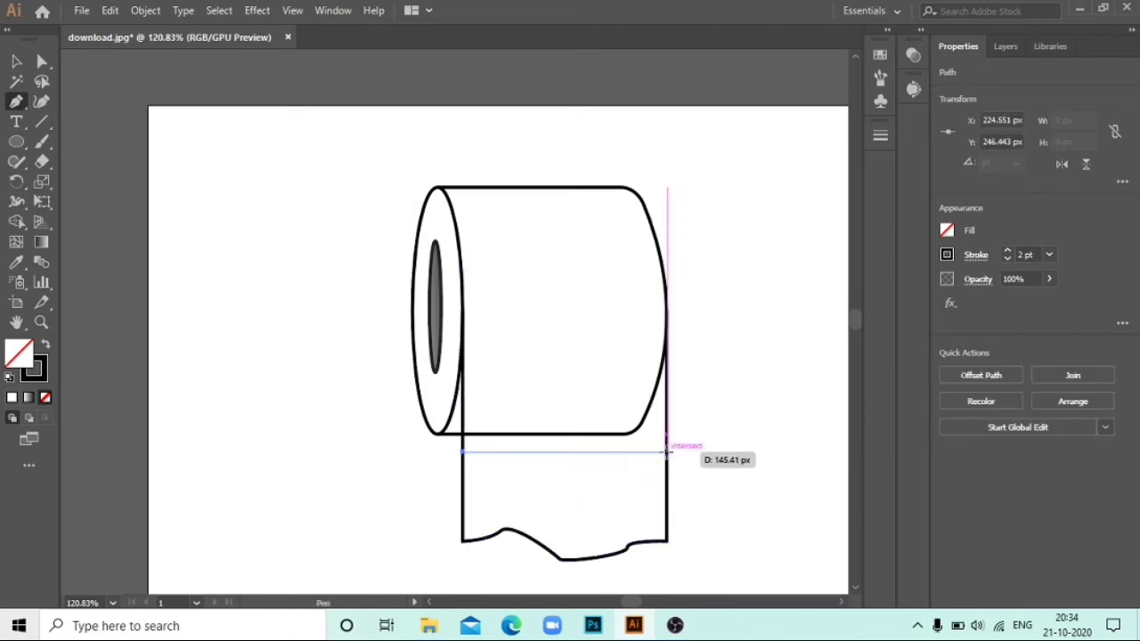
pyautogui.click(667, 454)
pyautogui.click(17, 63)
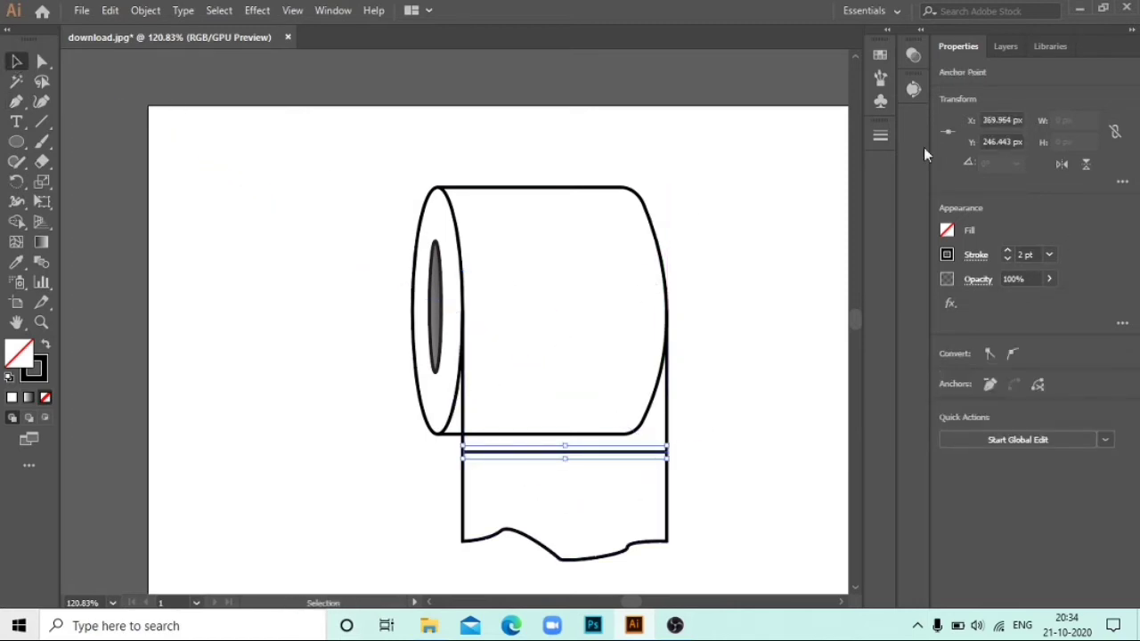
# Make the line a 2 pt dashed stroke with 12 pt dashes and round caps
pyautogui.click(880, 136)
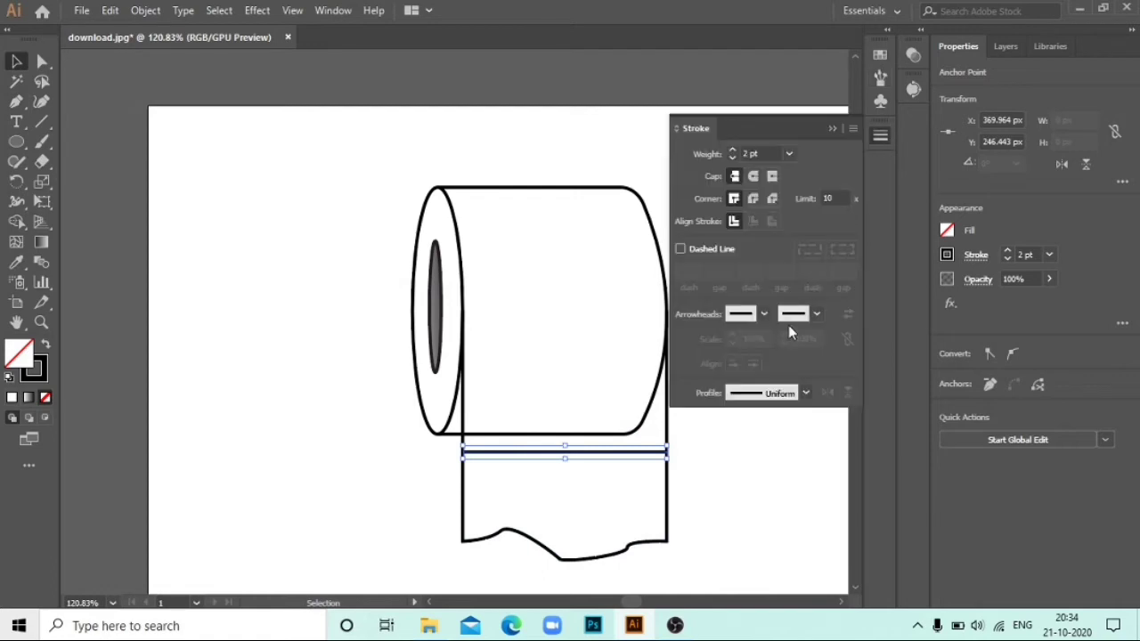
pyautogui.click(681, 249)
pyautogui.click(753, 175)
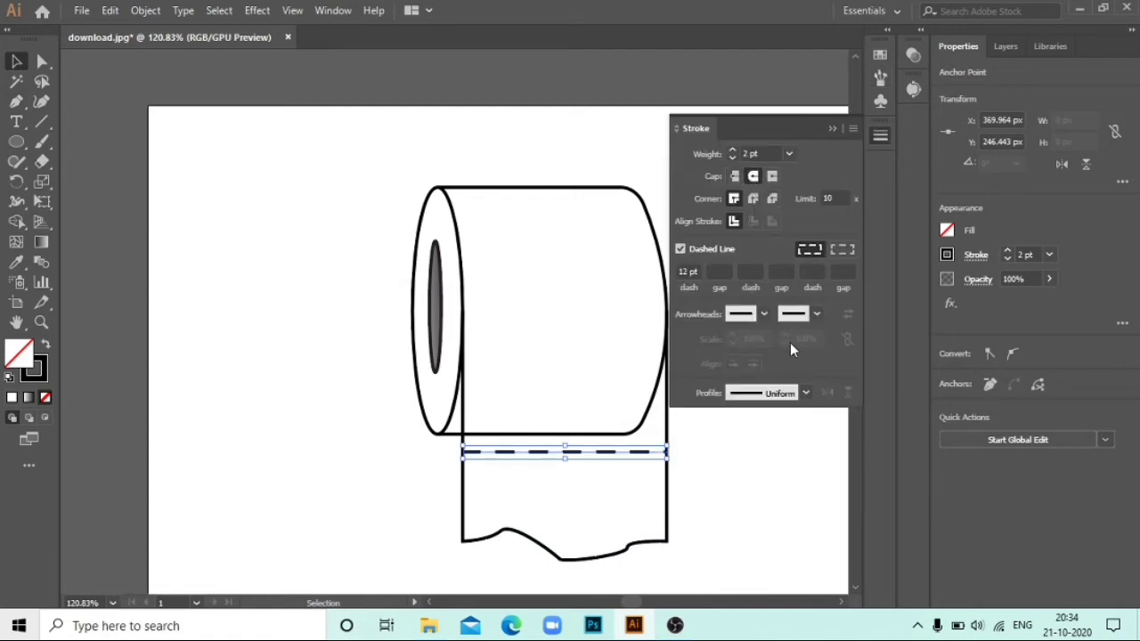
pyautogui.click(795, 457)
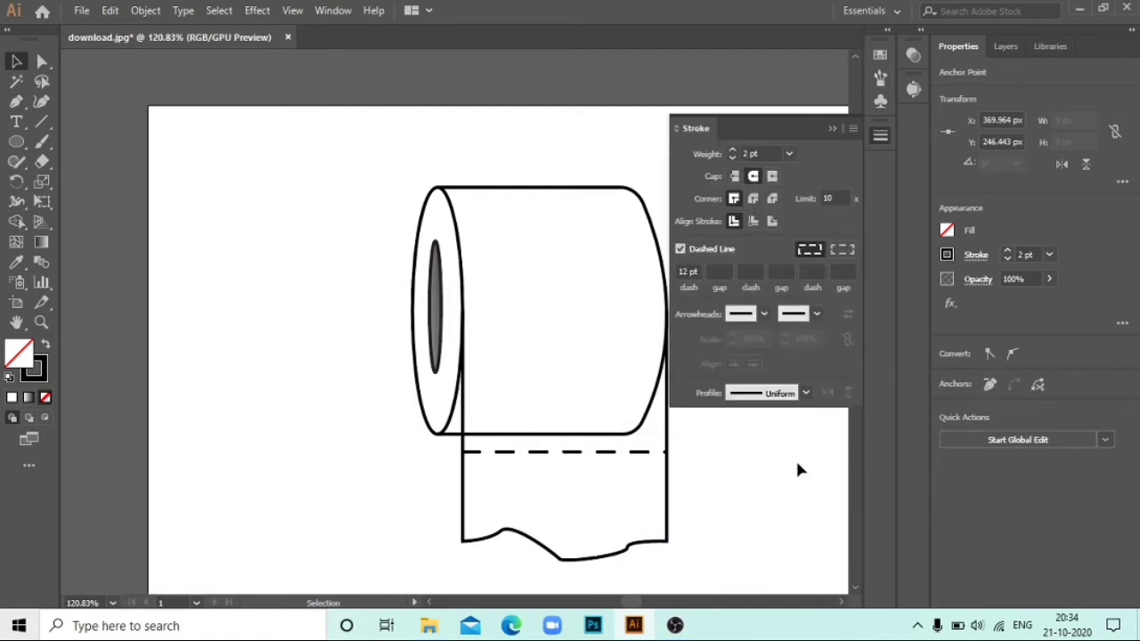
# Copy the dashed line up across the roll and restyle it as 1 pt with 10 pt dashes
pyautogui.click(832, 128)
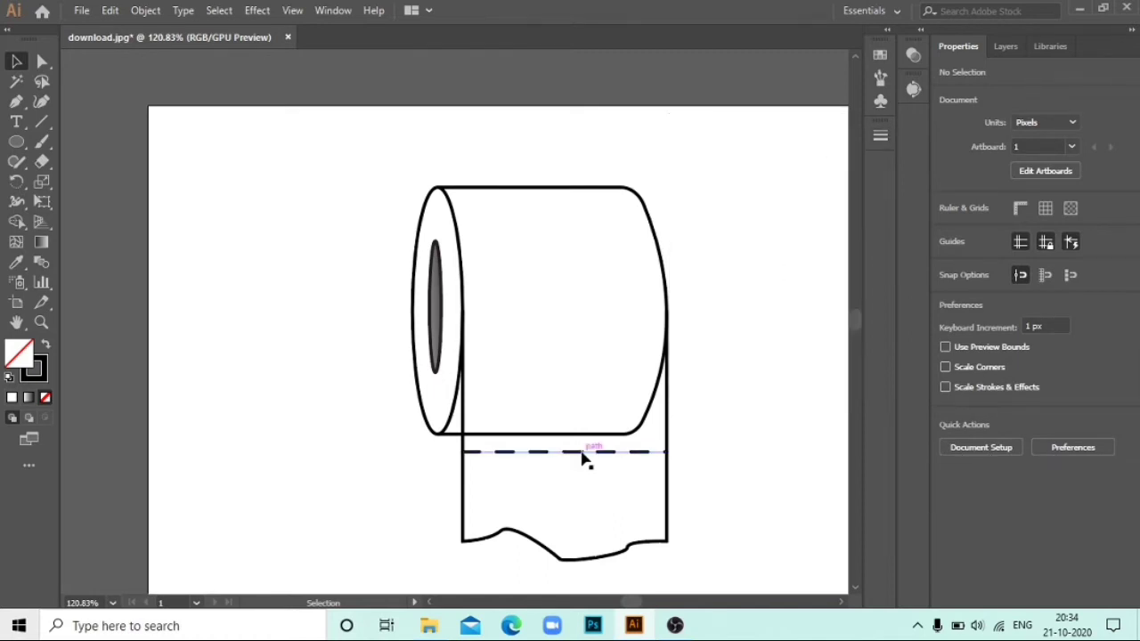
pyautogui.moveTo(583, 458); pyautogui.dragTo(580, 255)
pyautogui.click(728, 308)
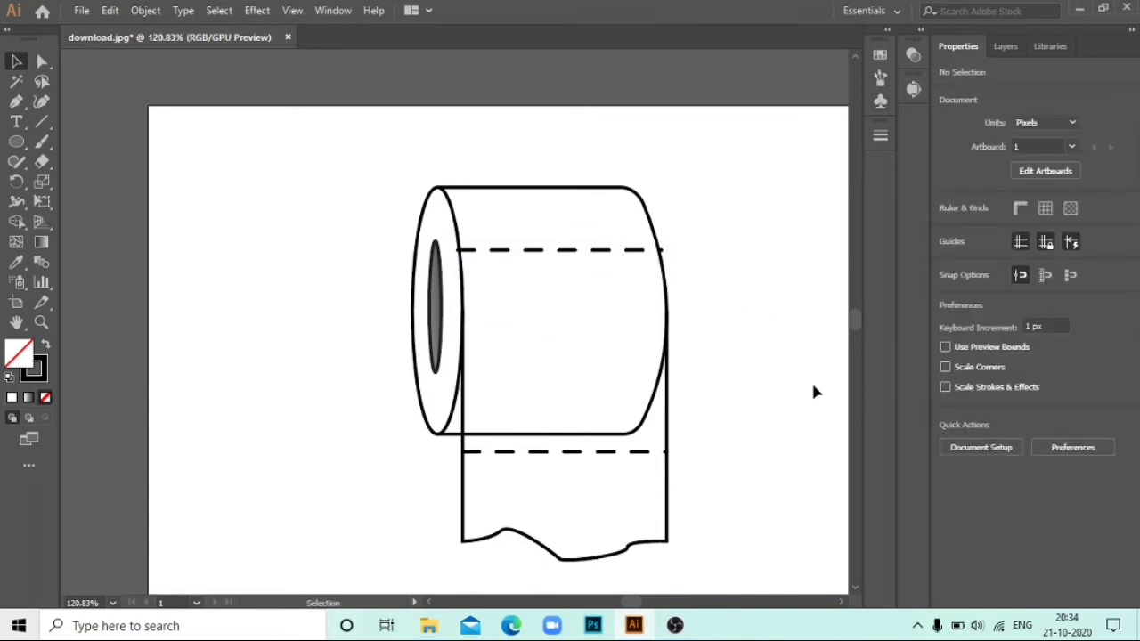
pyautogui.click(594, 452)
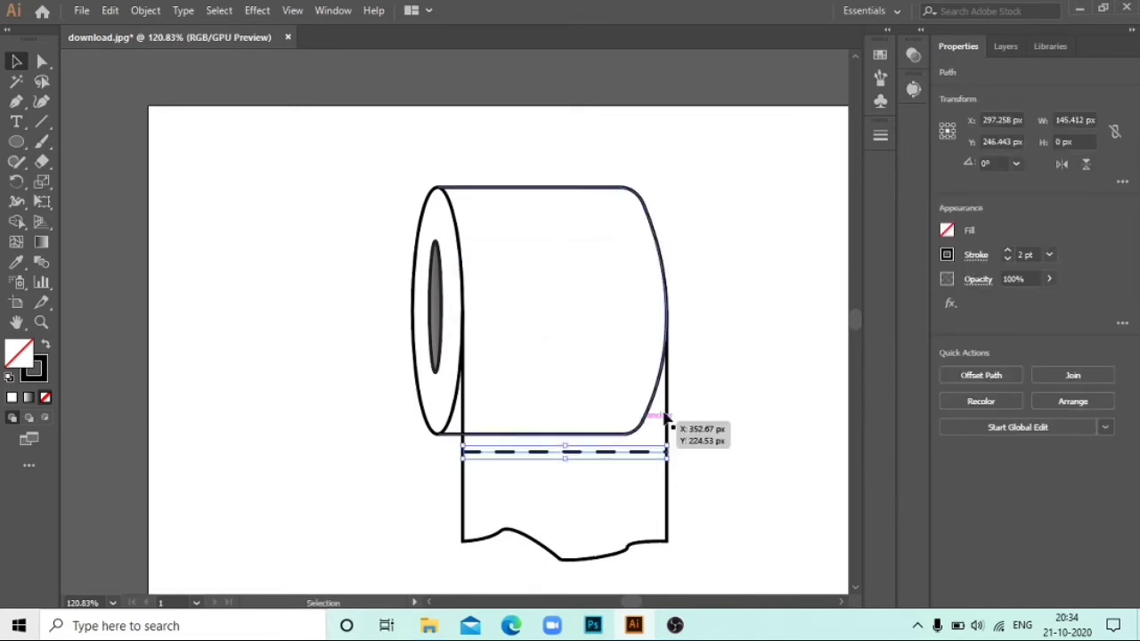
pyautogui.click(818, 323)
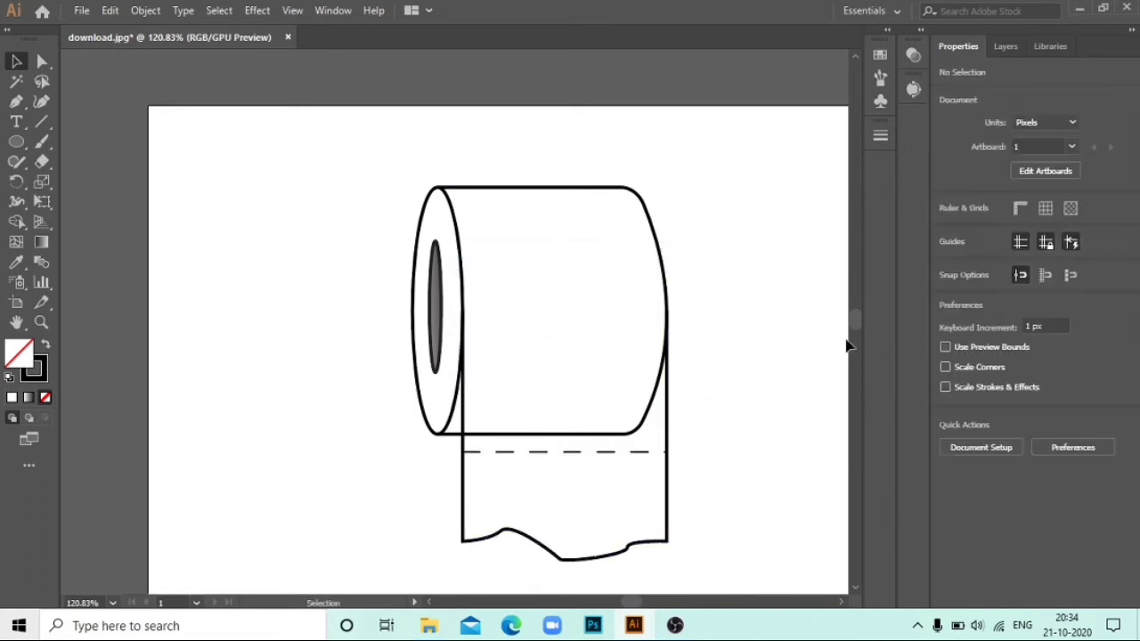
pyautogui.click(579, 452)
pyautogui.click(880, 137)
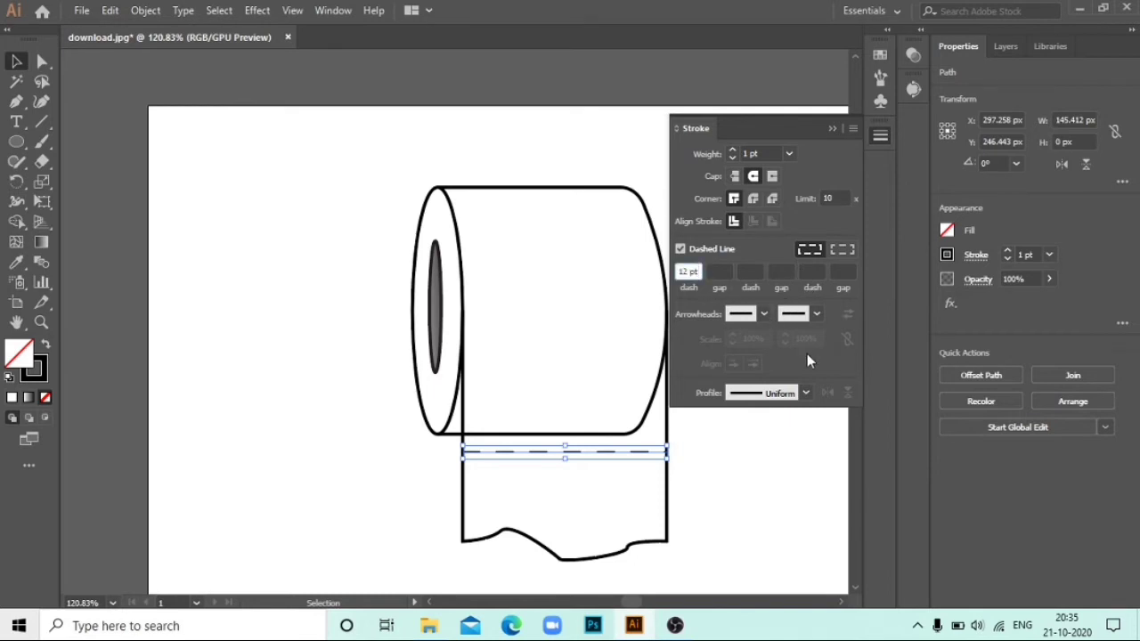
pyautogui.press('Down')
pyautogui.press('Down')
pyautogui.press('Down')
pyautogui.press('Down')
pyautogui.press('Down')
pyautogui.press('Down')
pyautogui.press('Down')
pyautogui.press('Down')
pyautogui.press('Down')
pyautogui.click(823, 108)
pyautogui.click(789, 322)
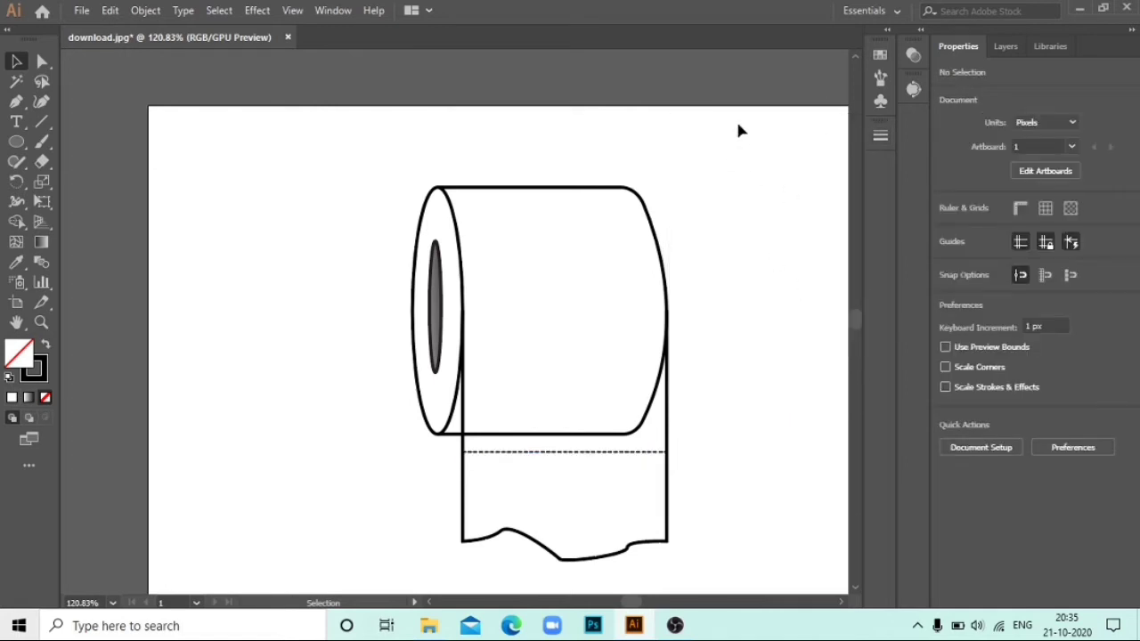
# Zoom out and group the entire toilet-roll drawing into one object
pyautogui.press('z')
pyautogui.moveTo(602, 394); pyautogui.dragTo(376, 318)
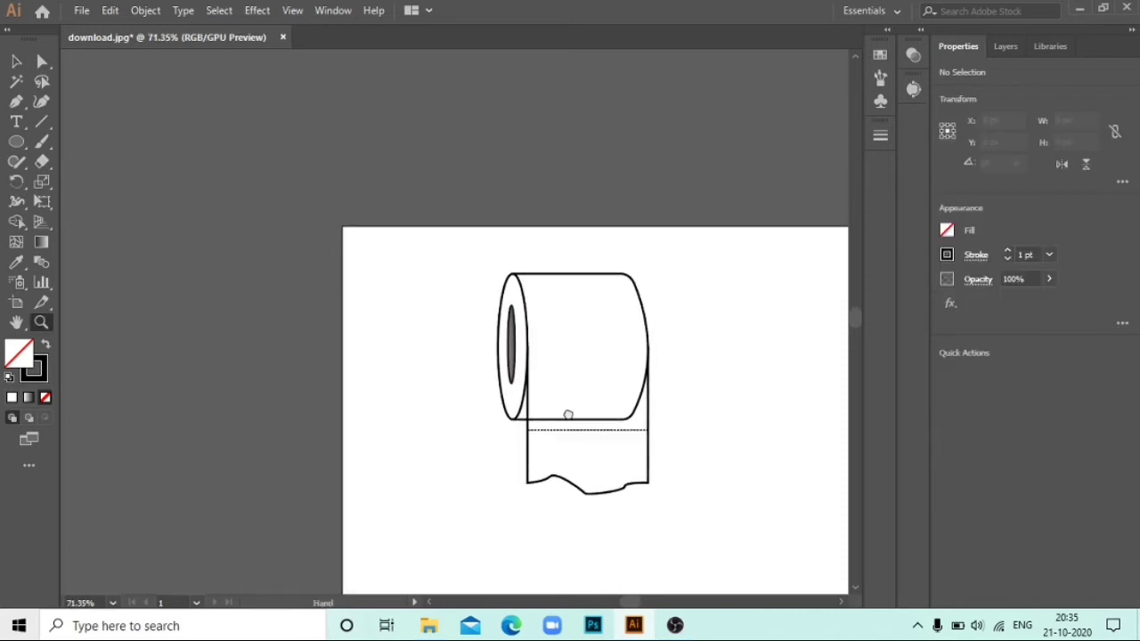
pyautogui.click(7, 61)
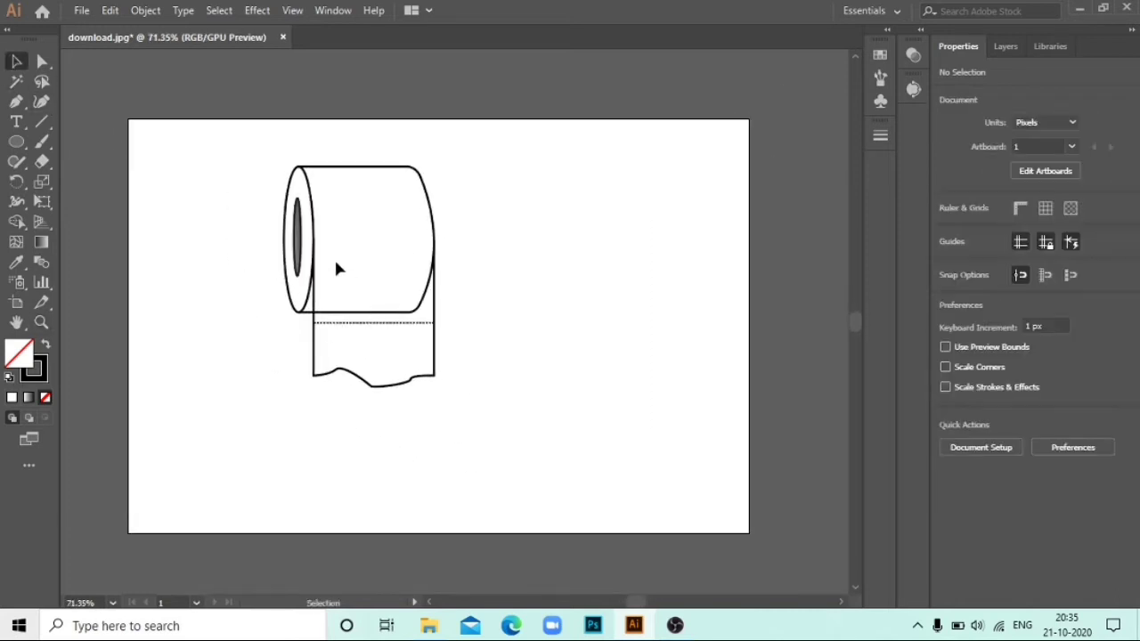
pyautogui.moveTo(297, 191); pyautogui.dragTo(474, 392)
pyautogui.rightClick(391, 260)
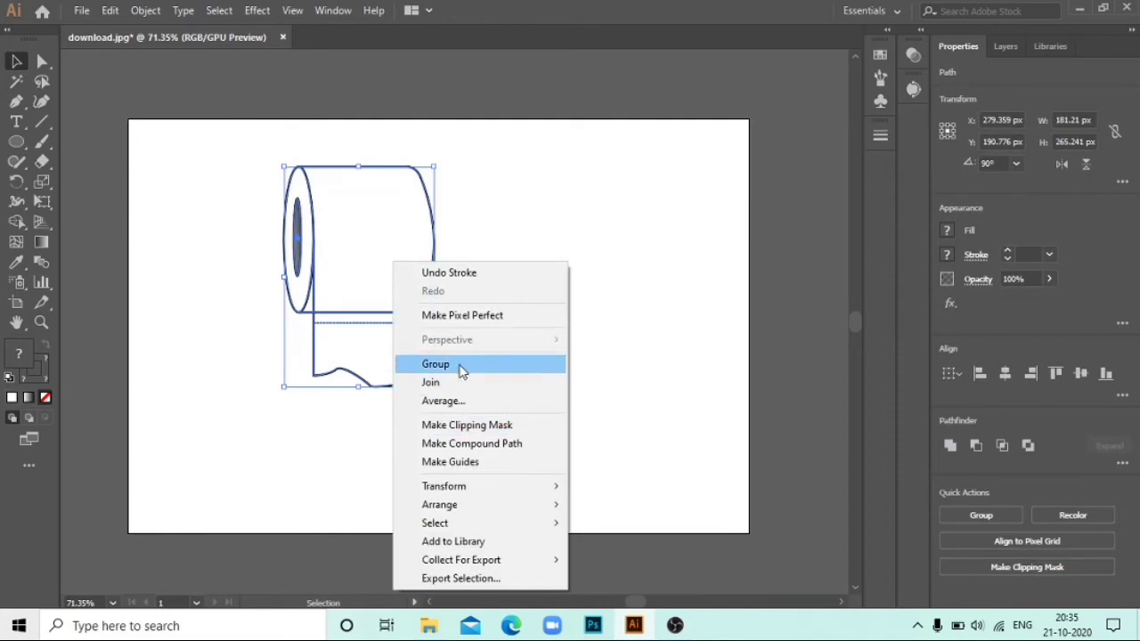
pyautogui.click(459, 367)
pyautogui.click(75, 187)
# Draw an artboard-sized rectangle with no stroke and a light grey #bfbaba fill
pyautogui.click(18, 144)
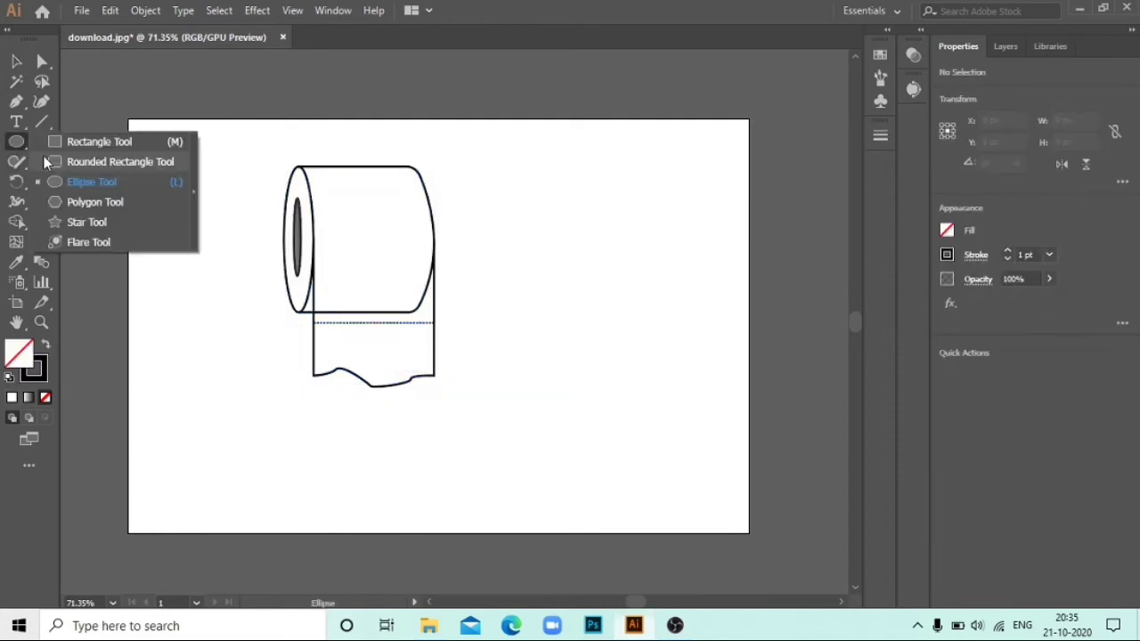
pyautogui.click(76, 140)
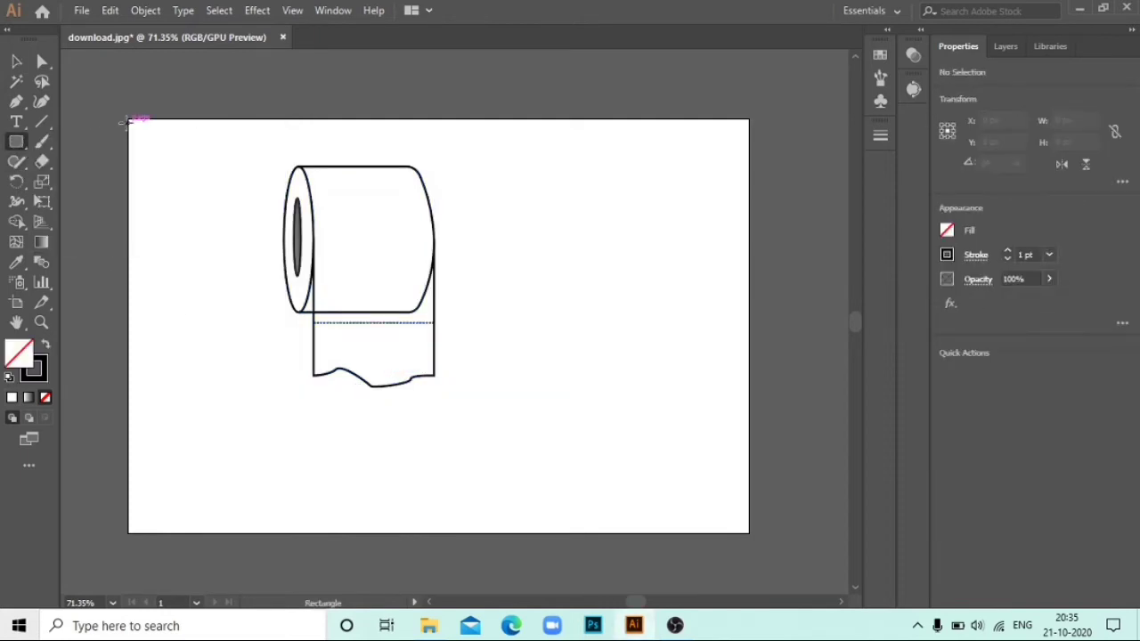
pyautogui.moveTo(127, 119); pyautogui.dragTo(749, 533)
pyautogui.click(46, 398)
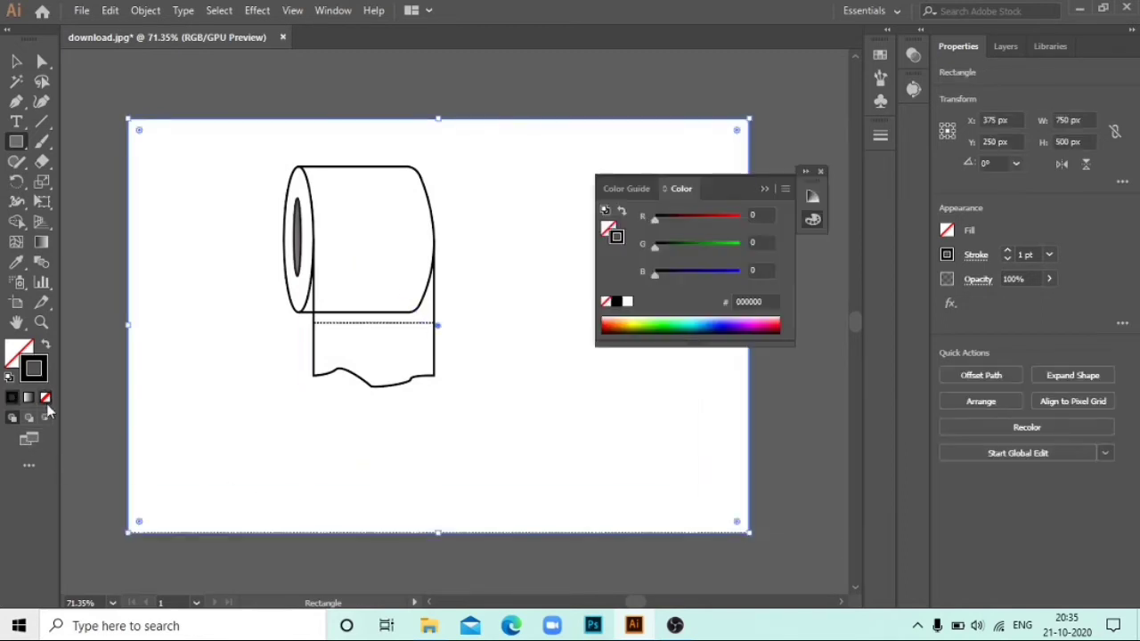
pyautogui.click(46, 398)
pyautogui.click(11, 398)
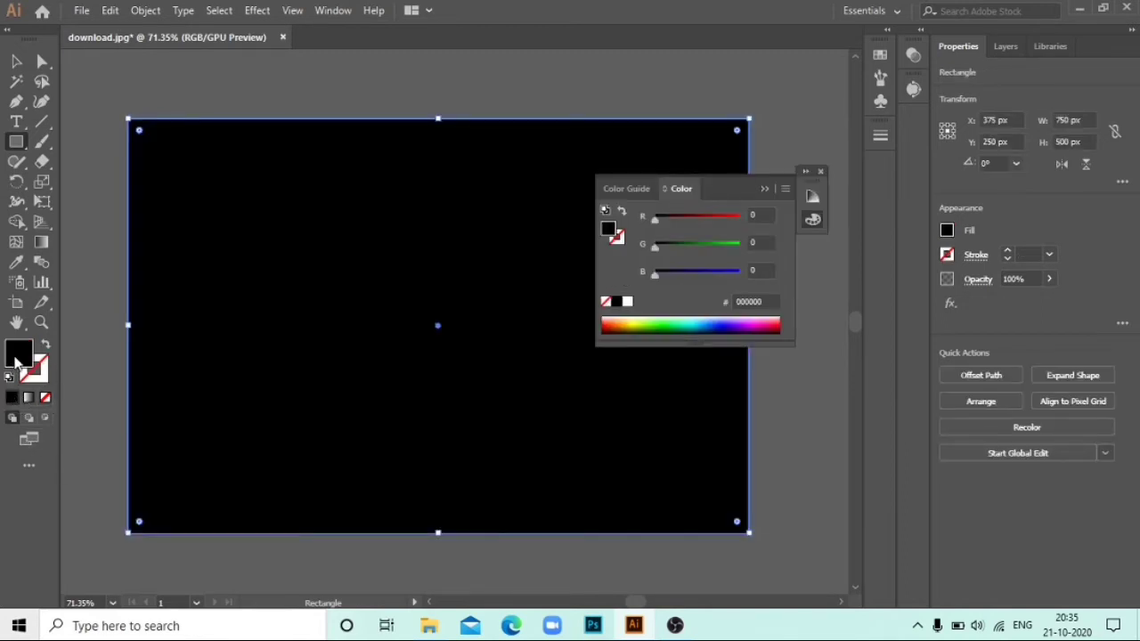
pyautogui.doubleClick(18, 356)
pyautogui.moveTo(527, 415)
pyautogui.mouseDown()
pyautogui.moveTo(558, 313)
pyautogui.moveTo(517, 284)
pyautogui.mouseUp()
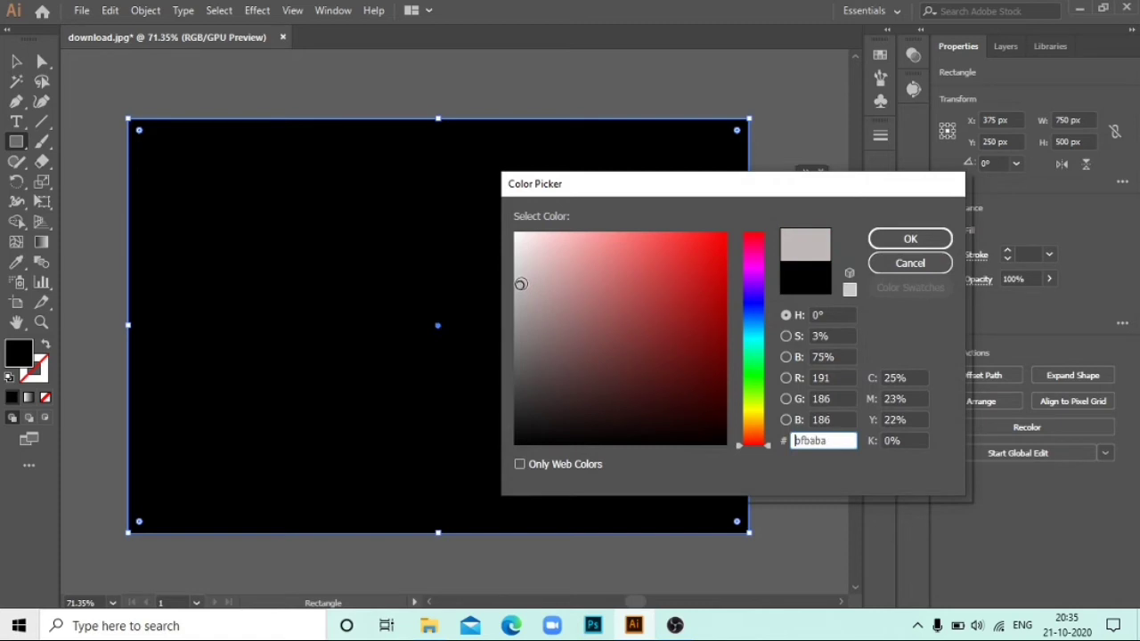
pyautogui.click(944, 235)
# Send the grey rectangle behind the roll and show the Layers panel
pyautogui.click(16, 61)
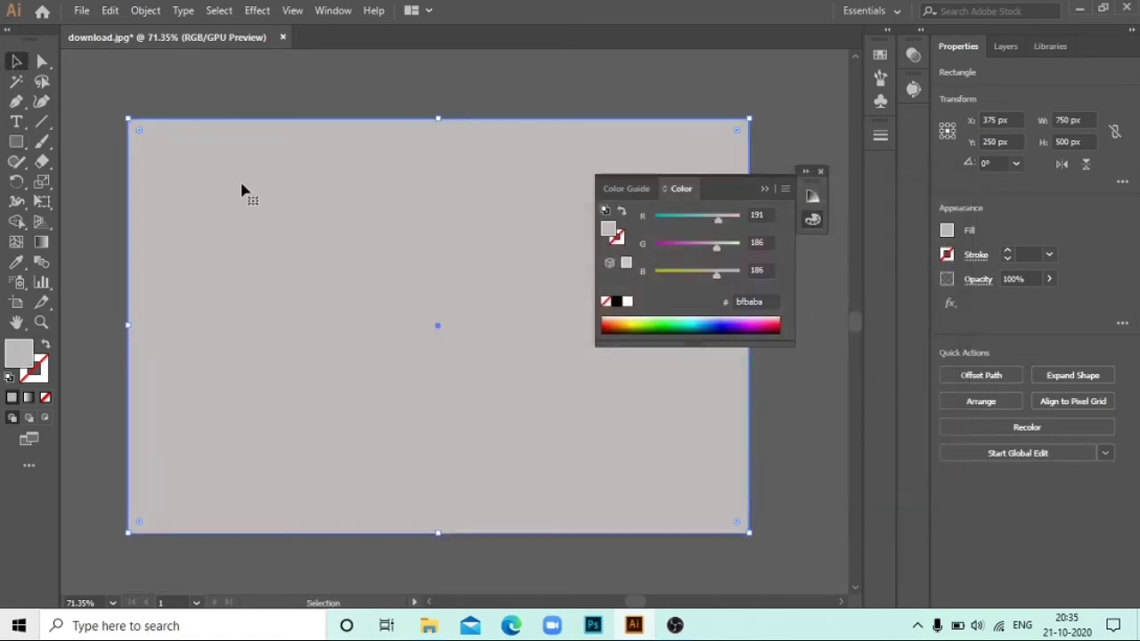
pyautogui.rightClick(308, 237)
pyautogui.click(544, 550)
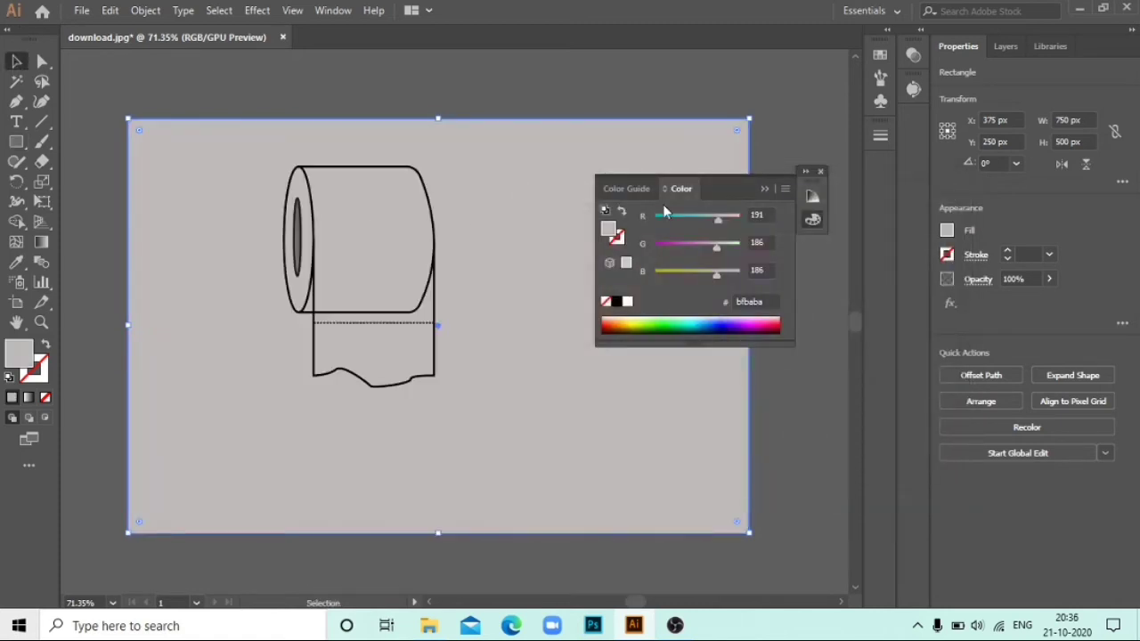
pyautogui.click(806, 174)
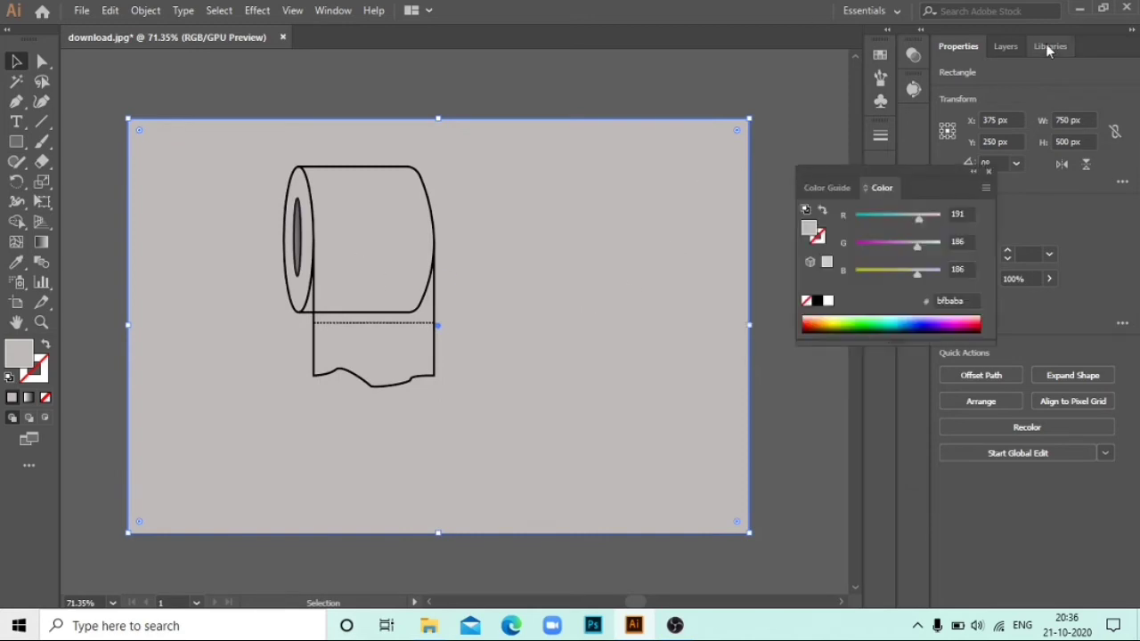
pyautogui.click(1005, 46)
pyautogui.click(988, 171)
# Lock the background layer and ungroup the toilet-roll drawing into separate shapes
pyautogui.click(971, 125)
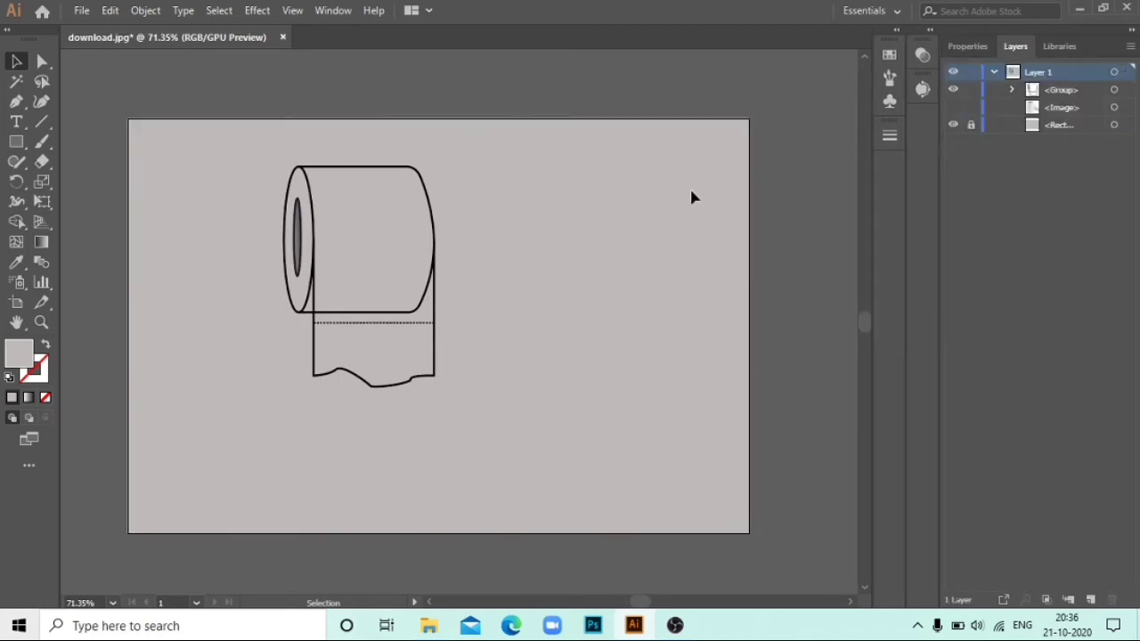
pyautogui.click(373, 247)
pyautogui.rightClick(323, 274)
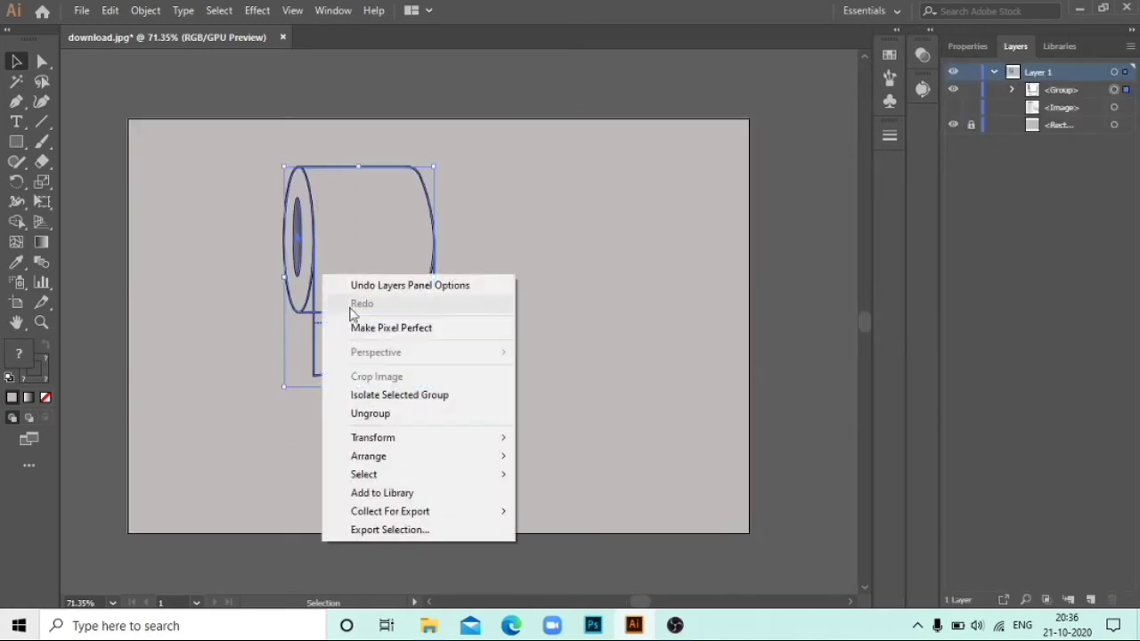
pyautogui.click(36, 349)
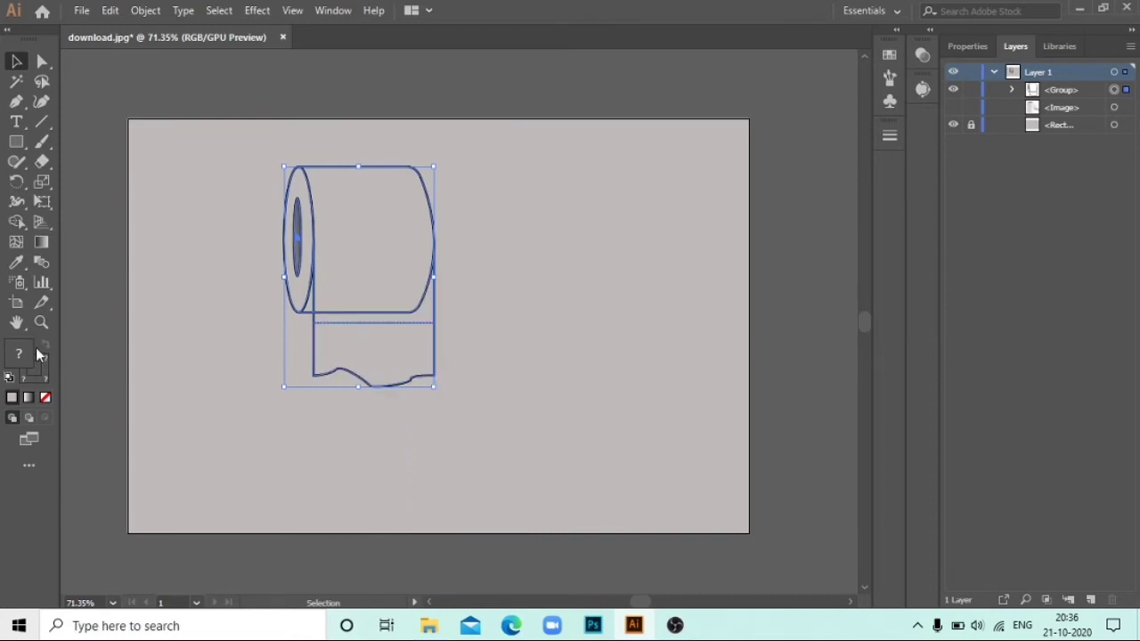
pyautogui.click(308, 241)
pyautogui.click(354, 170)
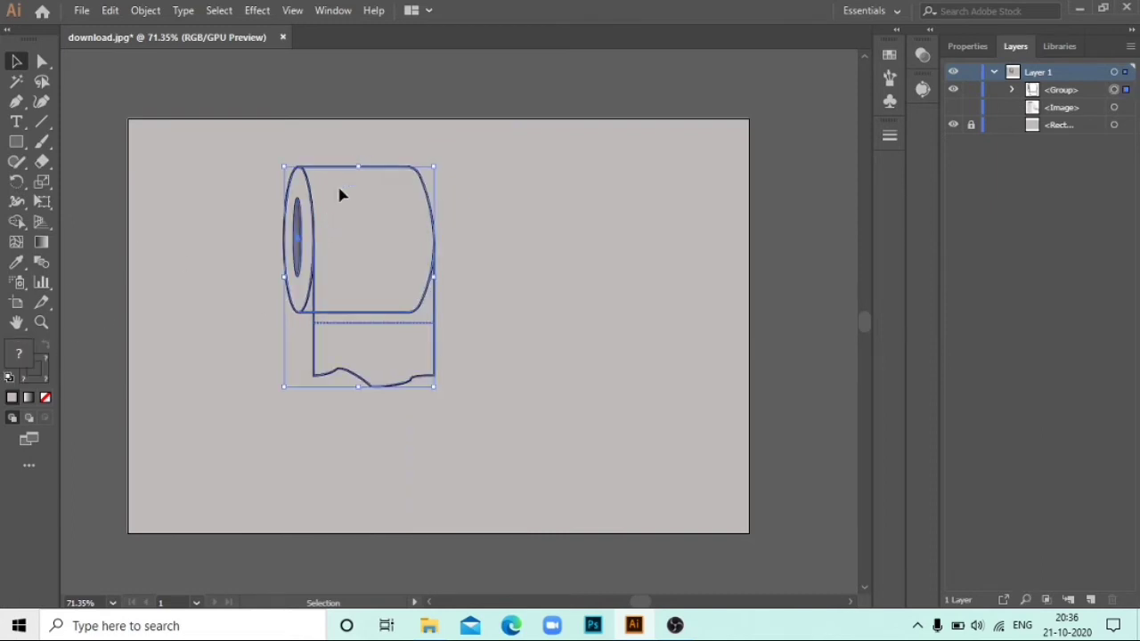
pyautogui.rightClick(296, 237)
pyautogui.click(400, 378)
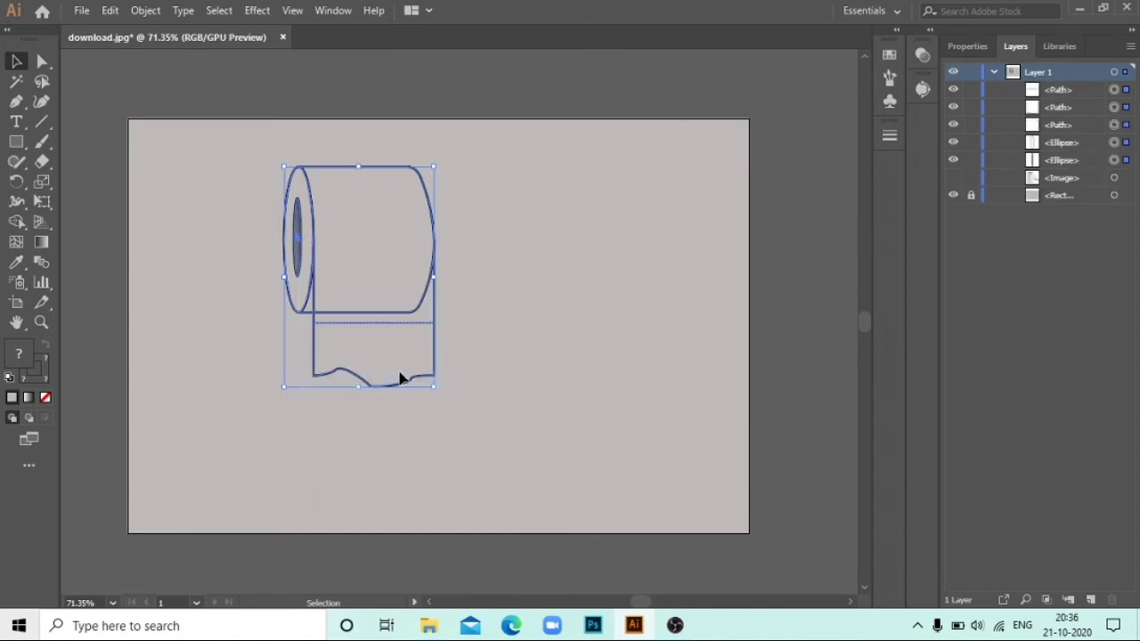
# Zoom in close on the roll and clear the selection
pyautogui.press('z')
pyautogui.moveTo(400, 378); pyautogui.dragTo(496, 400)
pyautogui.moveTo(606, 353)
pyautogui.mouseDown()
pyautogui.moveTo(272, 185)
pyautogui.moveTo(313, 260)
pyautogui.mouseUp()
pyautogui.click(16, 61)
pyautogui.click(108, 114)
# Try a white fill on the roll body, outer ellipse and hanging sheet, then undo it
pyautogui.click(410, 114)
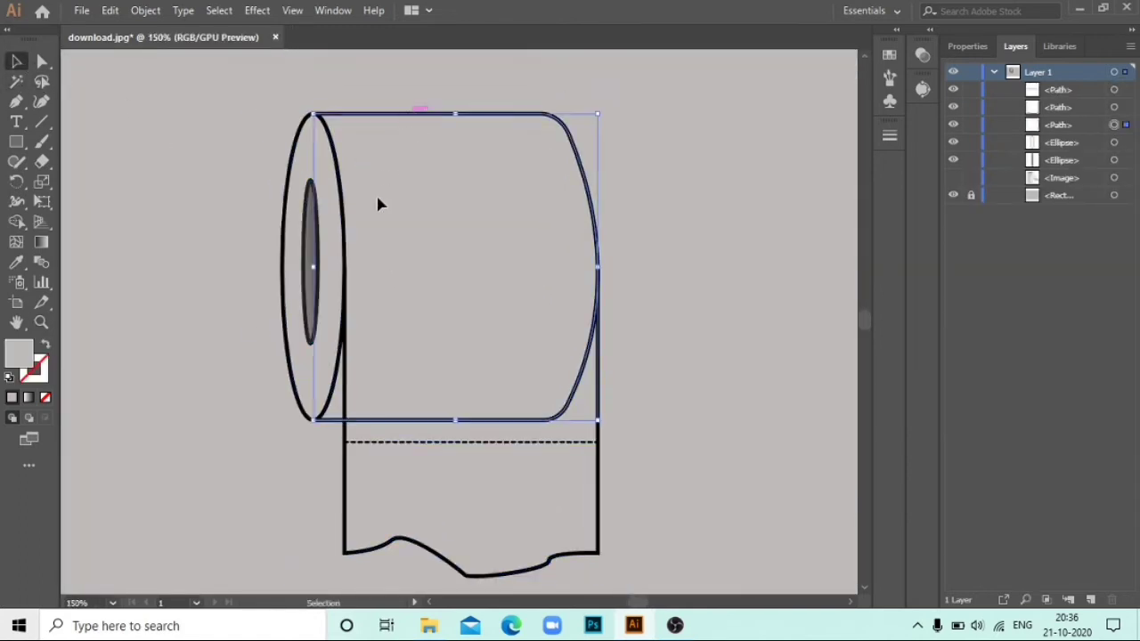
pyautogui.keyDown('shift'); pyautogui.click(287, 205); pyautogui.keyUp('shift')
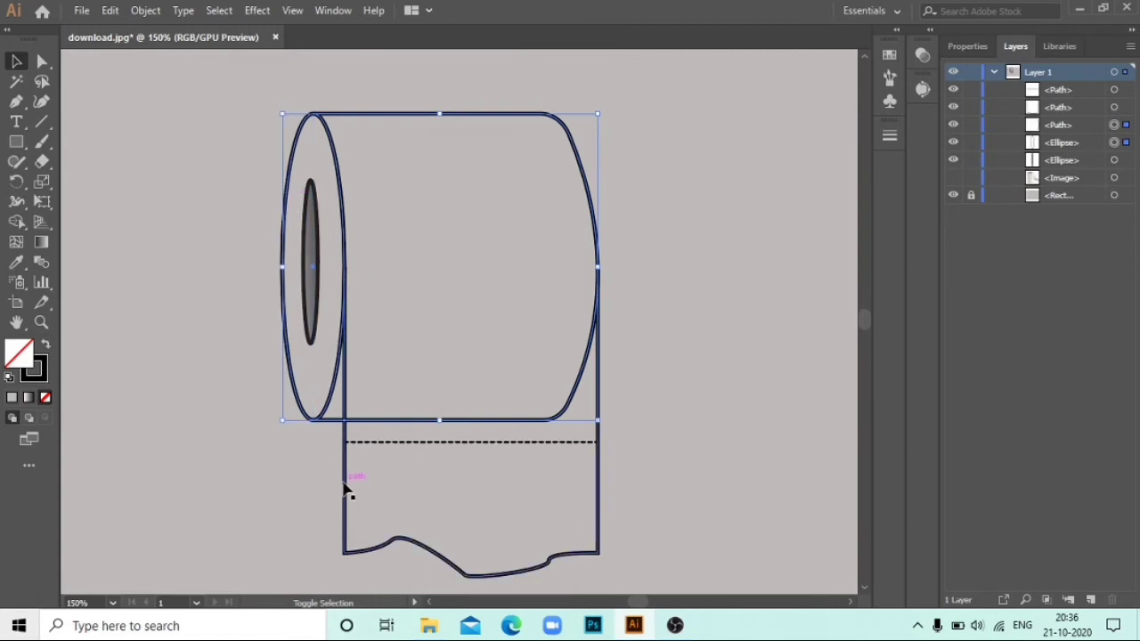
pyautogui.keyDown('shift'); pyautogui.click(345, 488); pyautogui.keyUp('shift')
pyautogui.doubleClick(18, 354)
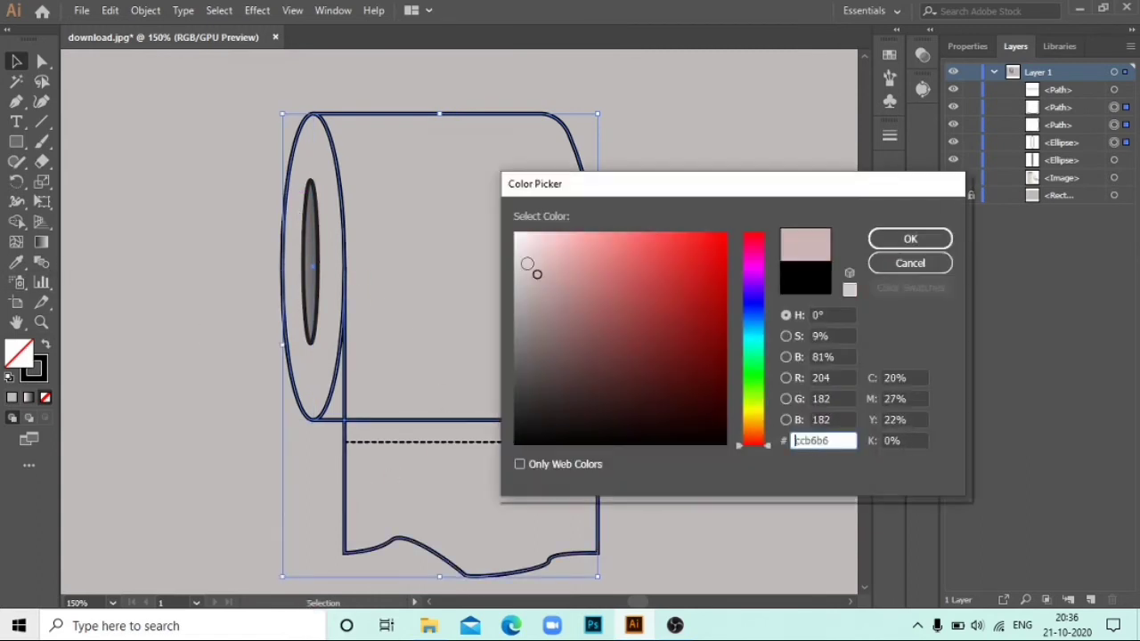
pyautogui.moveTo(537, 272); pyautogui.dragTo(495, 229)
pyautogui.click(911, 237)
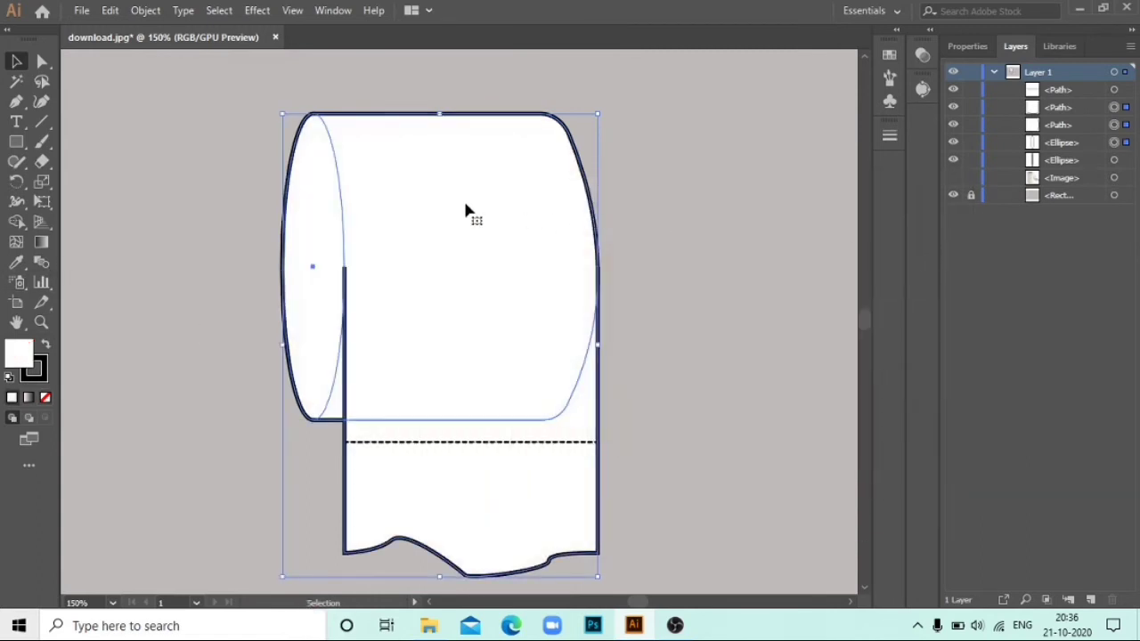
pyautogui.hotkey('ctrl', 'z')
pyautogui.click(638, 195)
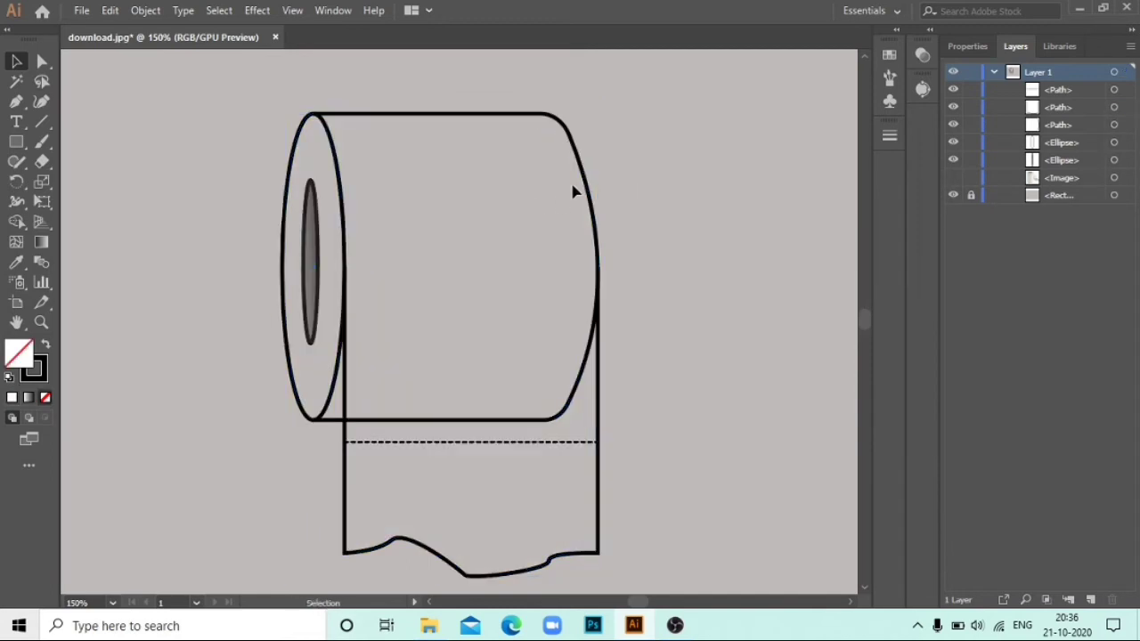
# Bring the inner core ellipse to the front
pyautogui.click(341, 178)
pyautogui.click(312, 230)
pyautogui.rightClick(314, 225)
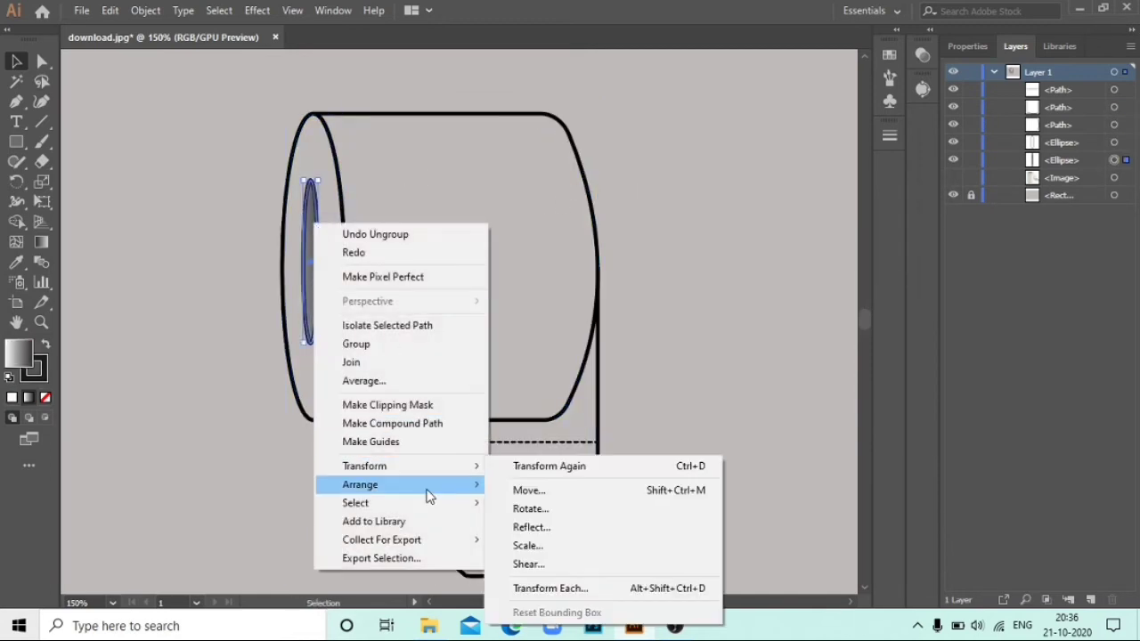
pyautogui.click(539, 484)
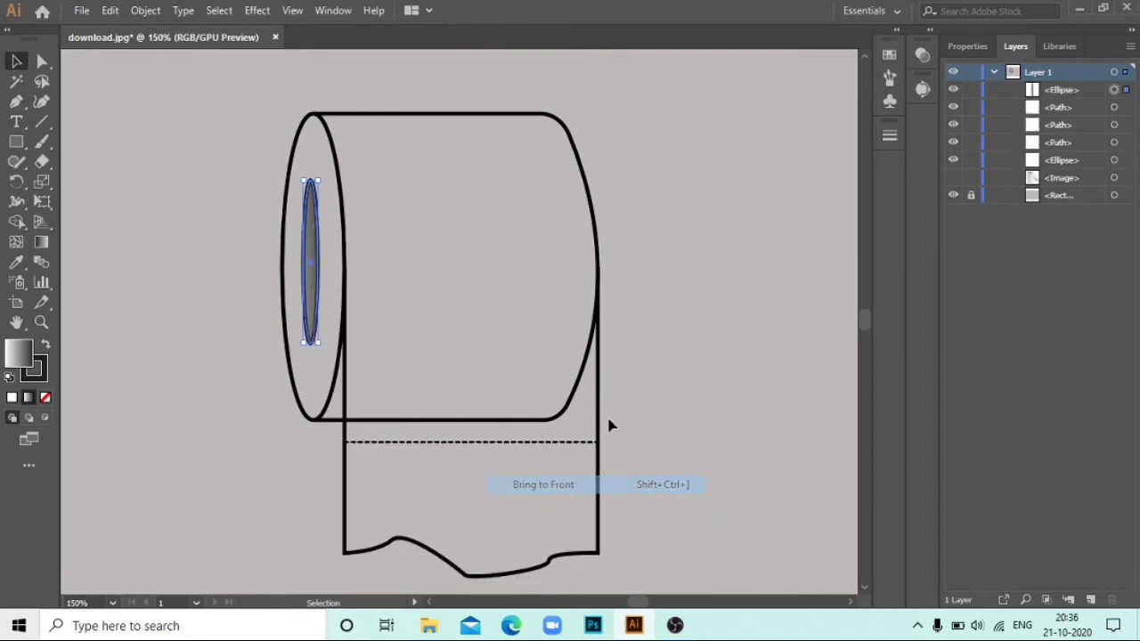
pyautogui.click(609, 180)
# Fill the roll body, outer end ellipse and hanging sheet white, after undoing a pinkish trial
pyautogui.click(552, 115)
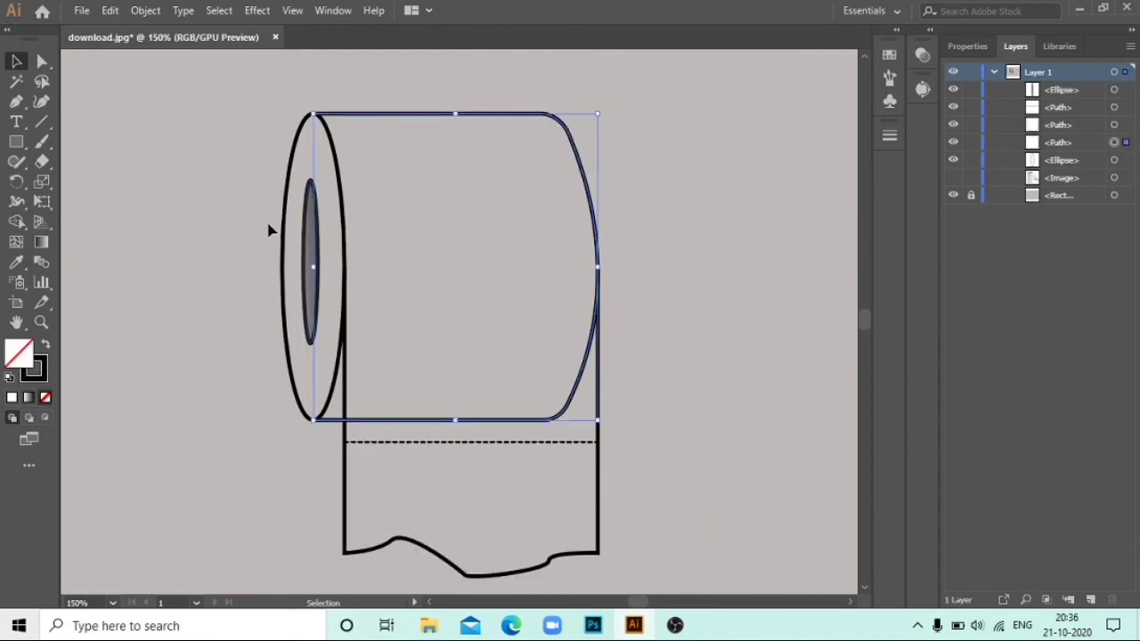
pyautogui.keyDown('shift'); pyautogui.click(287, 186); pyautogui.keyUp('shift')
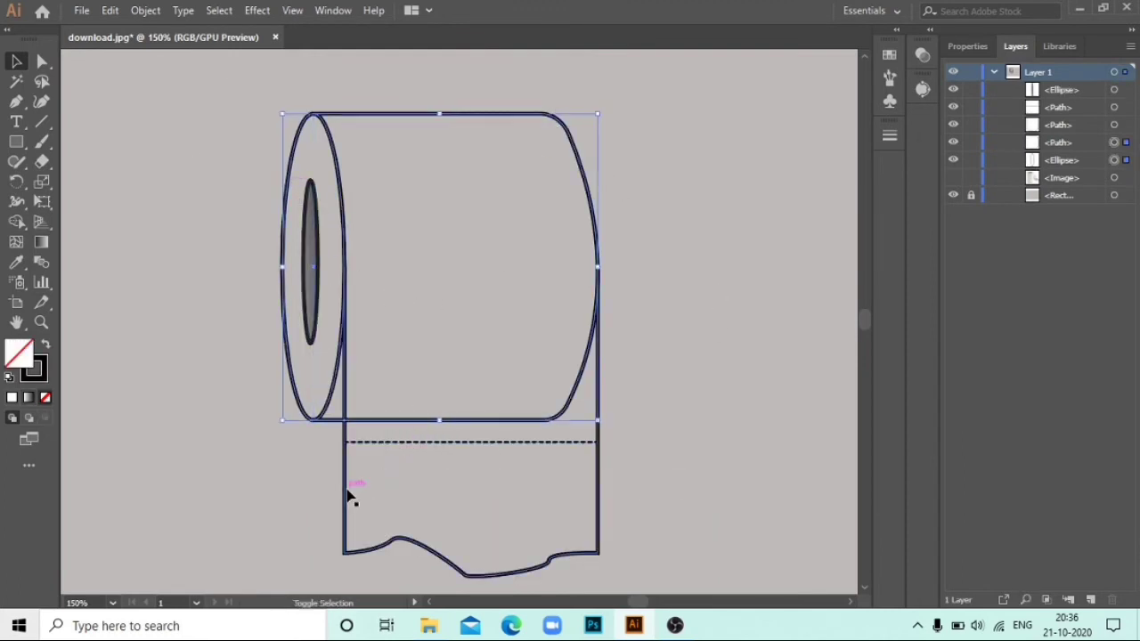
pyautogui.keyDown('shift'); pyautogui.click(345, 493); pyautogui.keyUp('shift')
pyautogui.doubleClick(33, 366)
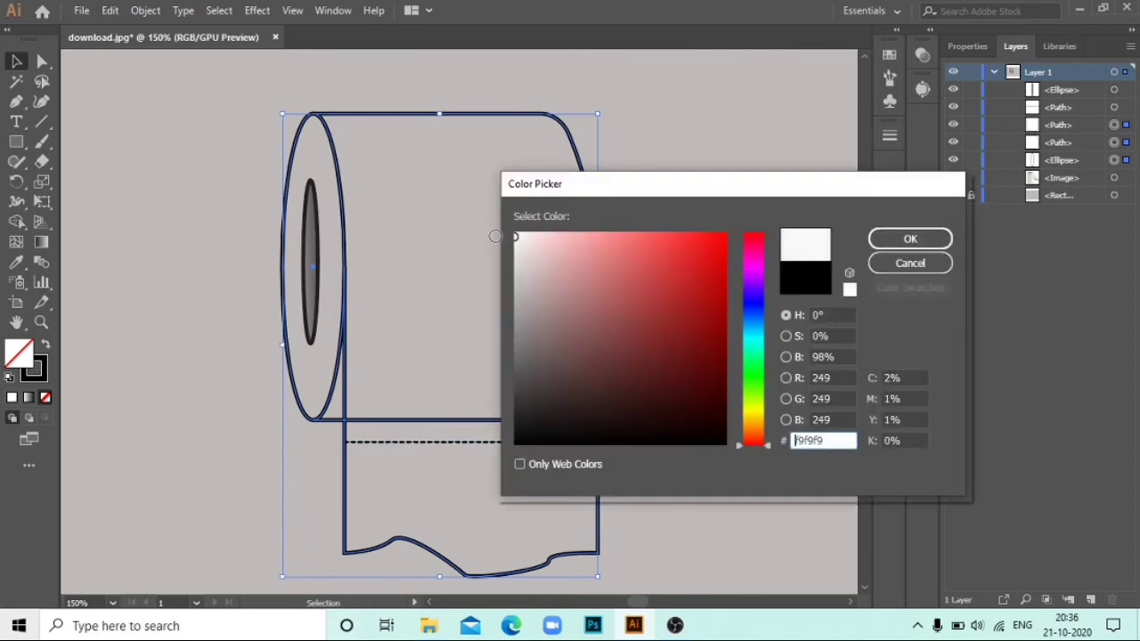
pyautogui.click(532, 269)
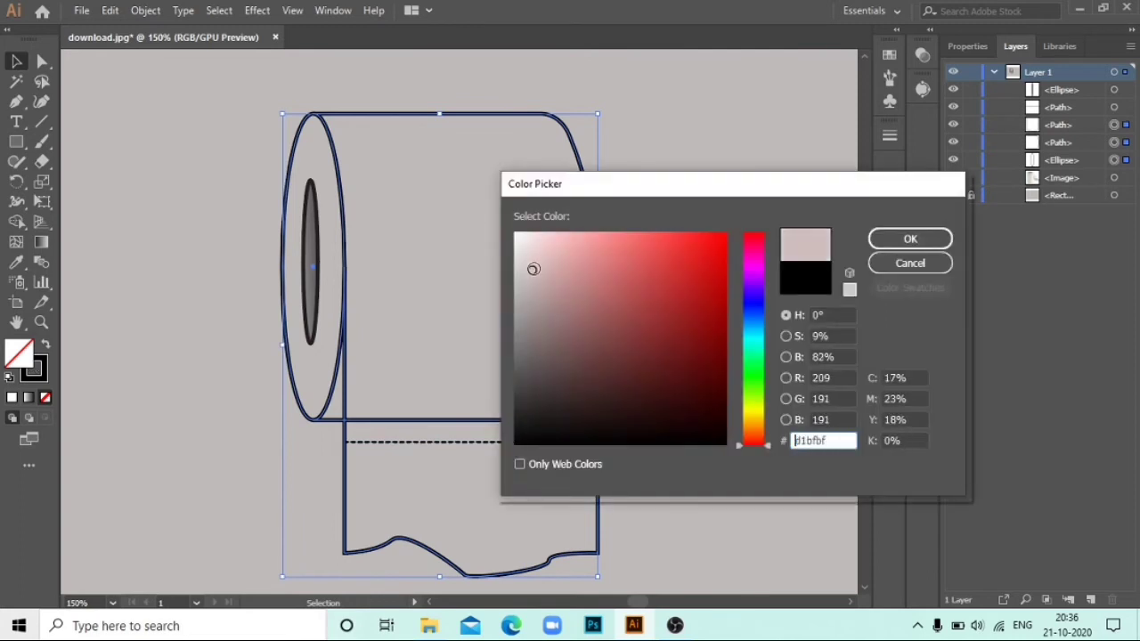
pyautogui.click(910, 239)
pyautogui.hotkey('ctrl', 'z')
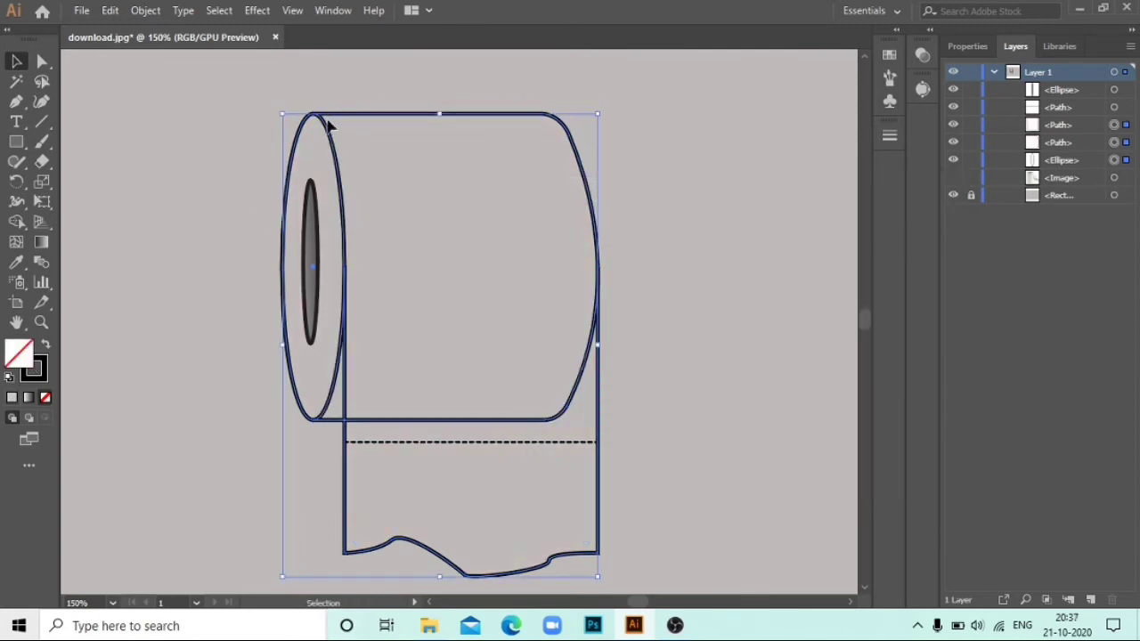
pyautogui.doubleClick(27, 353)
pyautogui.click(509, 229)
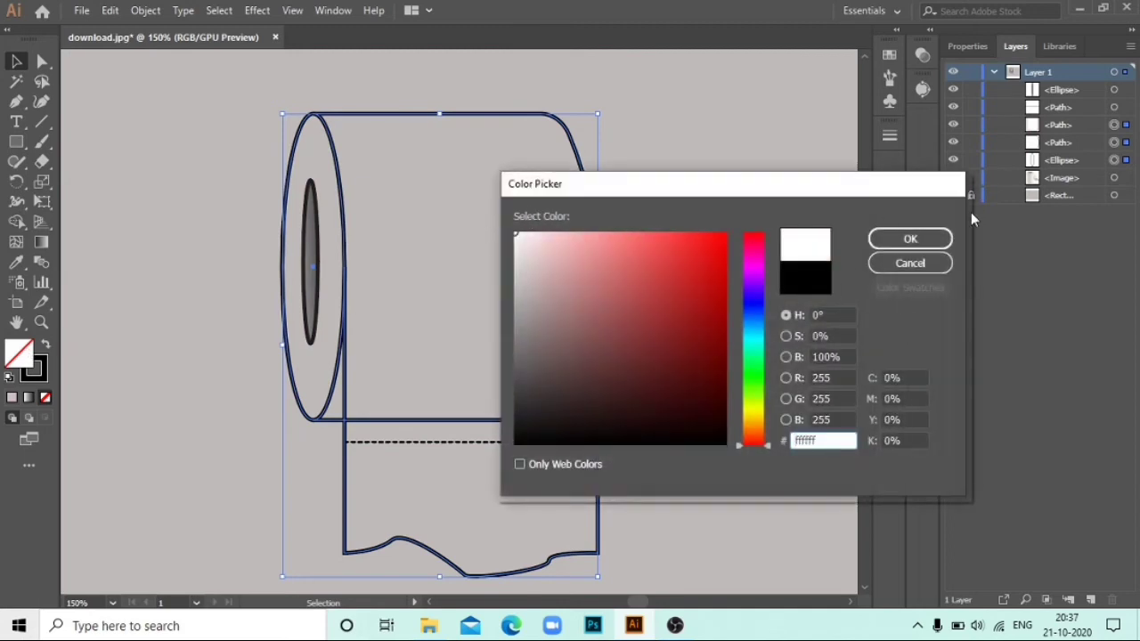
pyautogui.click(910, 239)
pyautogui.click(755, 214)
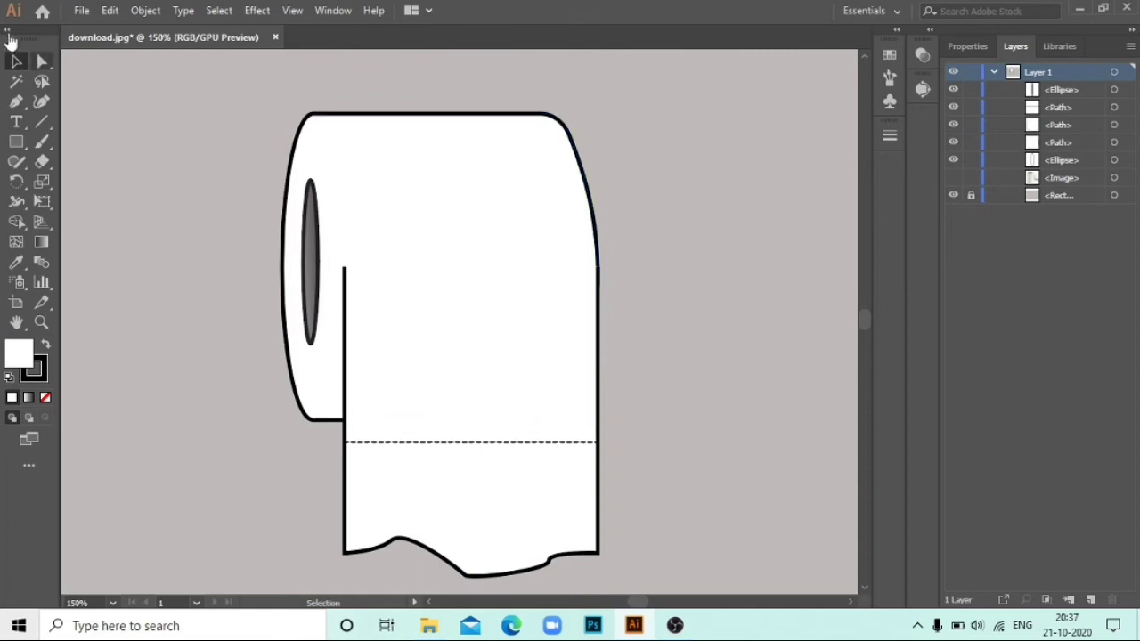
# Send the thin end ellipse one step backward
pyautogui.rightClick(299, 163)
pyautogui.moveTo(383, 424)
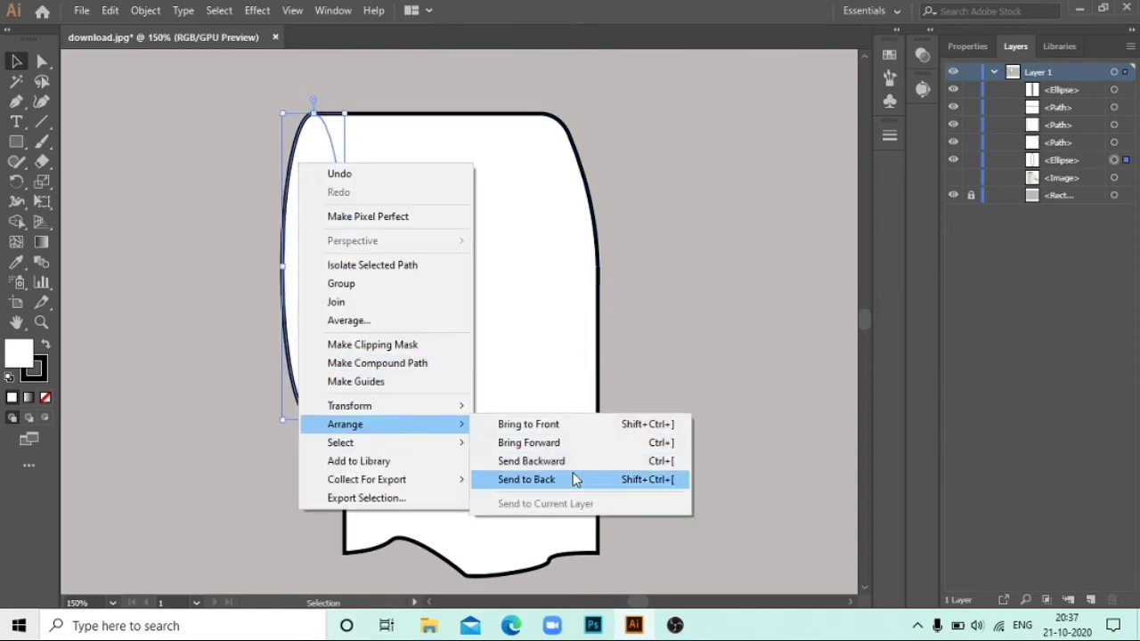
pyautogui.click(569, 459)
pyautogui.click(660, 201)
# Zoom out to the whole artboard and move the roll slightly down and right
pyautogui.press('z')
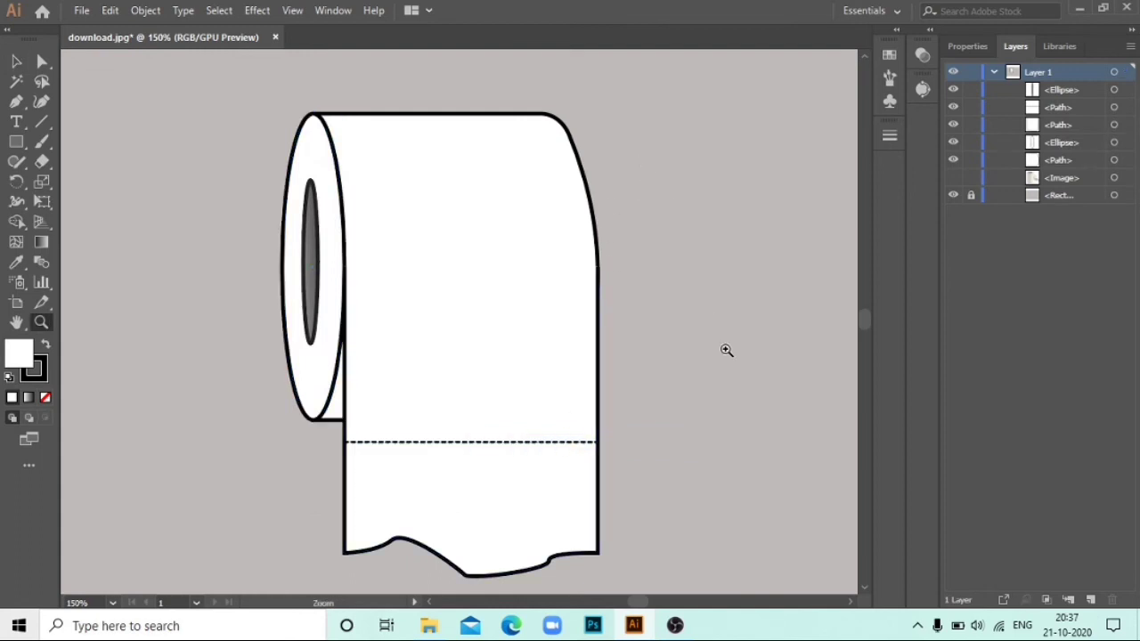
pyautogui.moveTo(724, 348); pyautogui.dragTo(568, 273)
pyautogui.moveTo(597, 333)
pyautogui.mouseDown()
pyautogui.moveTo(678, 394)
pyautogui.moveTo(696, 301)
pyautogui.mouseUp()
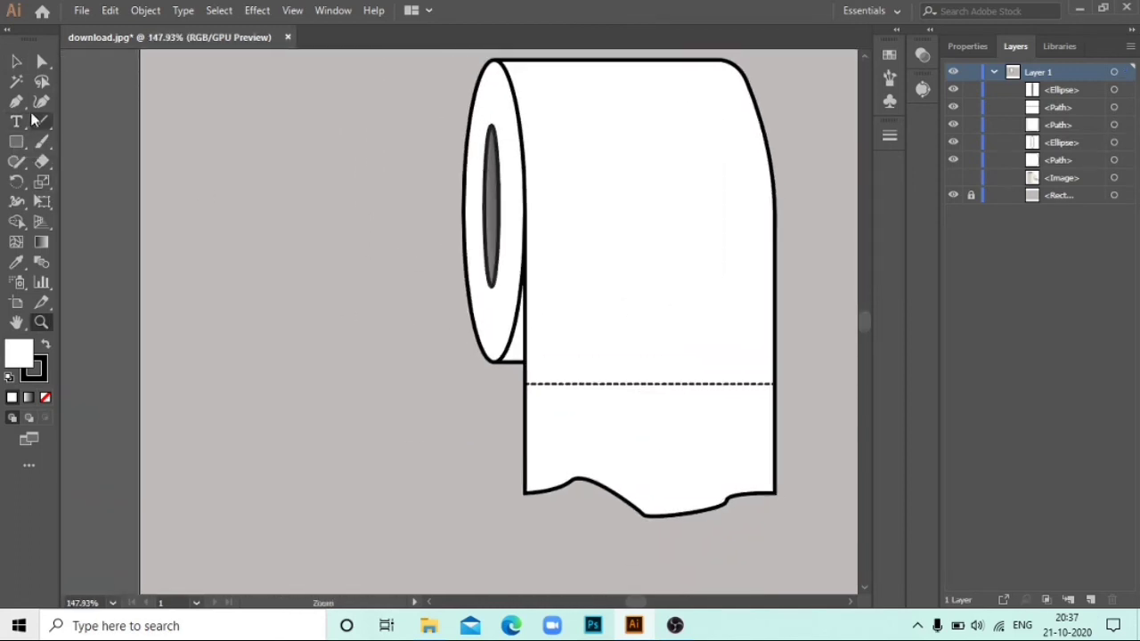
pyautogui.moveTo(454, 249); pyautogui.dragTo(241, 249)
pyautogui.moveTo(534, 280); pyautogui.dragTo(311, 281)
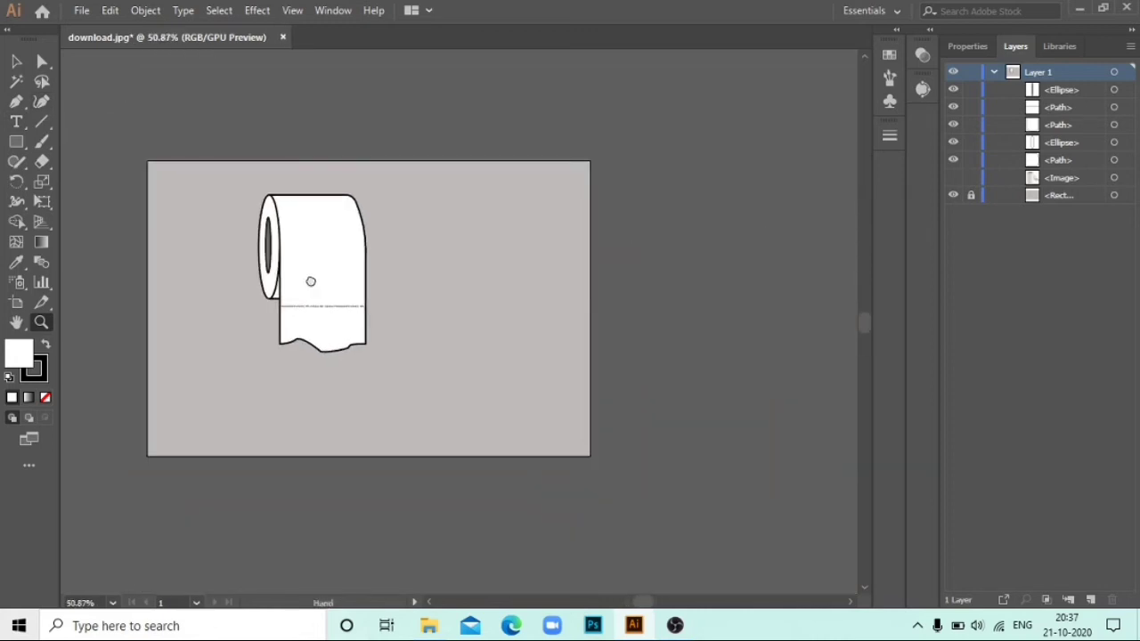
pyautogui.moveTo(260, 207)
pyautogui.mouseDown()
pyautogui.moveTo(382, 298)
pyautogui.moveTo(374, 363)
pyautogui.moveTo(435, 420)
pyautogui.moveTo(423, 417)
pyautogui.mouseUp()
# Duplicate the roll slightly to the right and send the copy behind the original
pyautogui.click(489, 213)
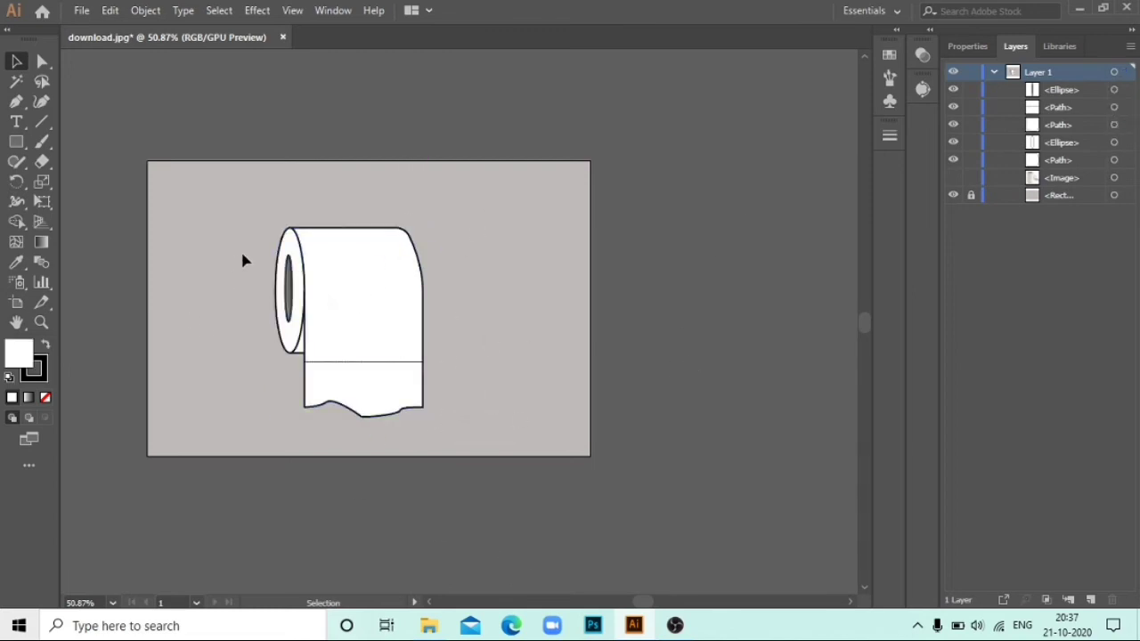
pyautogui.moveTo(459, 429); pyautogui.dragTo(460, 429)
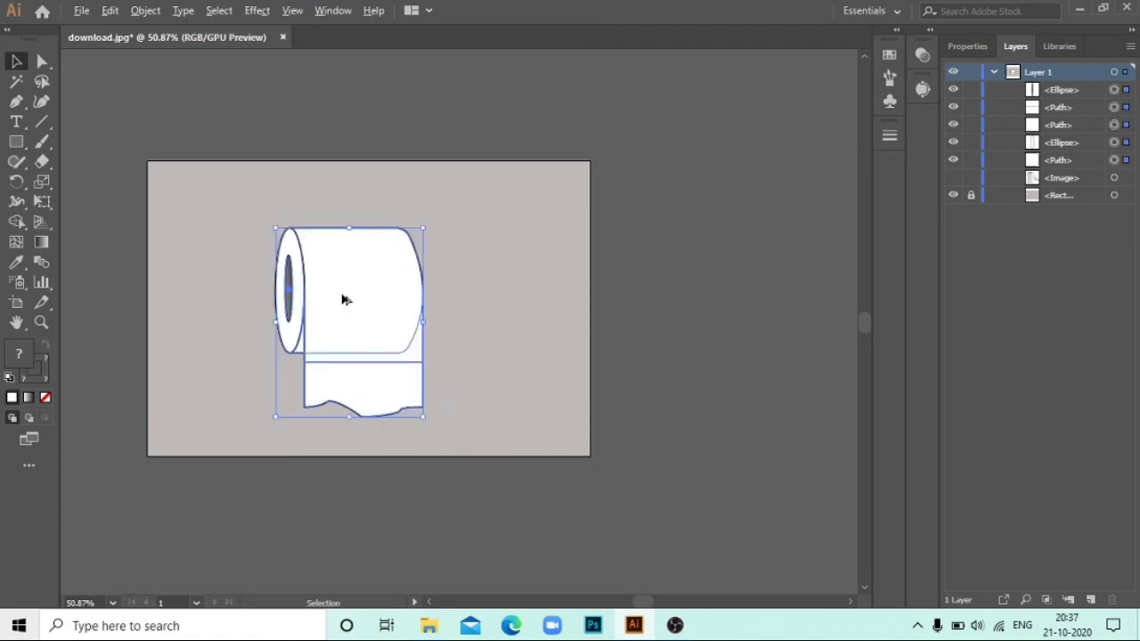
pyautogui.moveTo(346, 299); pyautogui.dragTo(368, 300)
pyautogui.rightClick(367, 299)
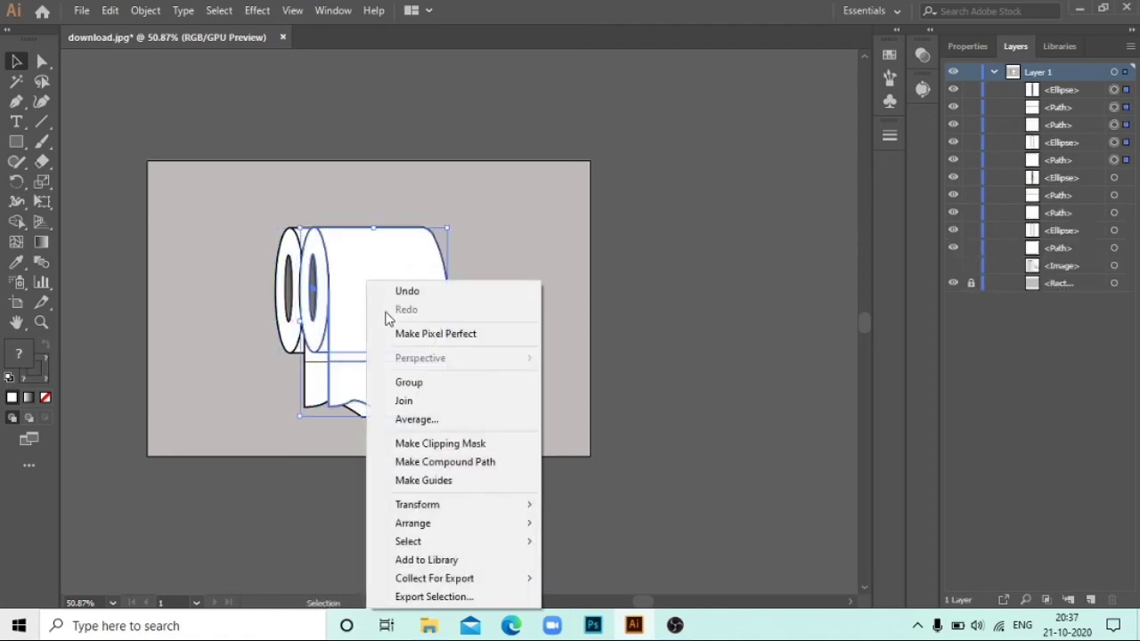
pyautogui.click(608, 579)
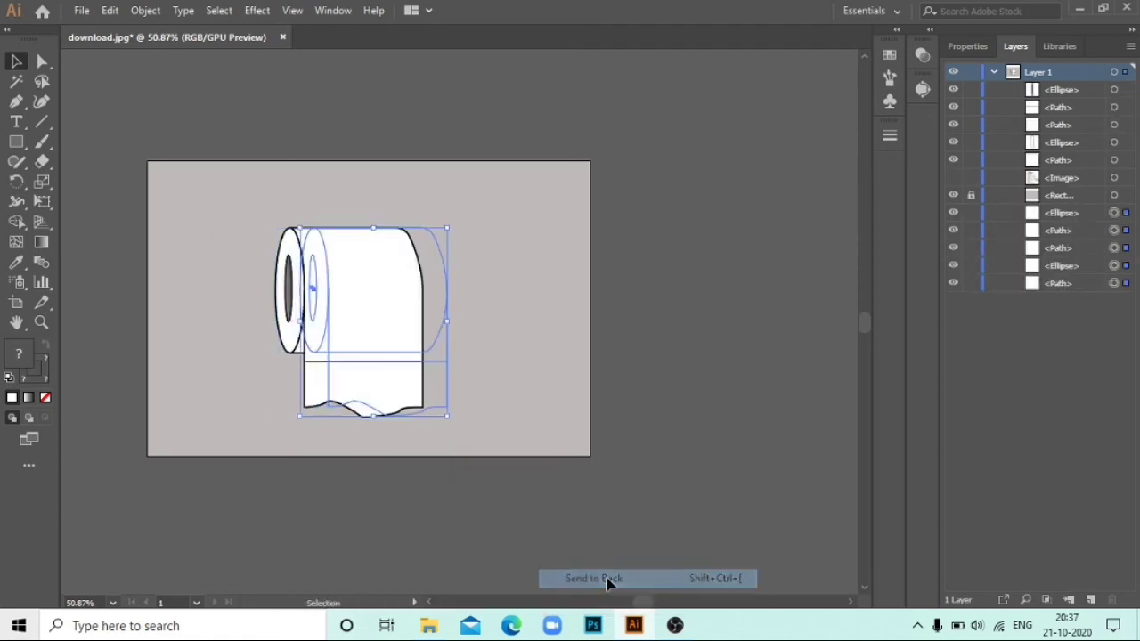
pyautogui.rightClick(482, 241)
pyautogui.click(624, 183)
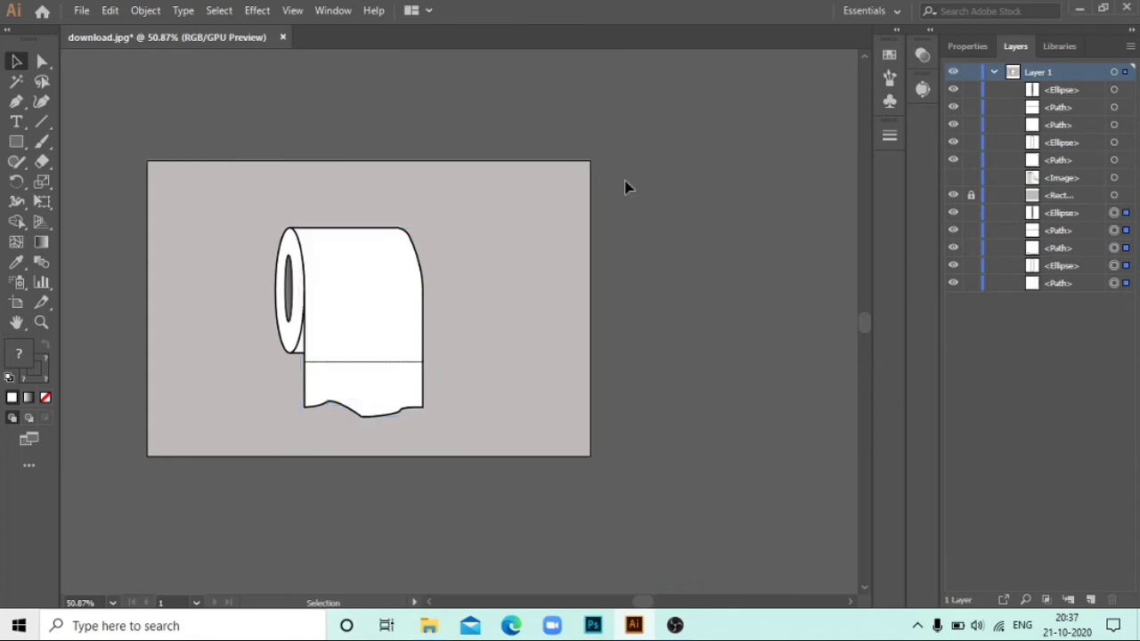
# Unlock the background rectangle and send it to the back
pyautogui.click(970, 196)
pyautogui.rightClick(490, 203)
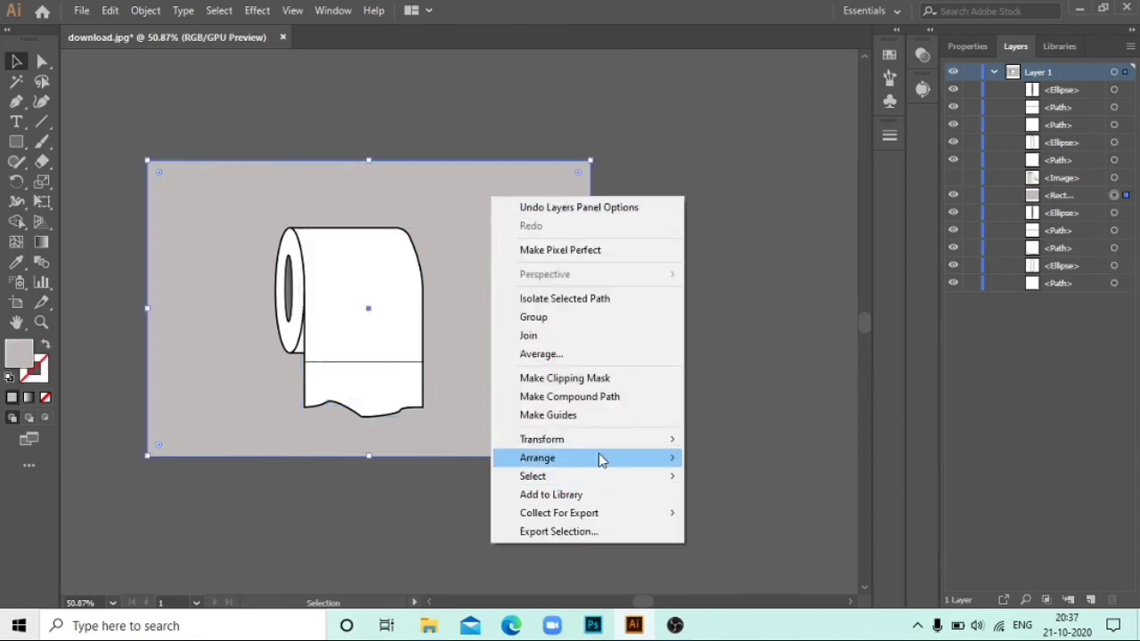
pyautogui.click(730, 513)
# Try a 000000 black fill at 15% opacity on the duplicate body, then undo both
pyautogui.click(445, 253)
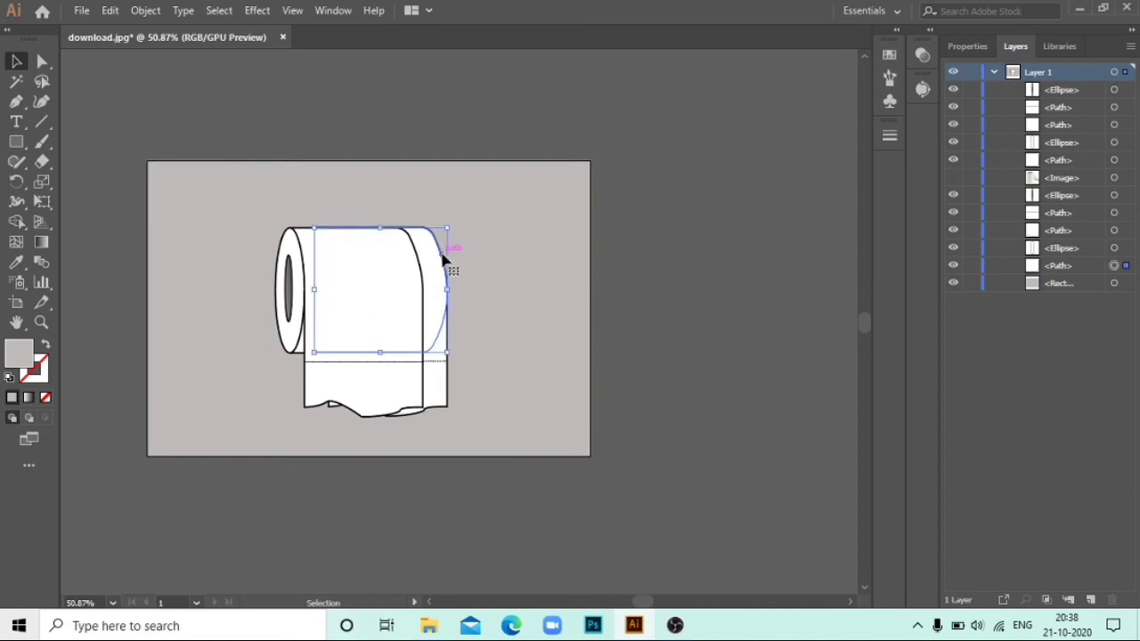
pyautogui.doubleClick(24, 359)
pyautogui.write('000000')
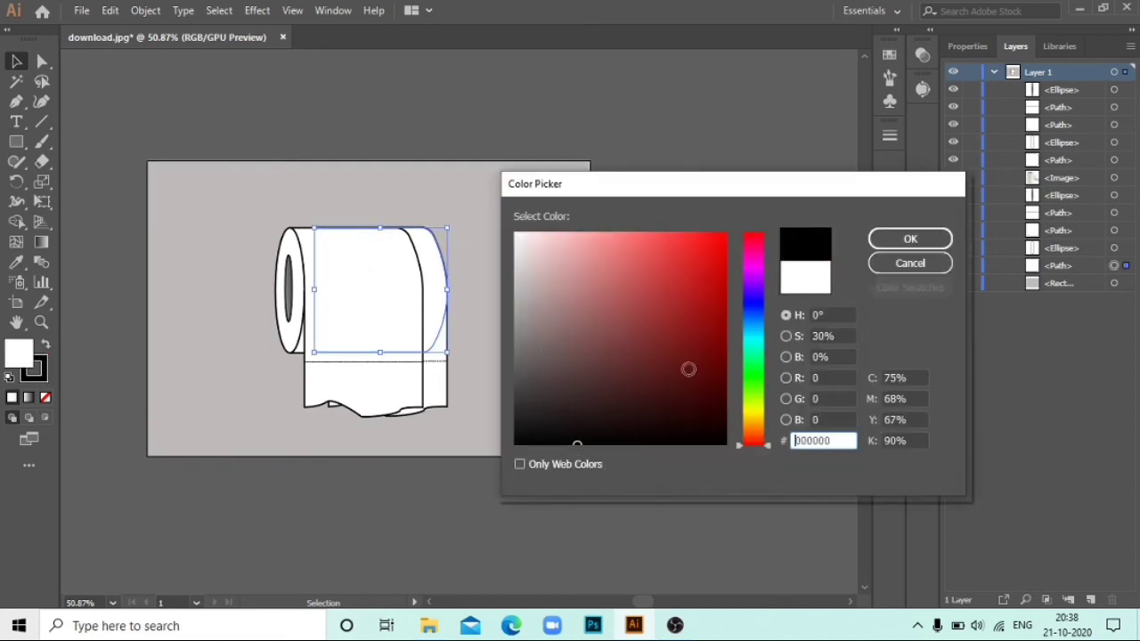
pyautogui.click(908, 237)
pyautogui.click(970, 48)
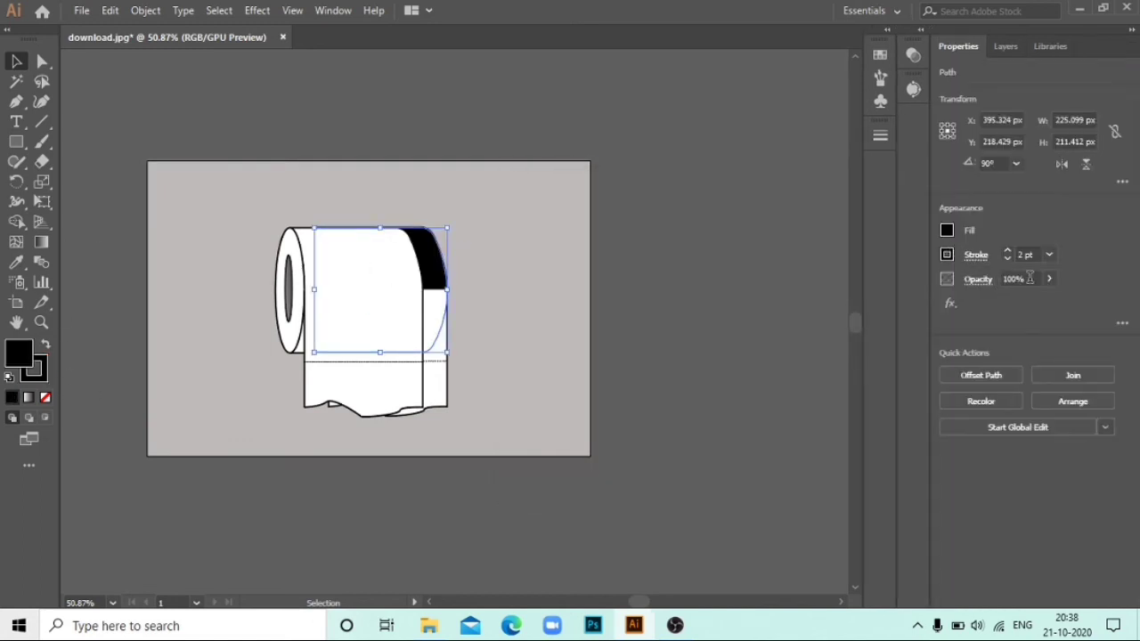
pyautogui.write('15')
pyautogui.press('Return')
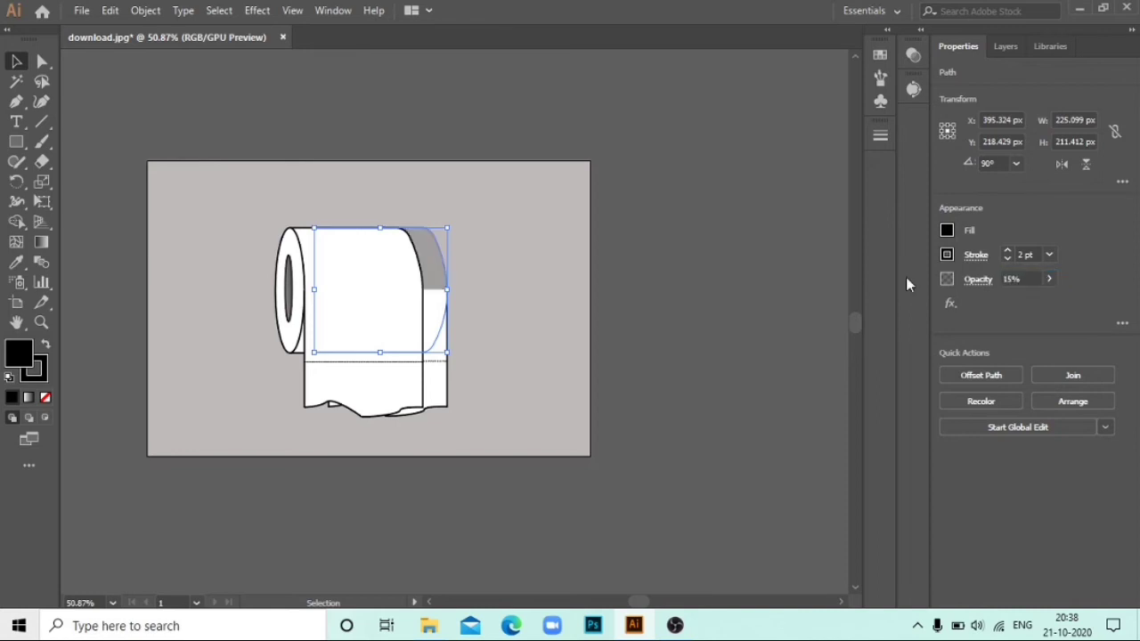
pyautogui.hotkey('ctrl', 'z')
pyautogui.hotkey('ctrl', 'z')
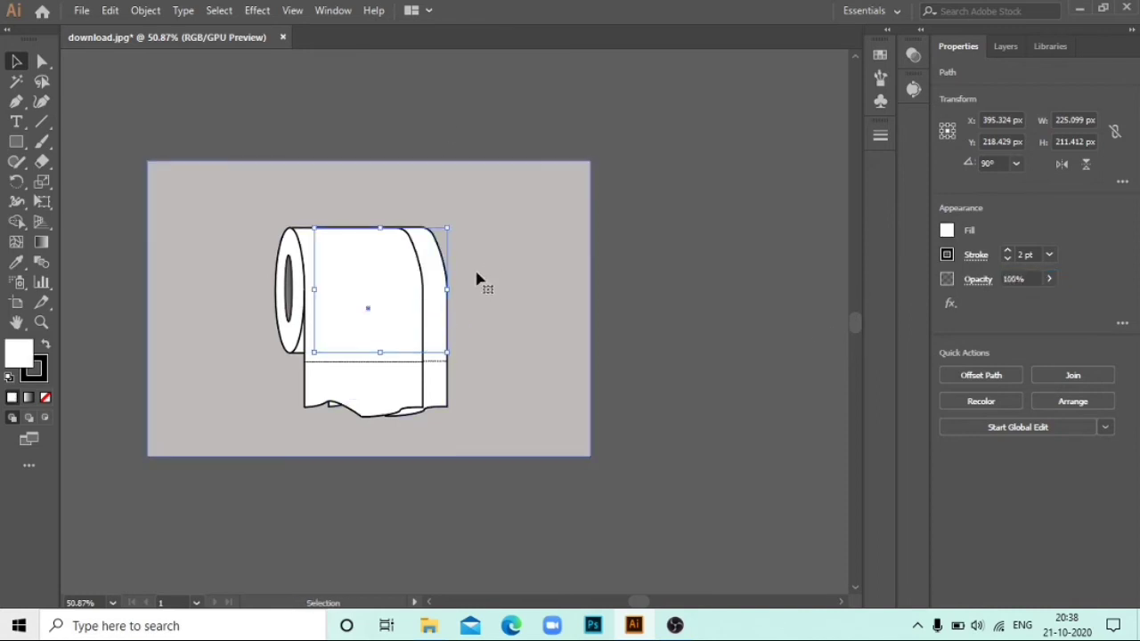
pyautogui.hotkey('ctrl', 'z')
# Relock the background and give the duplicate's right-side paths a black fill at 15% opacity
pyautogui.click(1006, 47)
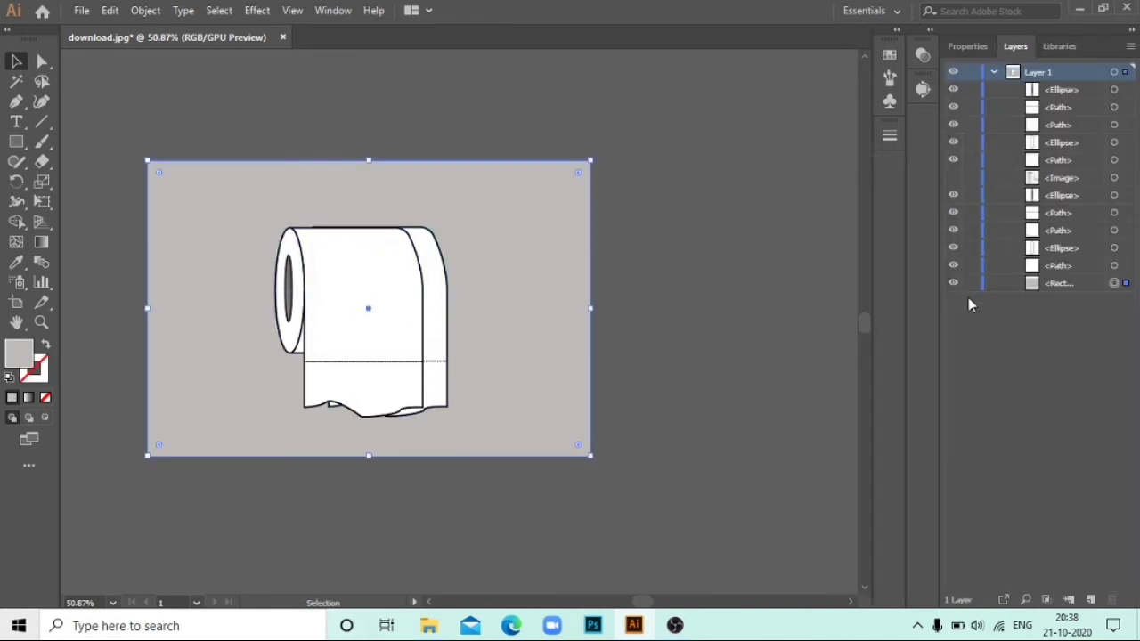
pyautogui.click(970, 283)
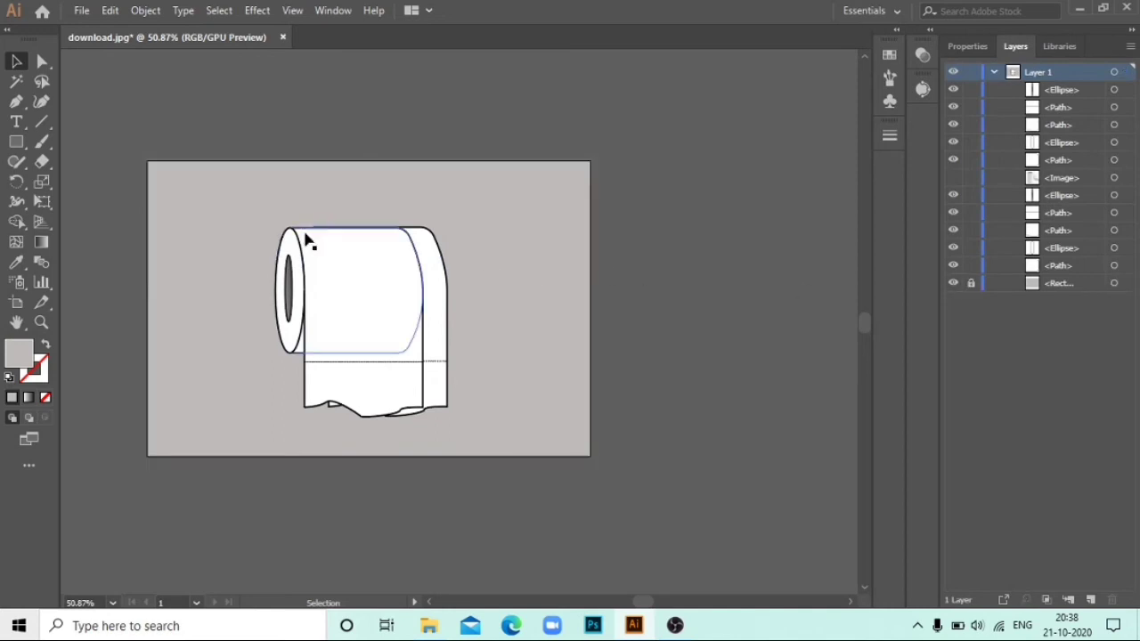
pyautogui.moveTo(470, 423); pyautogui.dragTo(468, 421)
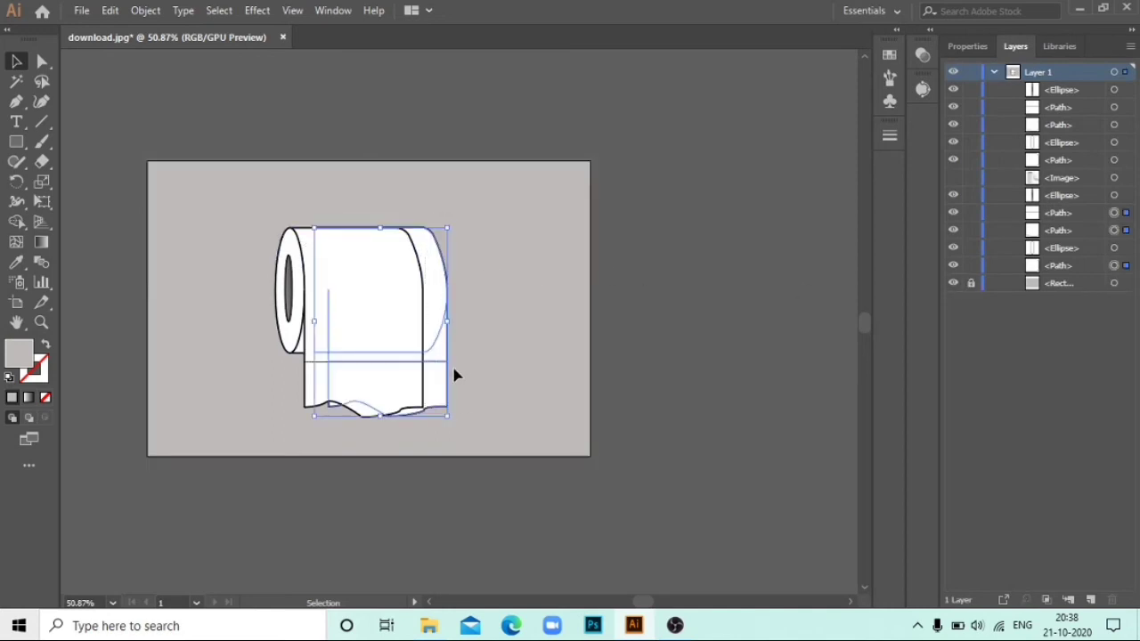
pyautogui.doubleClick(19, 353)
pyautogui.click(586, 441)
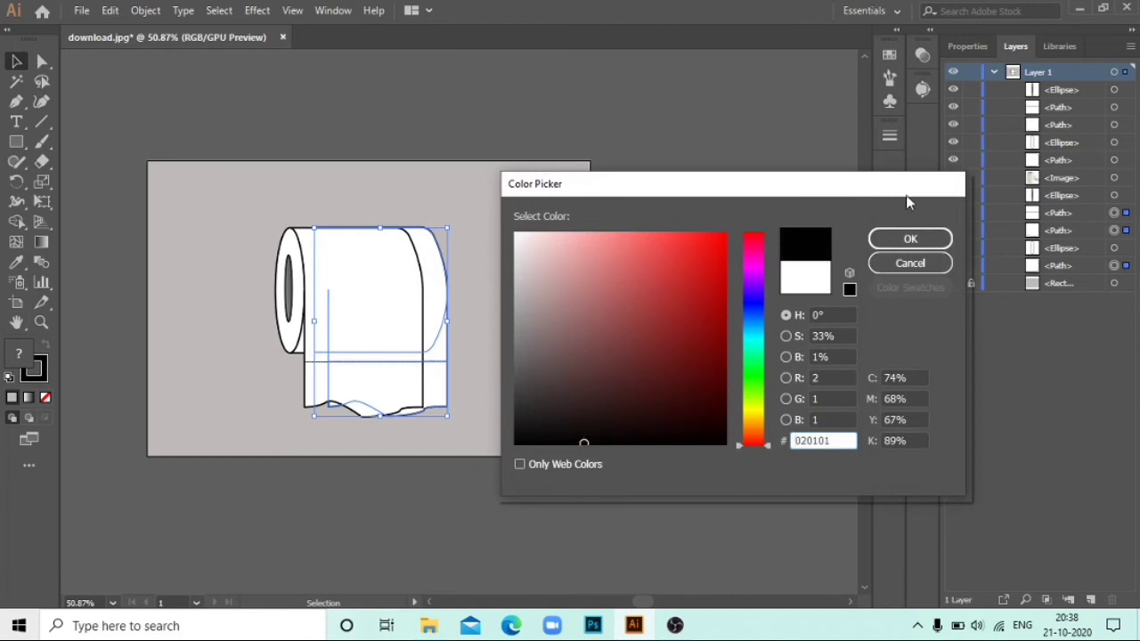
pyautogui.click(909, 236)
pyautogui.click(967, 47)
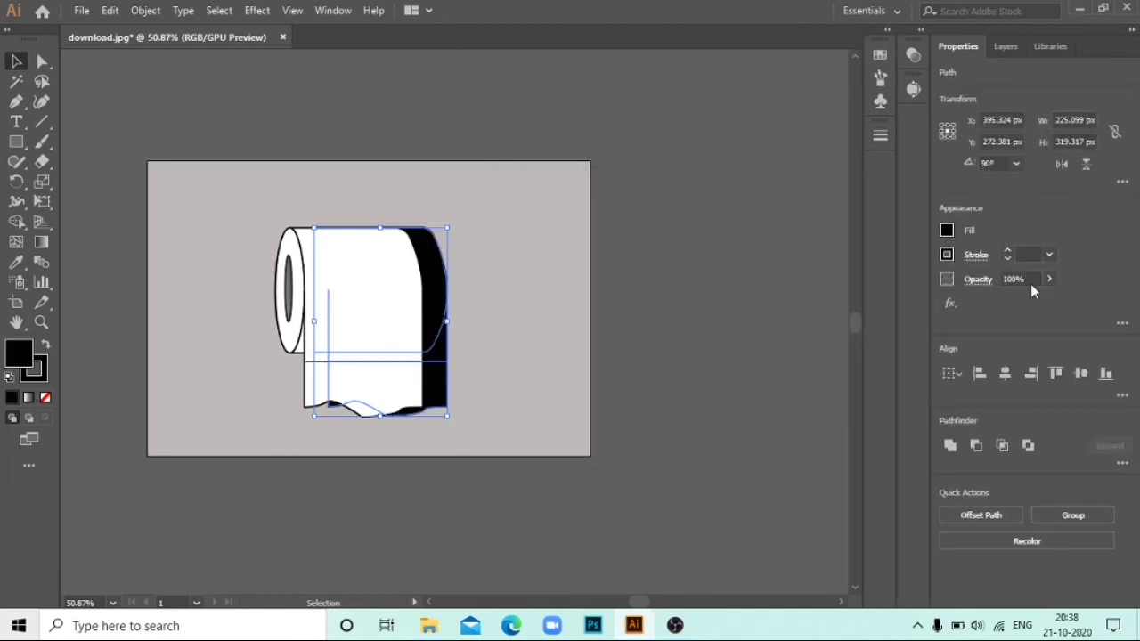
pyautogui.click(1024, 279)
pyautogui.write('15')
pyautogui.press('Return')
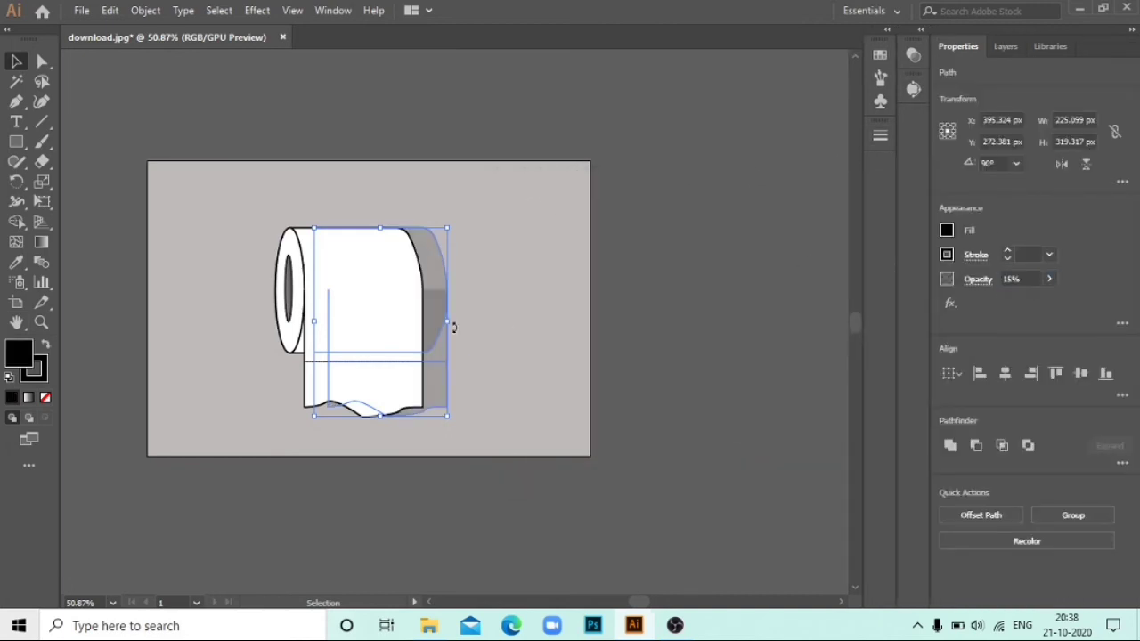
# Select the unwanted grey shadow piece under the hanging sheet
pyautogui.click(485, 252)
pyautogui.click(426, 317)
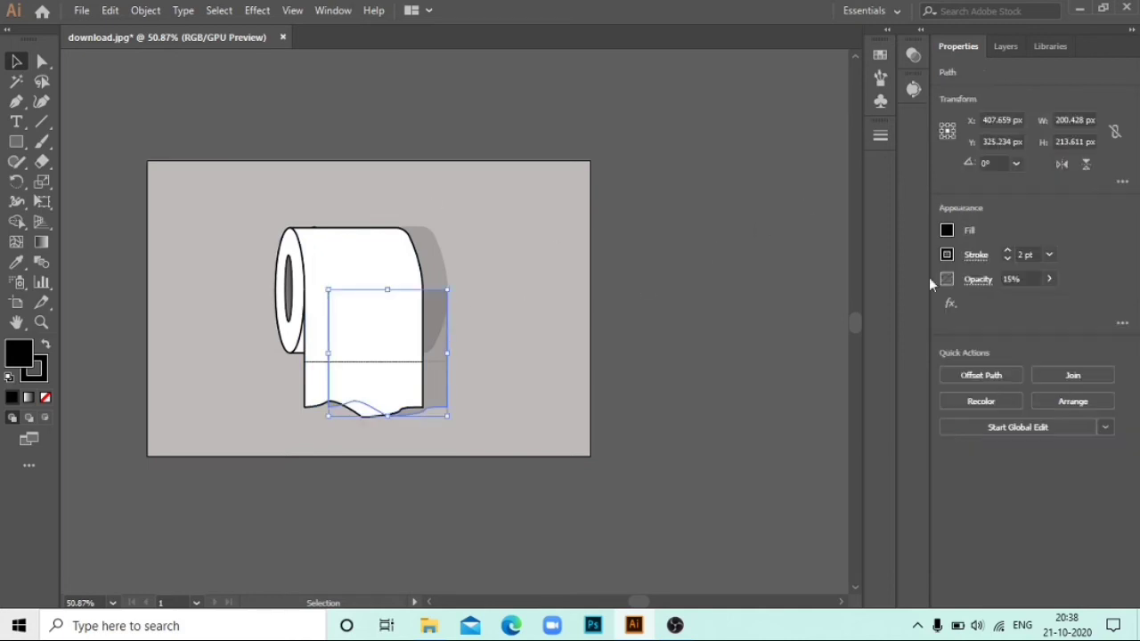
pyautogui.click(463, 272)
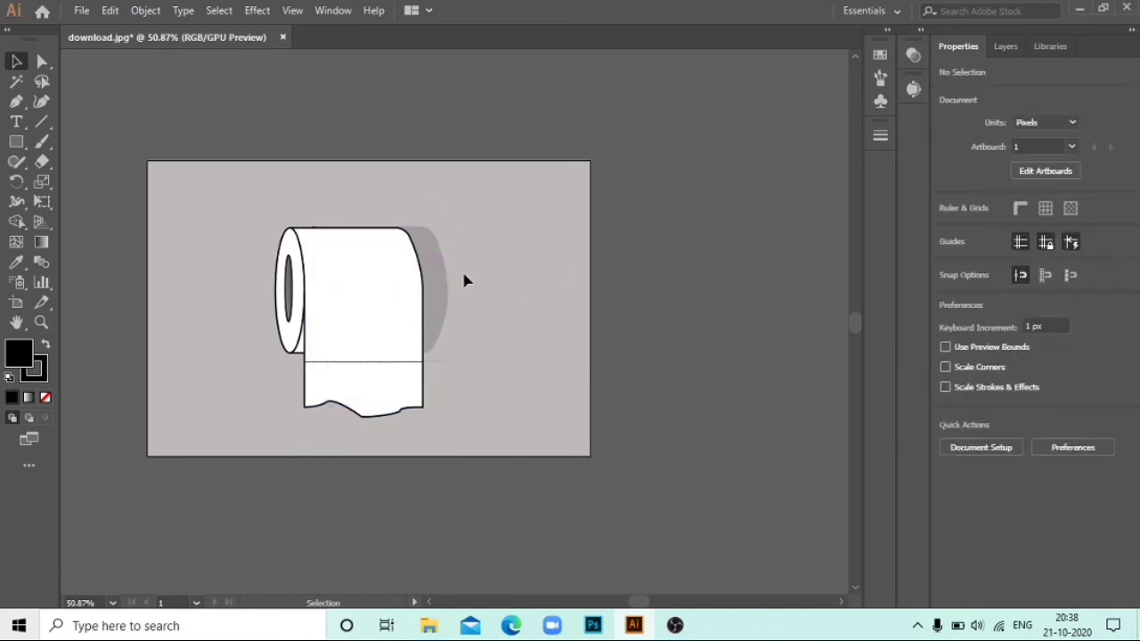
pyautogui.click(440, 273)
# Delete the unwanted shadow piece and join the roll's paths
pyautogui.press('Delete')
pyautogui.click(430, 407)
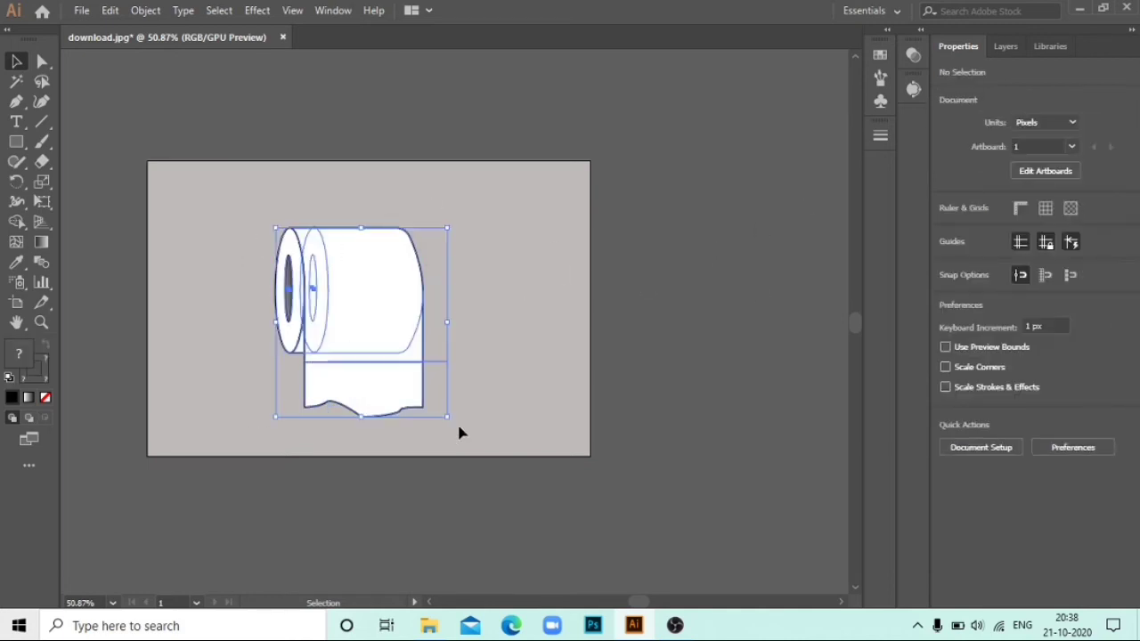
pyautogui.click(449, 362)
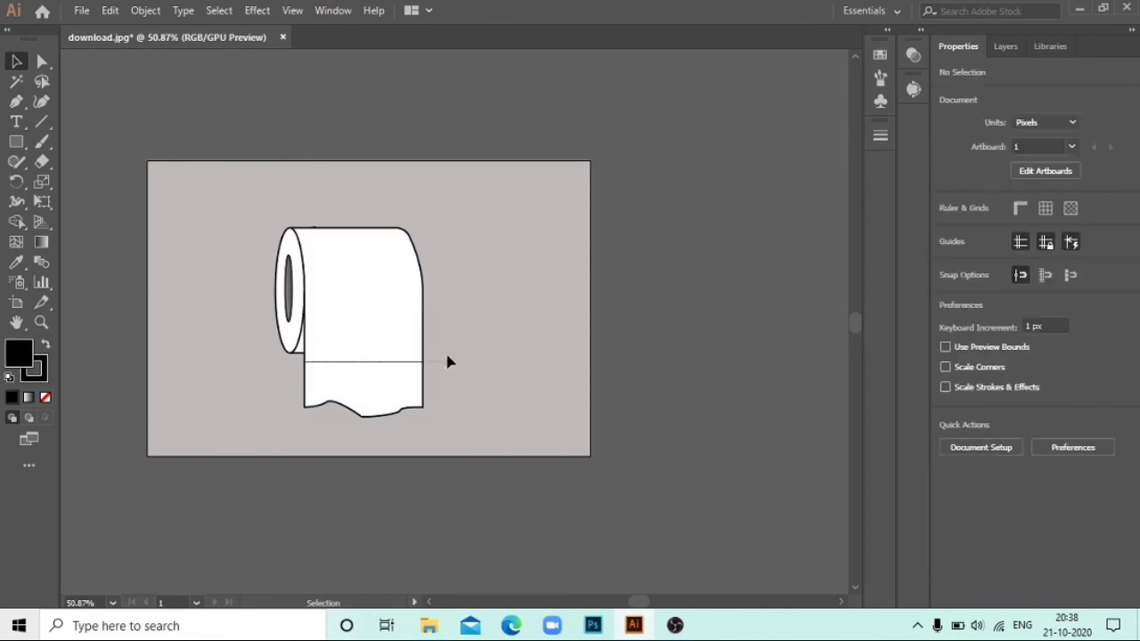
pyautogui.click(398, 380)
pyautogui.rightClick(303, 280)
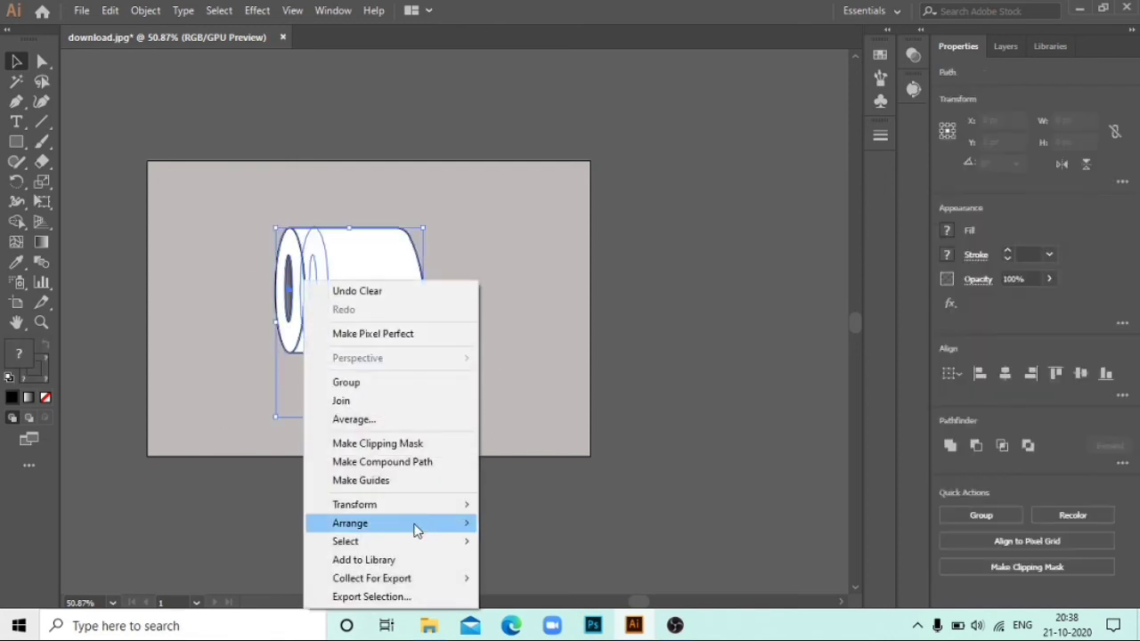
pyautogui.click(412, 402)
pyautogui.click(452, 255)
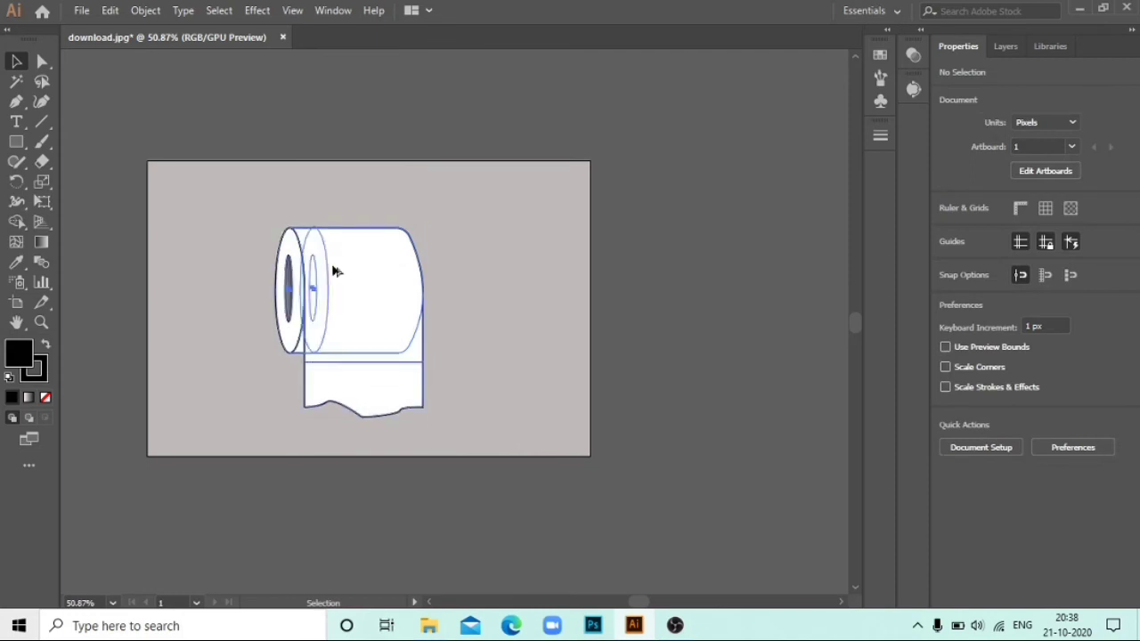
# Add a black 15% opacity copy of the roll behind it, offset right and about 30 px down
pyautogui.moveTo(336, 271)
pyautogui.mouseDown()
pyautogui.moveTo(365, 283)
pyautogui.moveTo(360, 274)
pyautogui.mouseUp()
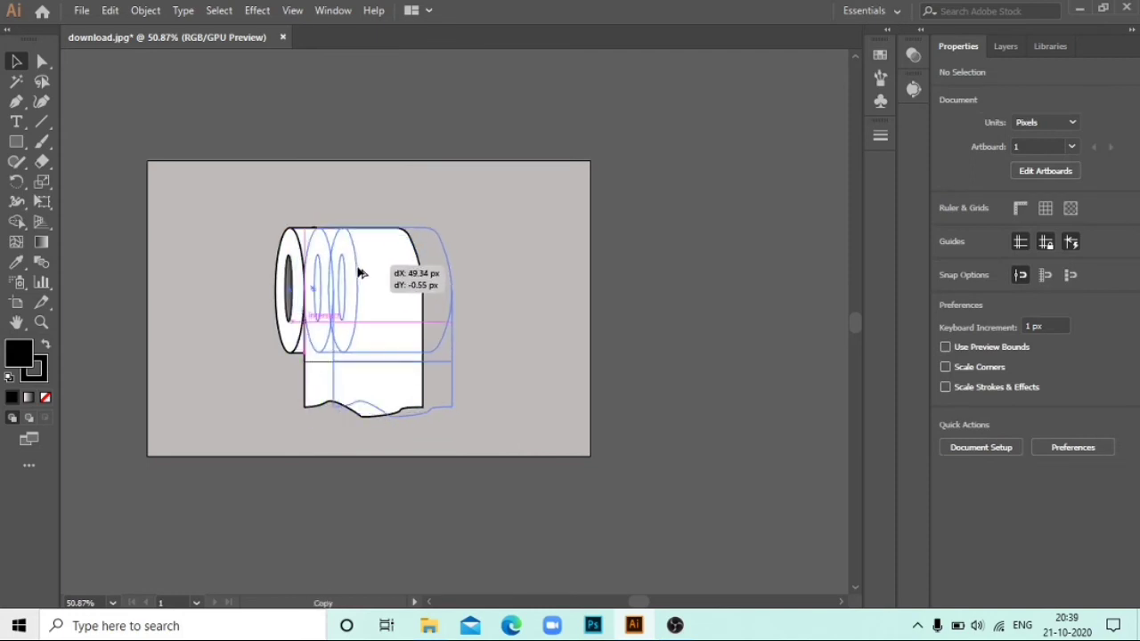
pyautogui.rightClick(359, 270)
pyautogui.moveTo(404, 450)
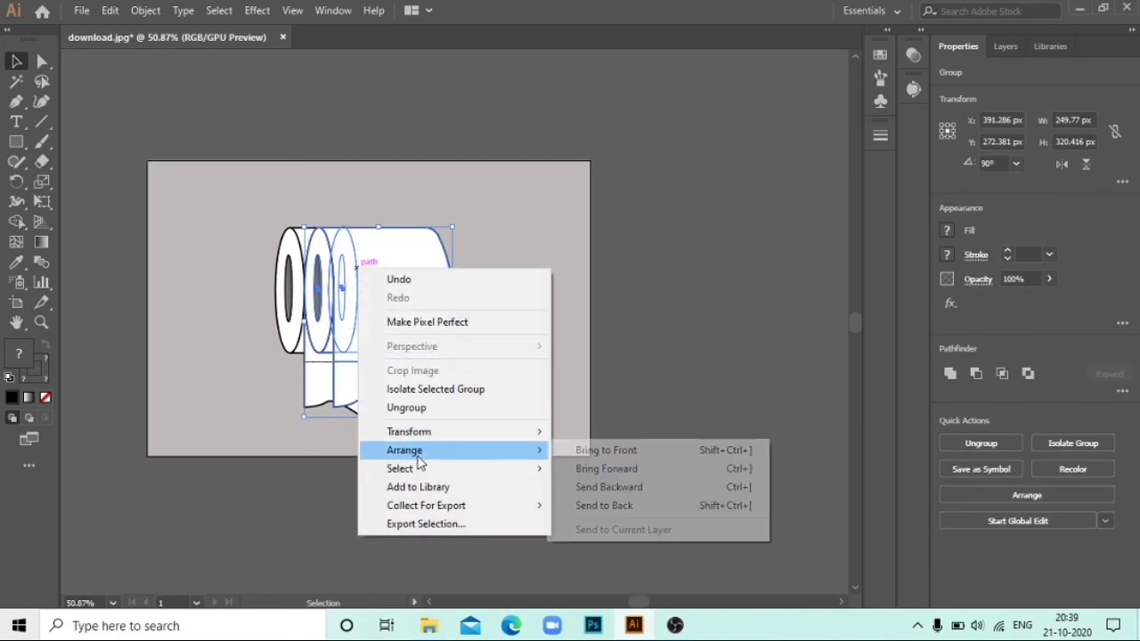
pyautogui.click(654, 488)
pyautogui.doubleClick(25, 357)
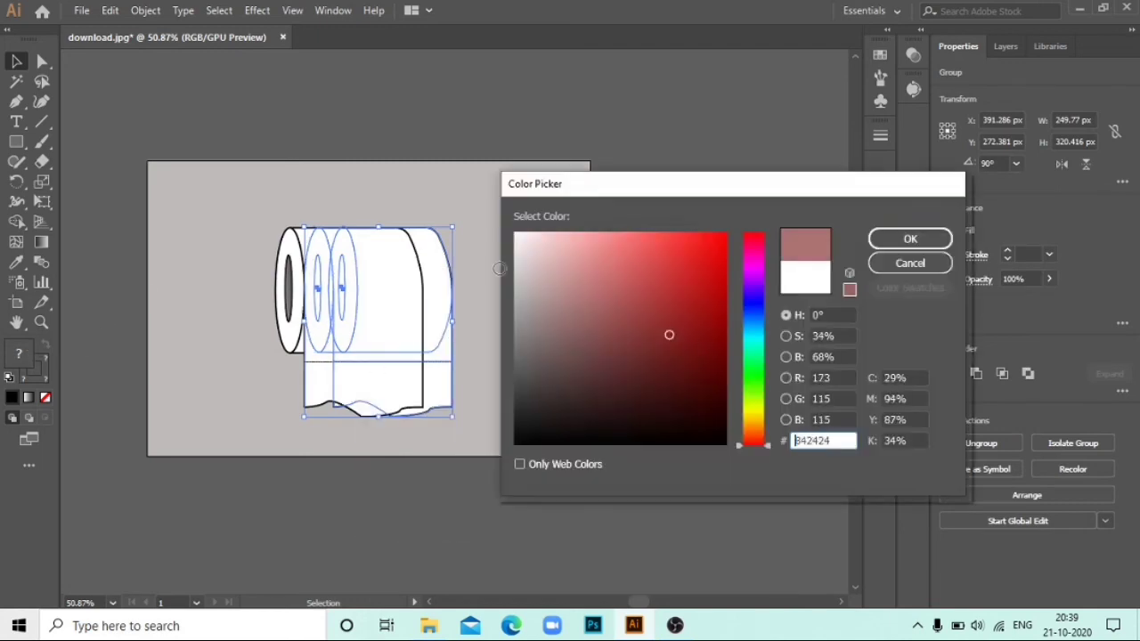
pyautogui.click(591, 433)
pyautogui.click(908, 237)
pyautogui.click(1038, 279)
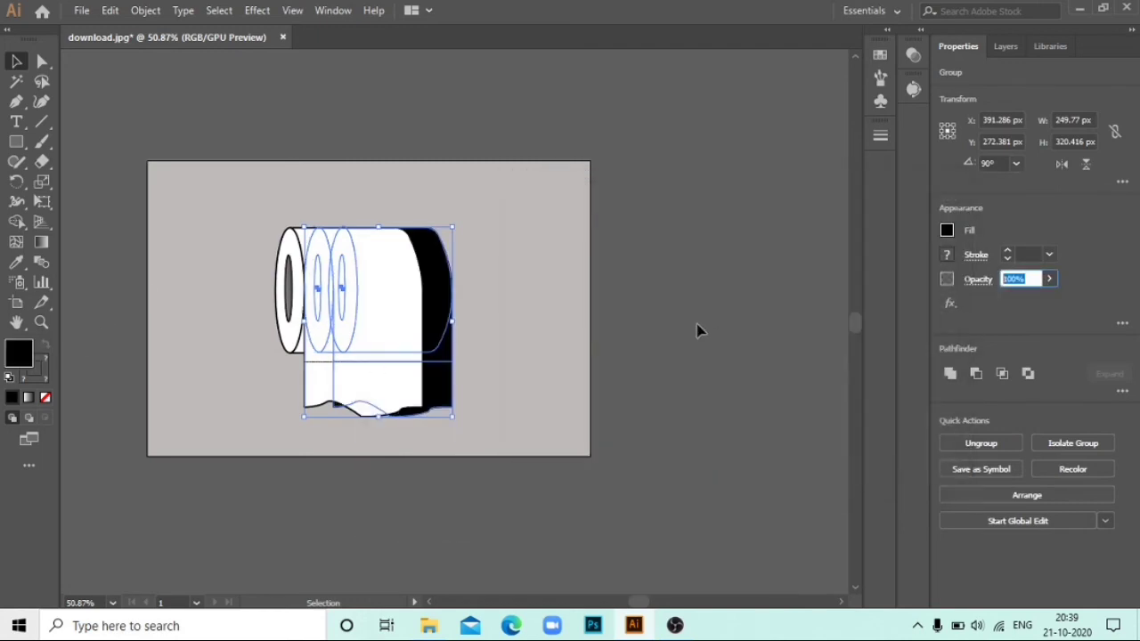
pyautogui.write('15')
pyautogui.press('Return')
pyautogui.press('Return')
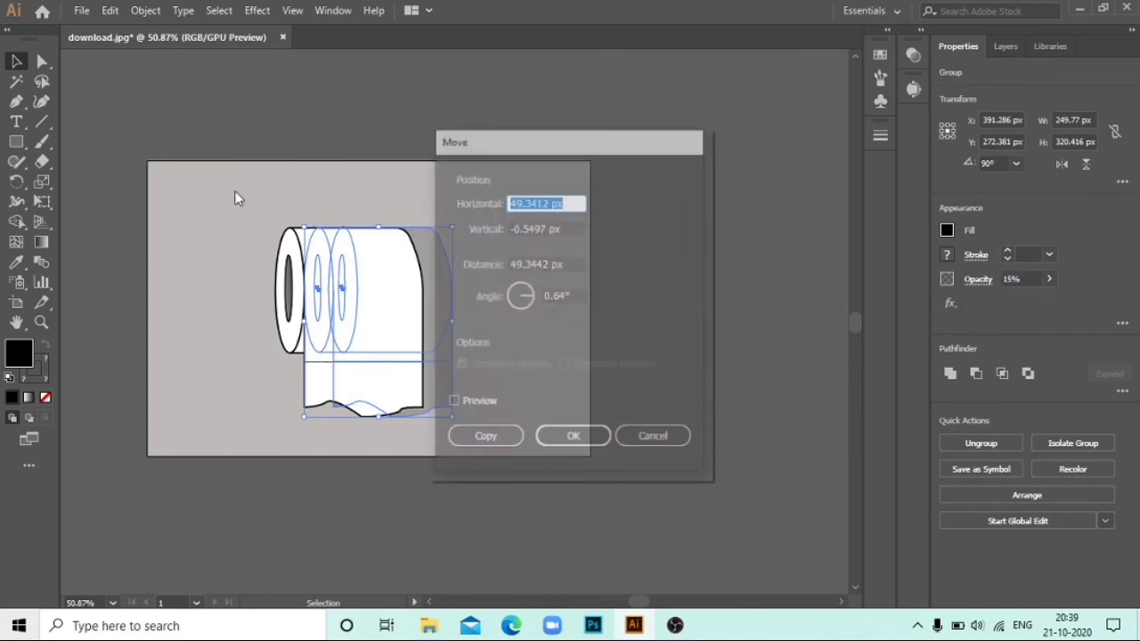
pyautogui.press('Escape')
pyautogui.click(547, 185)
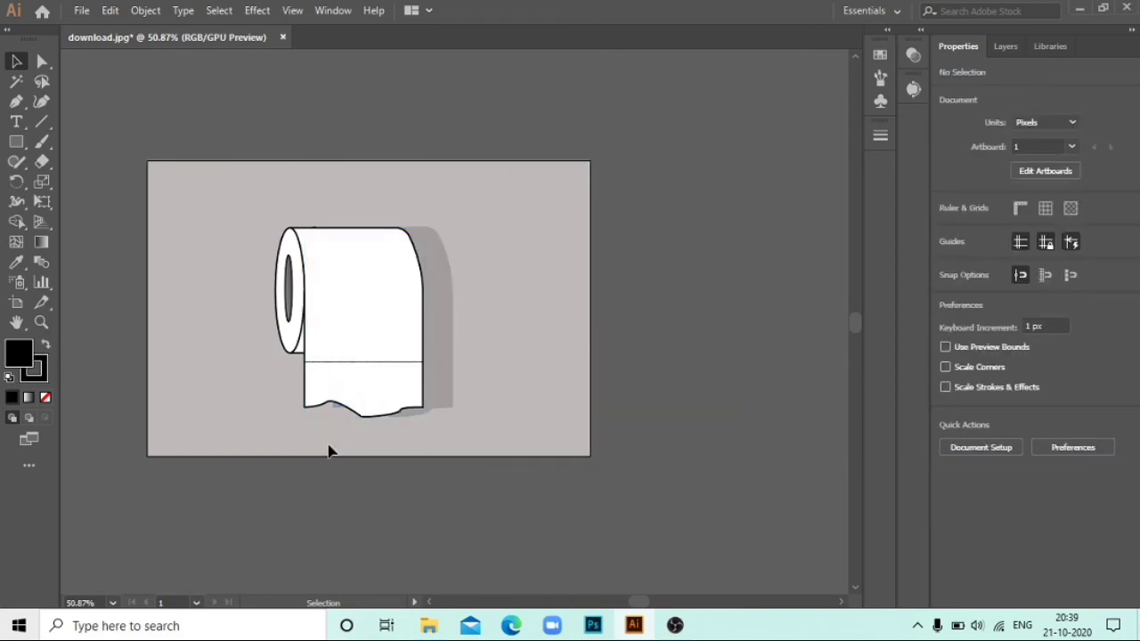
pyautogui.moveTo(452, 299); pyautogui.dragTo(451, 312)
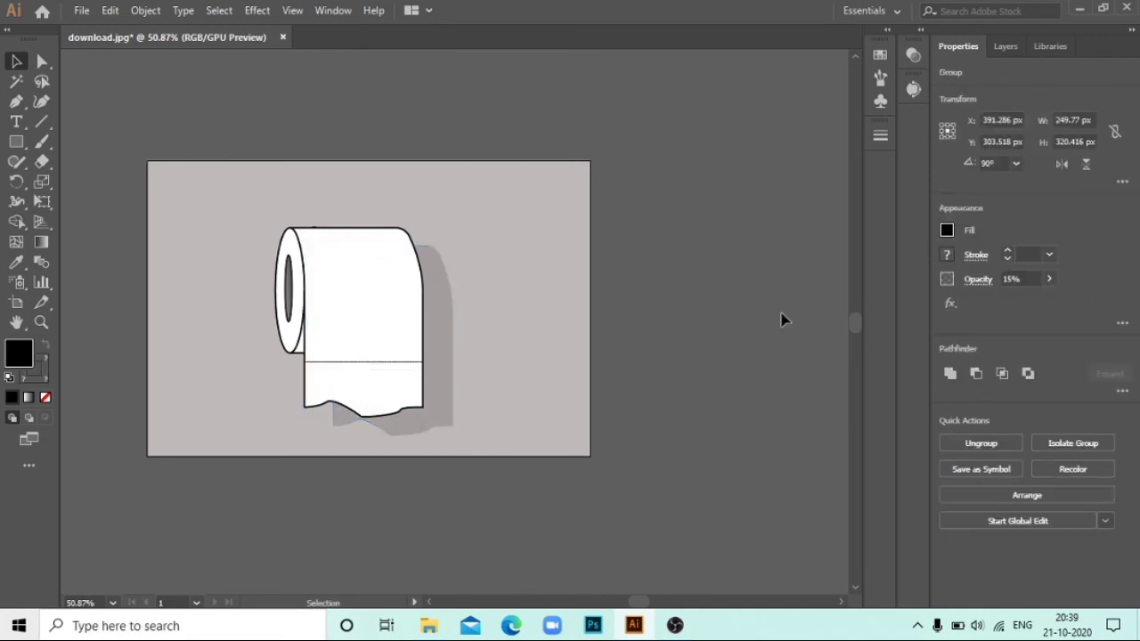
pyautogui.click(783, 321)
# Zoom in on the roll and draw a vertical stroke near its left side
pyautogui.press('z')
pyautogui.click(491, 386)
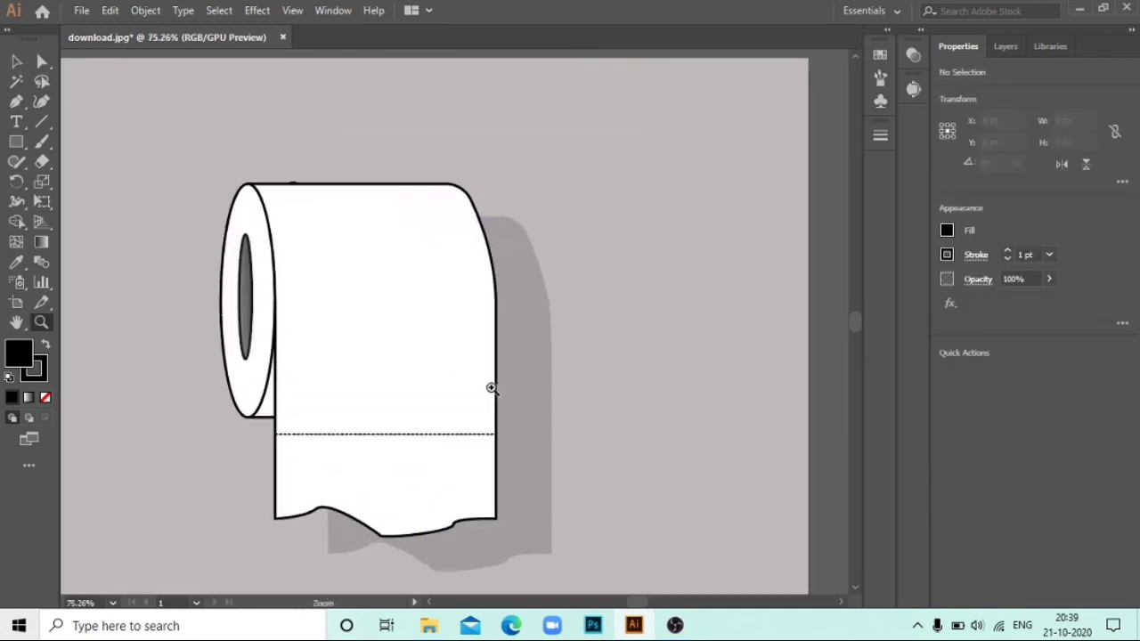
pyautogui.click(259, 244)
pyautogui.click(496, 300)
pyautogui.moveTo(522, 166); pyautogui.dragTo(491, 207)
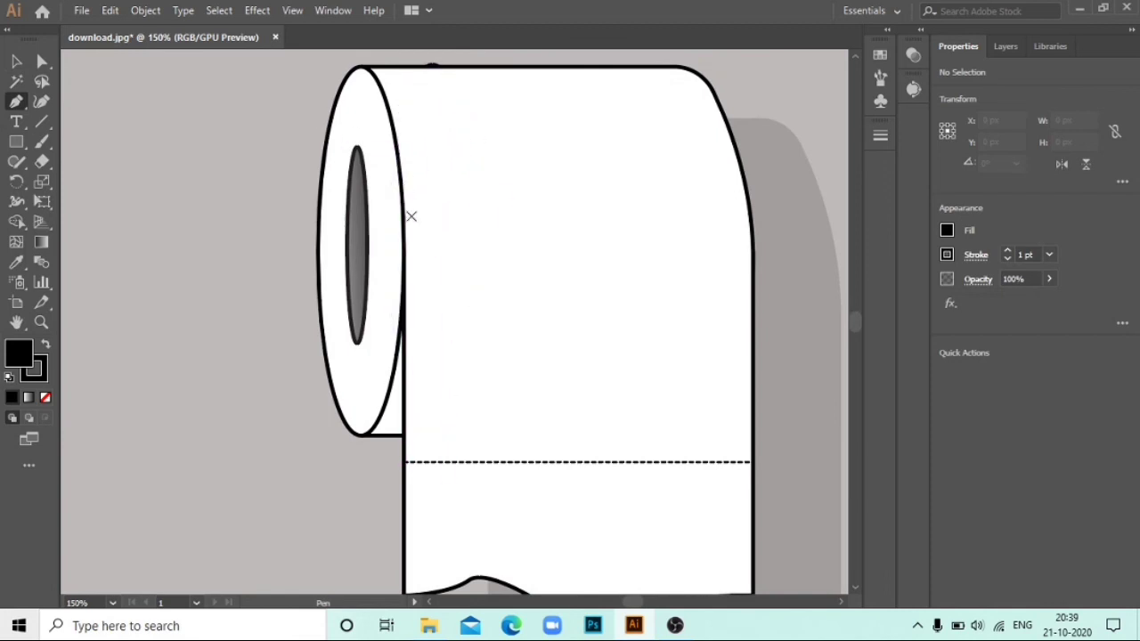
pyautogui.moveTo(418, 243); pyautogui.dragTo(432, 419)
pyautogui.click(417, 433)
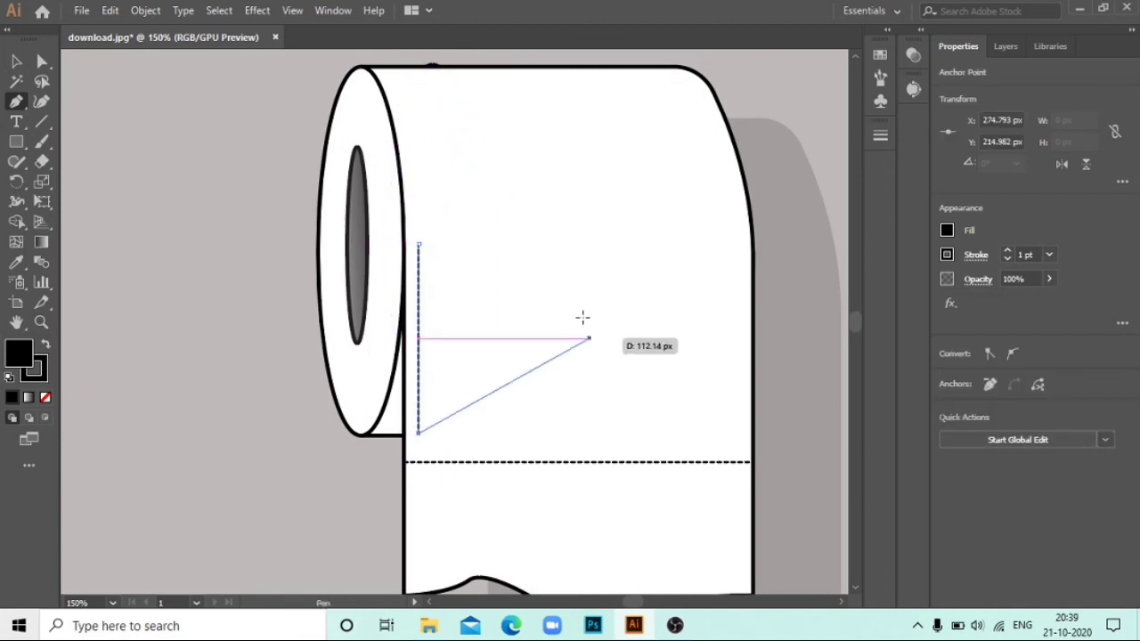
pyautogui.keyDown('ctrl'); pyautogui.click(826, 119); pyautogui.keyUp('ctrl')
# Draw a long and a short vertical stroke down the roll's right edge
pyautogui.click(733, 218)
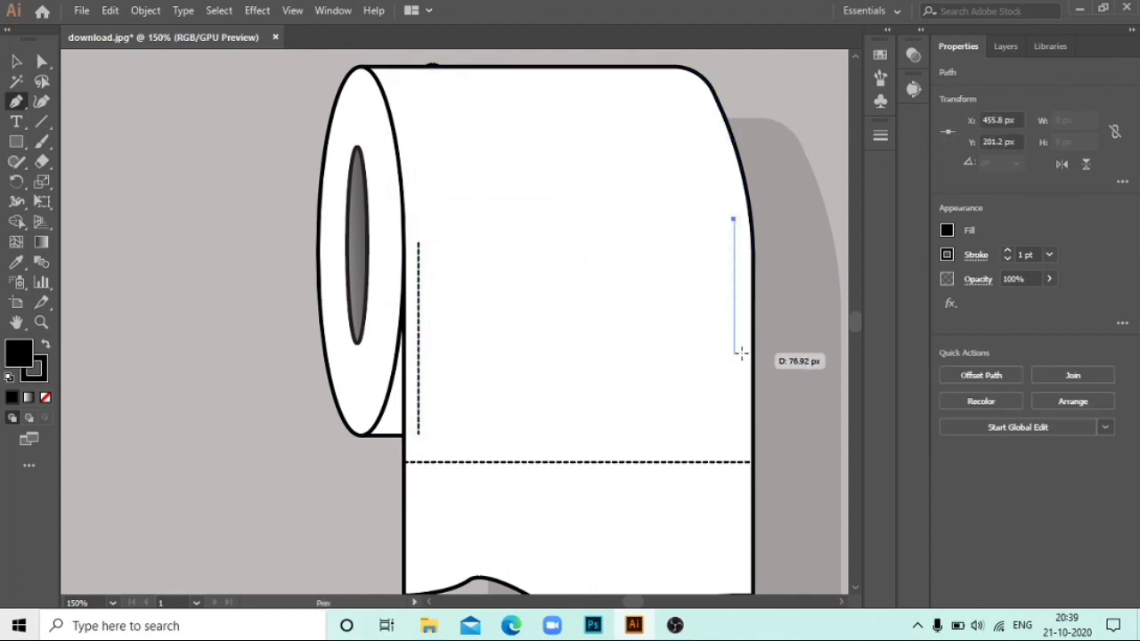
pyautogui.click(734, 356)
pyautogui.click(734, 372)
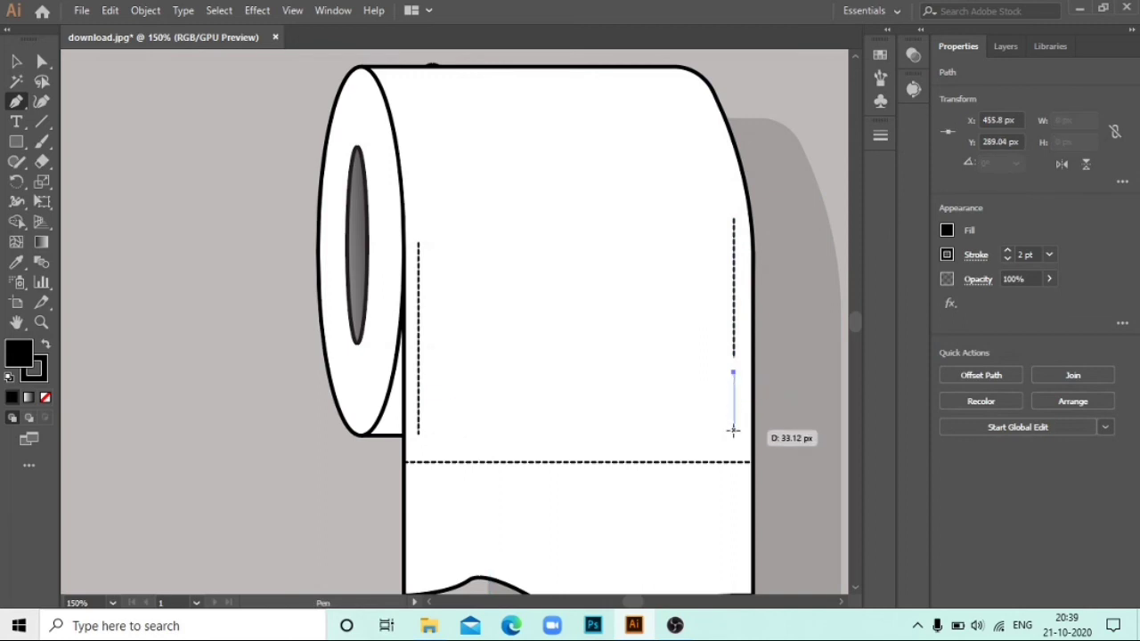
pyautogui.click(734, 415)
# Select the left and right strokes and turn off Dashed Line to make them solid
pyautogui.click(18, 63)
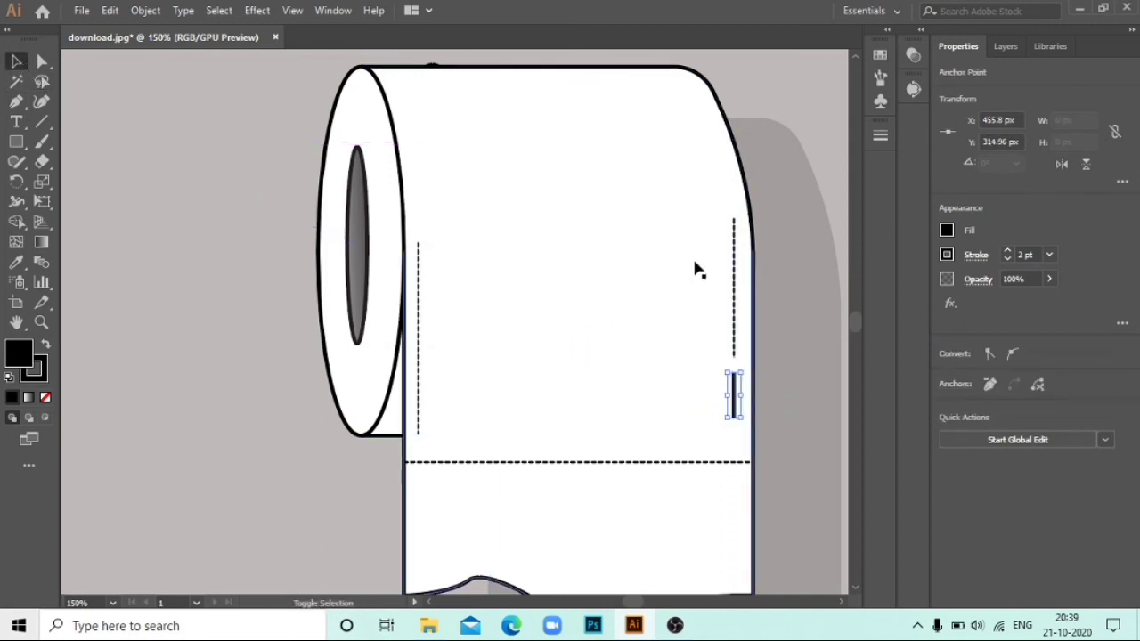
pyautogui.keyDown('shift'); pyautogui.click(734, 287); pyautogui.keyUp('shift')
pyautogui.keyDown('shift'); pyautogui.click(424, 328); pyautogui.keyUp('shift')
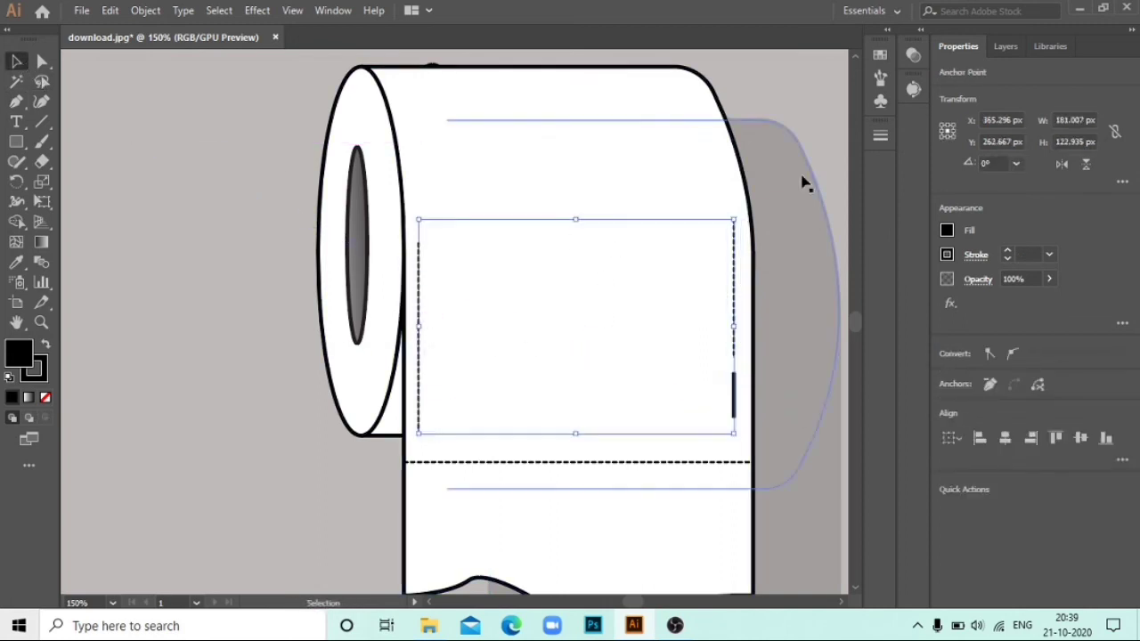
pyautogui.click(880, 137)
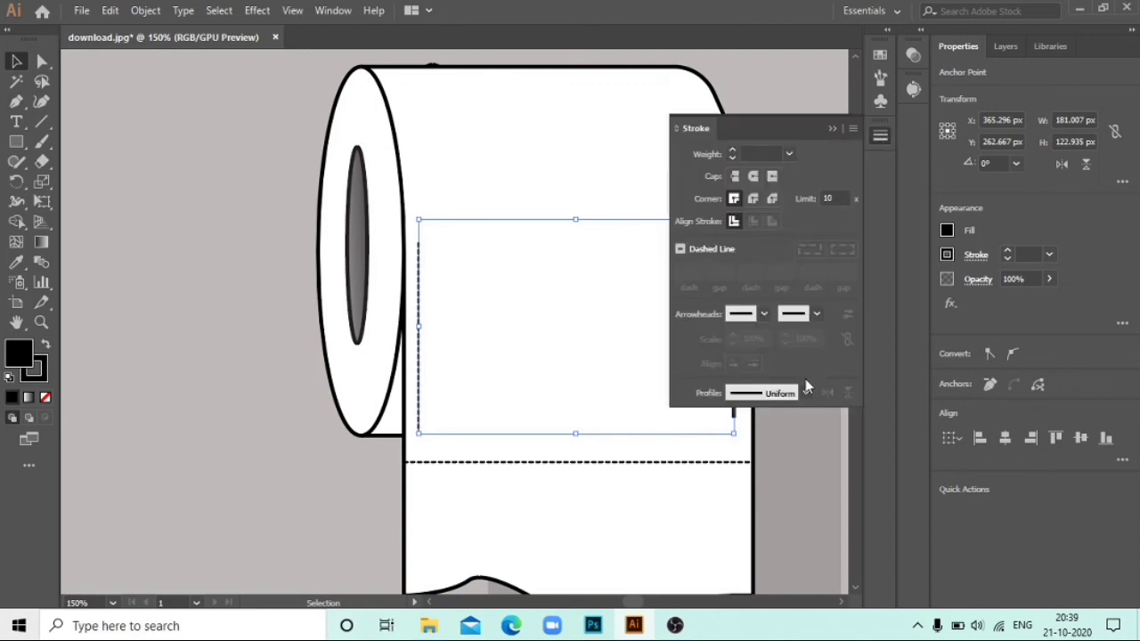
pyautogui.click(680, 249)
pyautogui.click(681, 249)
# Give the side strokes a tapered width profile at 3 pt, then fit the artboard in view
pyautogui.click(806, 392)
pyautogui.click(770, 508)
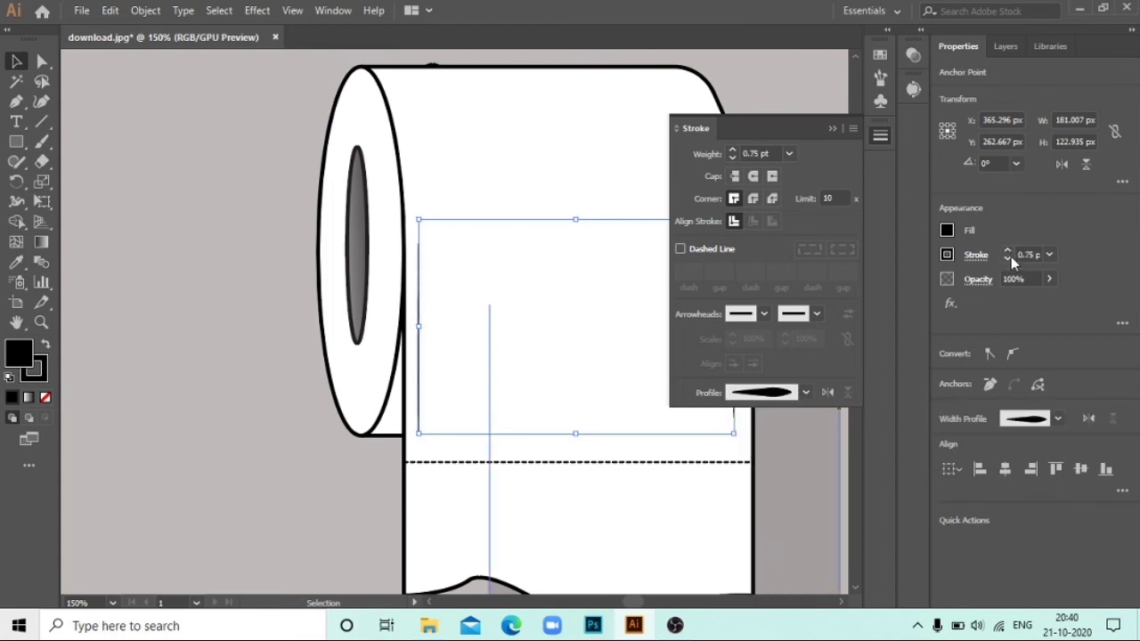
pyautogui.click(1007, 253)
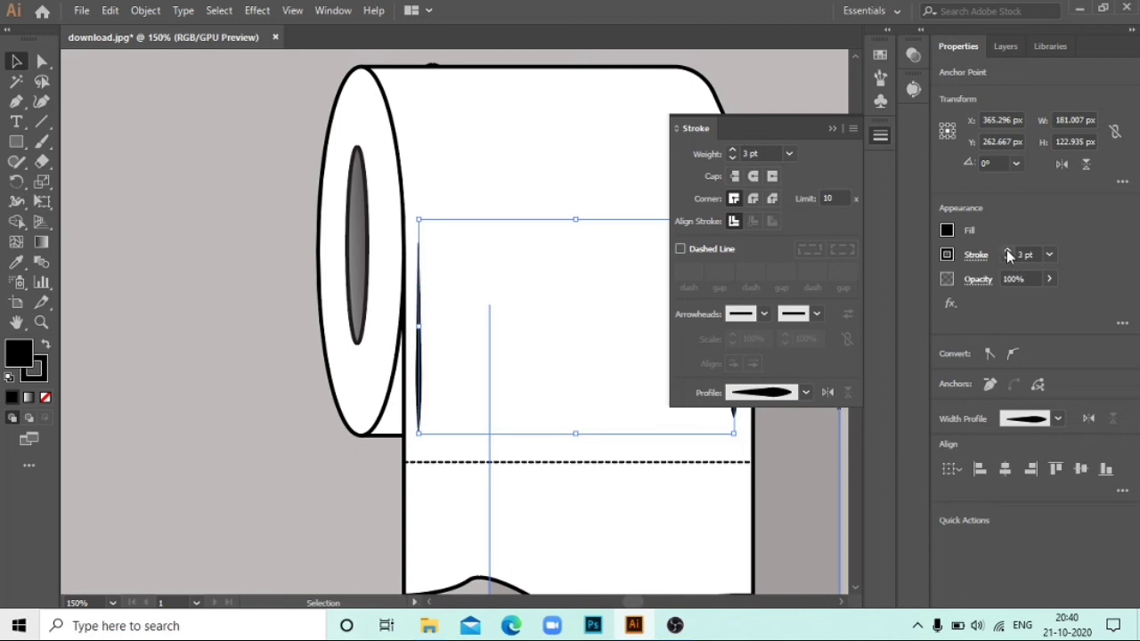
pyautogui.click(1009, 256)
pyautogui.hotkey('ctrl', 'shift', 'a')
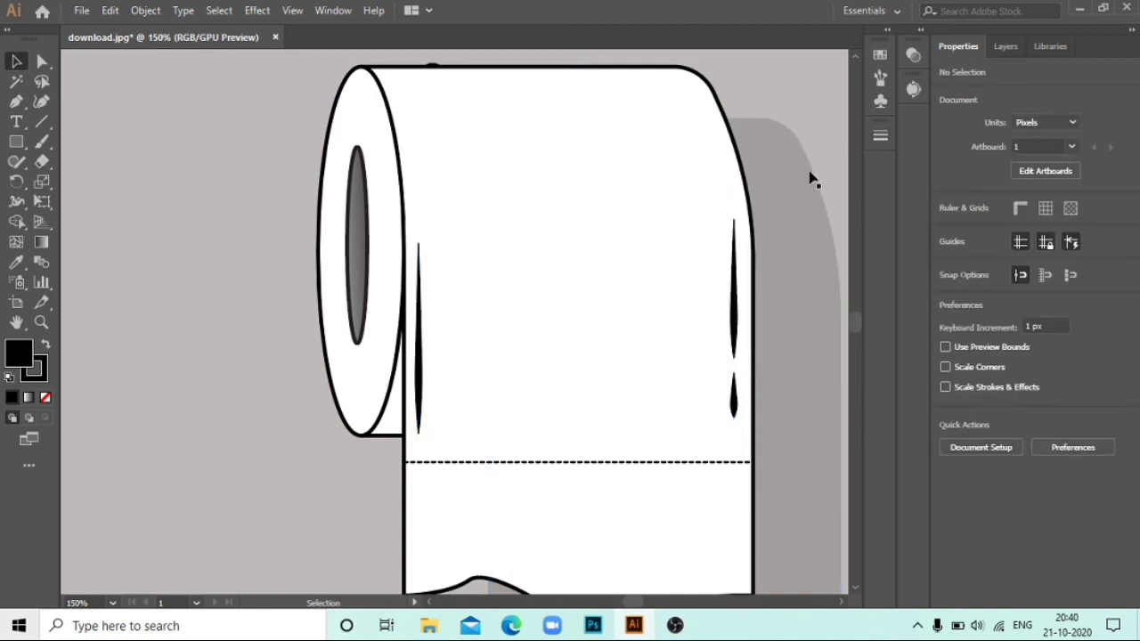
pyautogui.press('z')
pyautogui.hotkey('ctrl', '0')
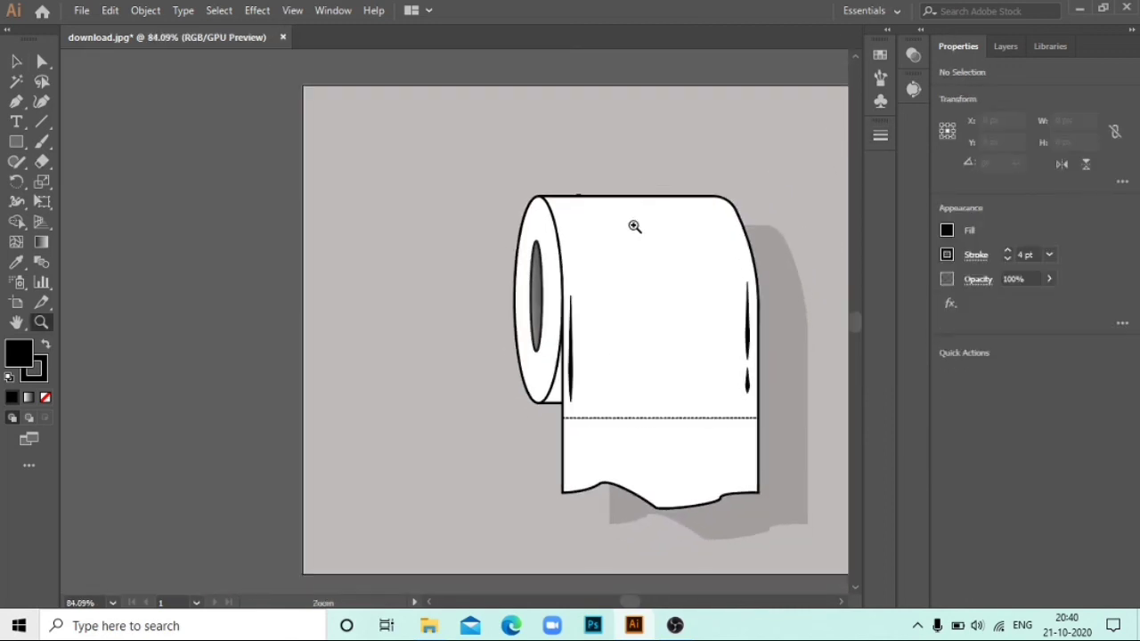
# Draw a straight stroke along the roll's top edge and give it a tapered width profile
pyautogui.click(16, 101)
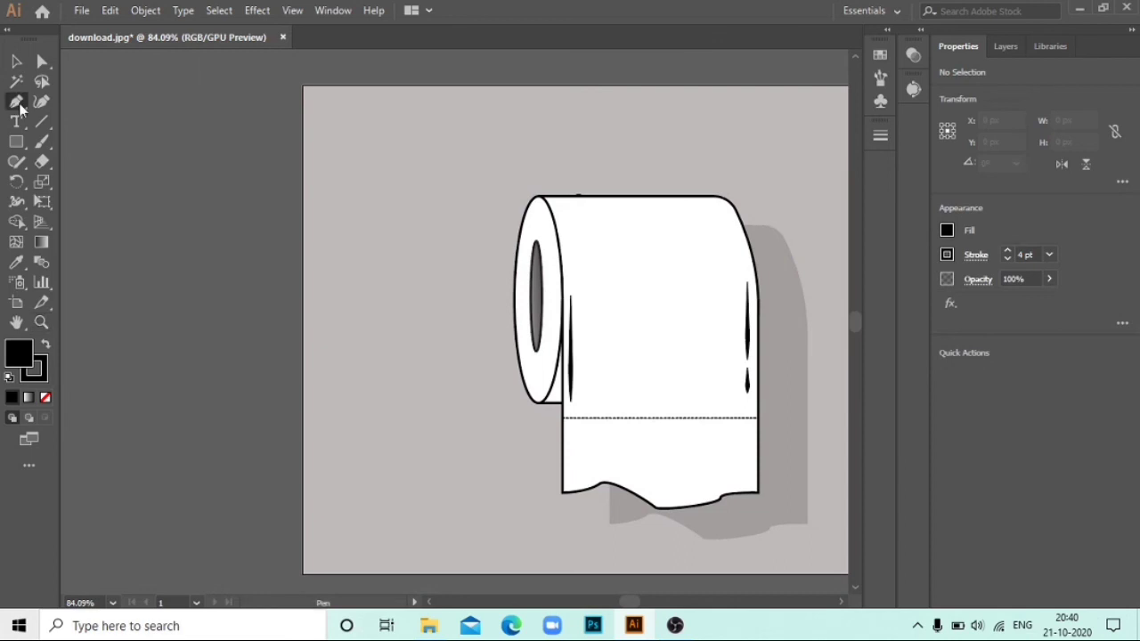
pyautogui.click(617, 203)
pyautogui.click(710, 204)
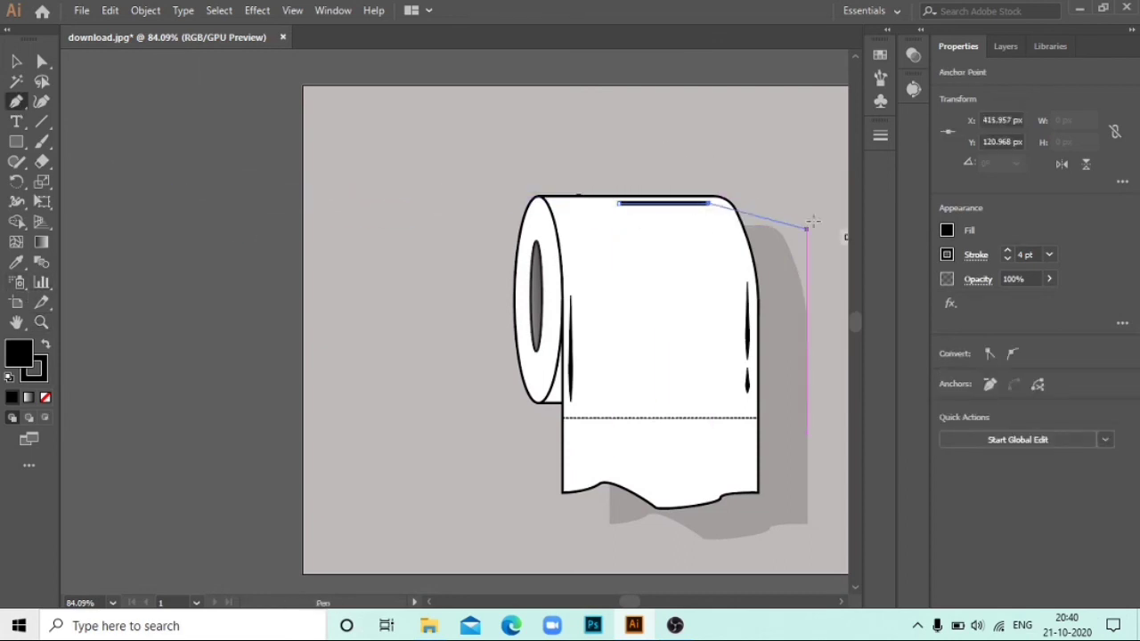
pyautogui.click(880, 135)
pyautogui.click(805, 392)
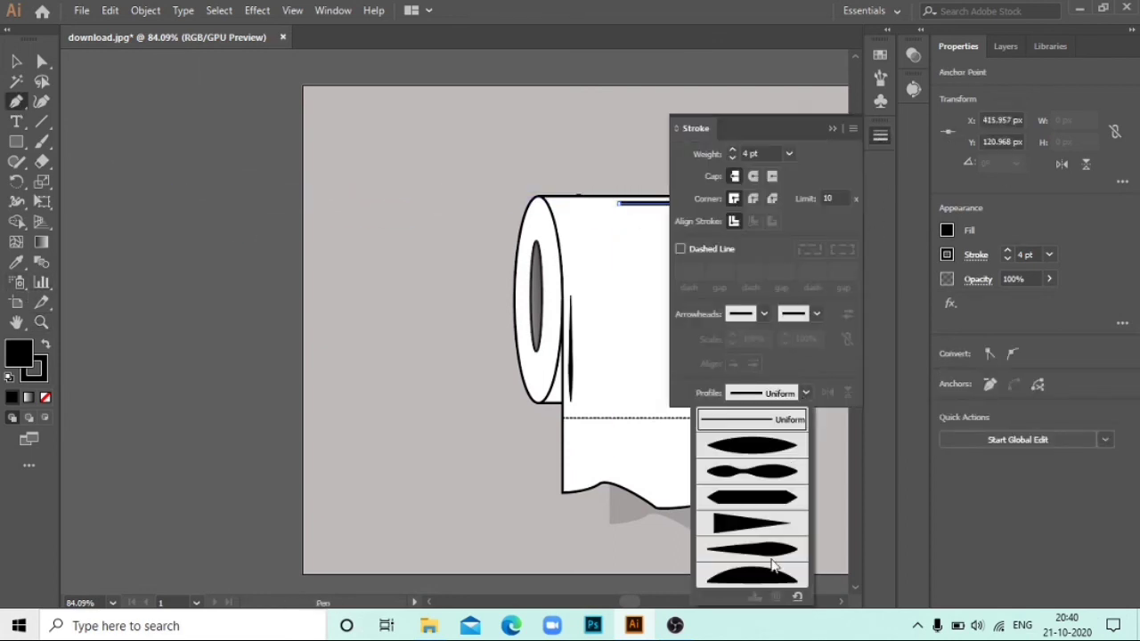
pyautogui.click(757, 454)
pyautogui.click(832, 128)
pyautogui.keyDown('ctrl'); pyautogui.click(557, 125); pyautogui.keyUp('ctrl')
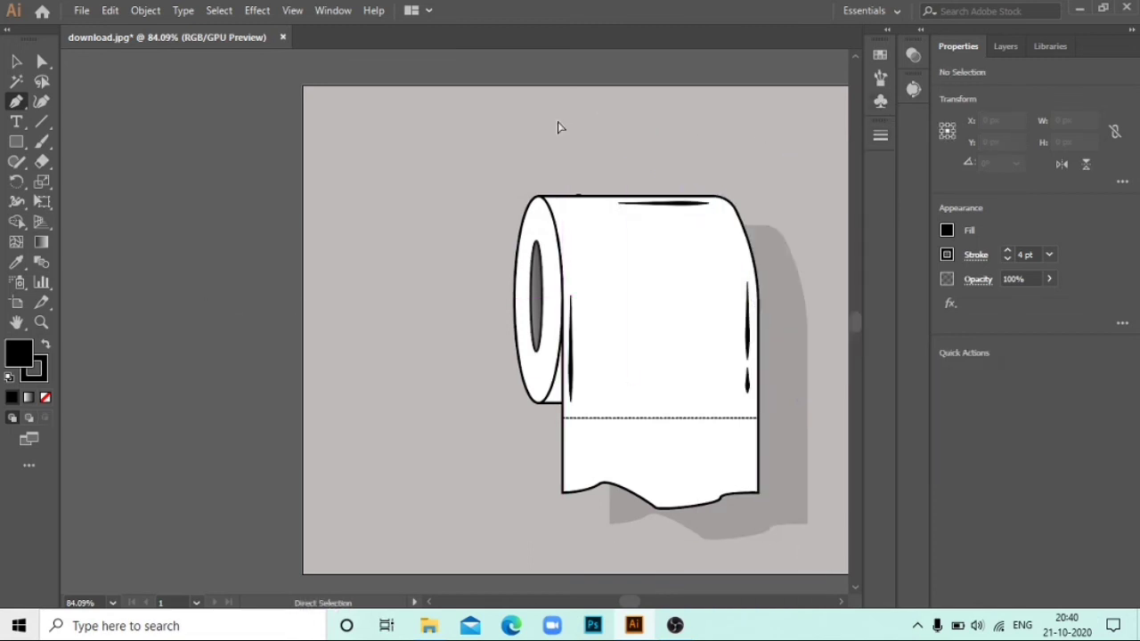
pyautogui.press('v')
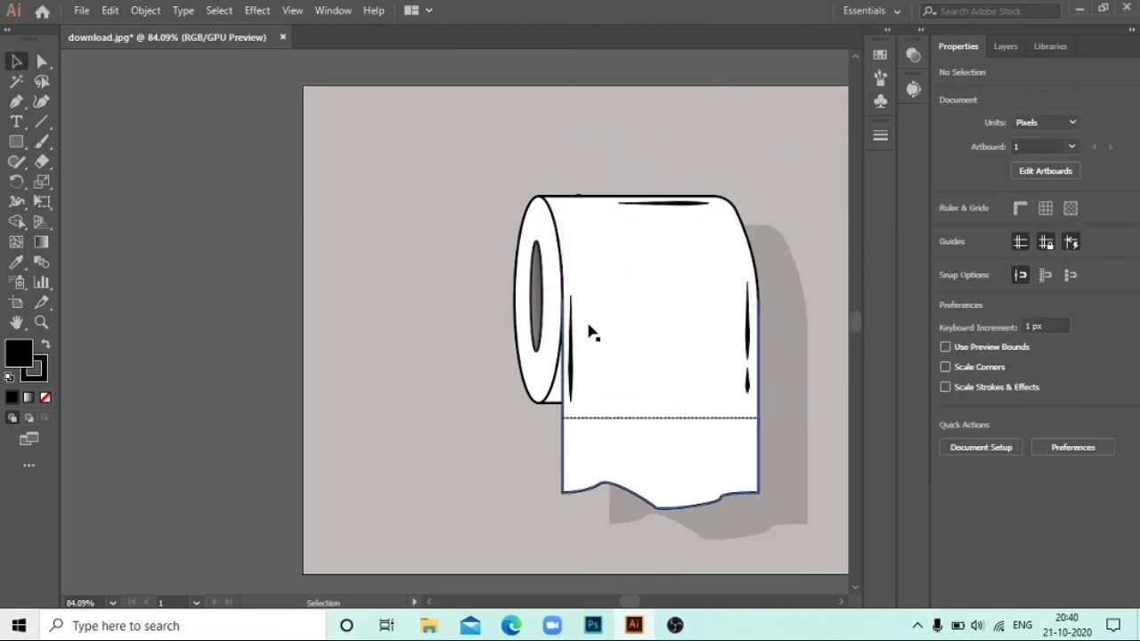